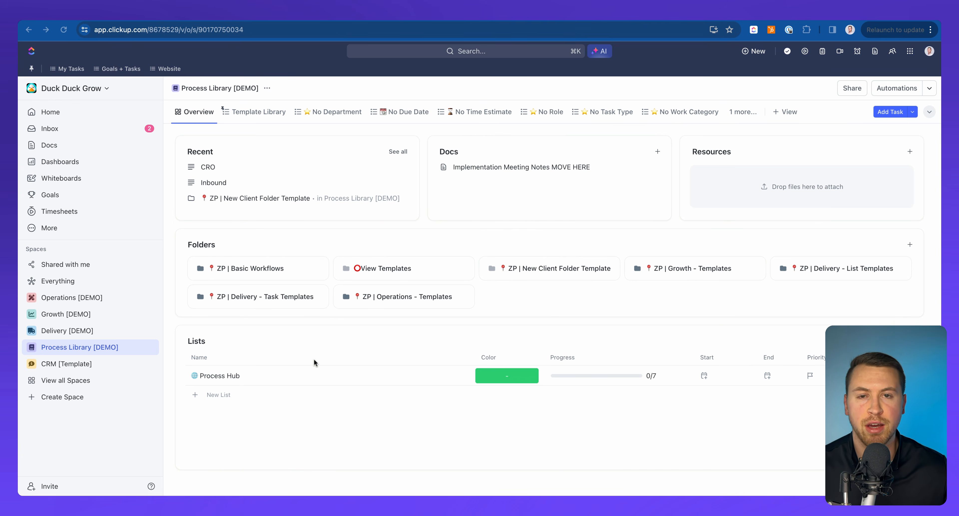
# - Open the Template Center for the Process Library [DEMO] space to browse the workspace's folder and list templates
pyautogui.click(77, 365)
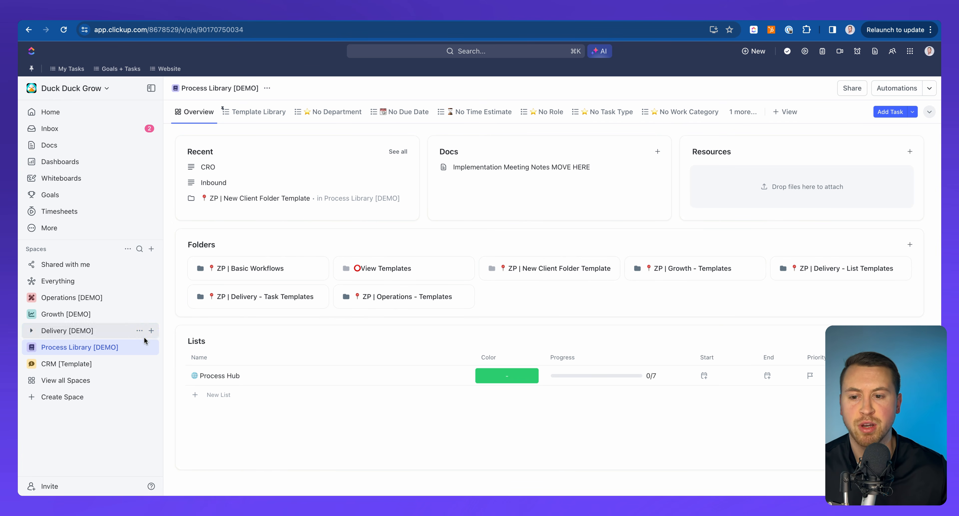
pyautogui.click(137, 351)
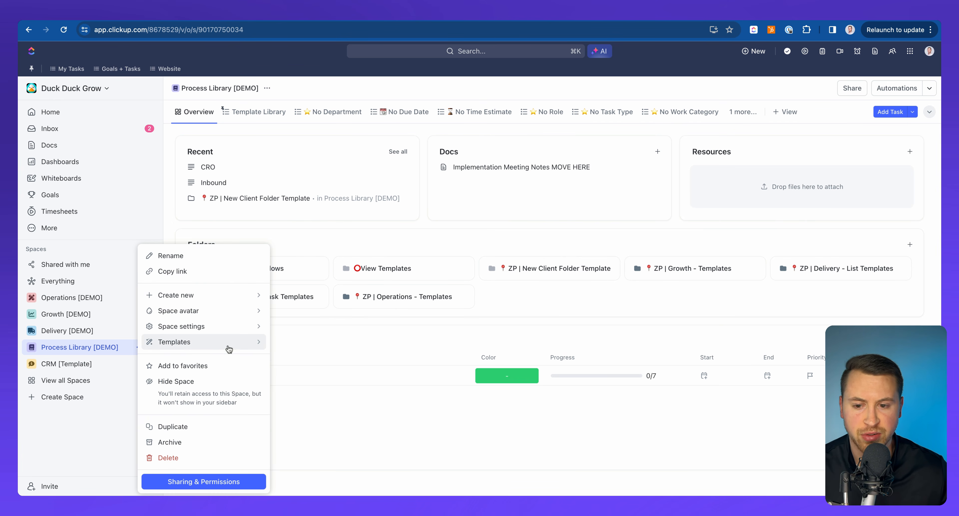
pyautogui.moveTo(227, 346)
pyautogui.click(312, 365)
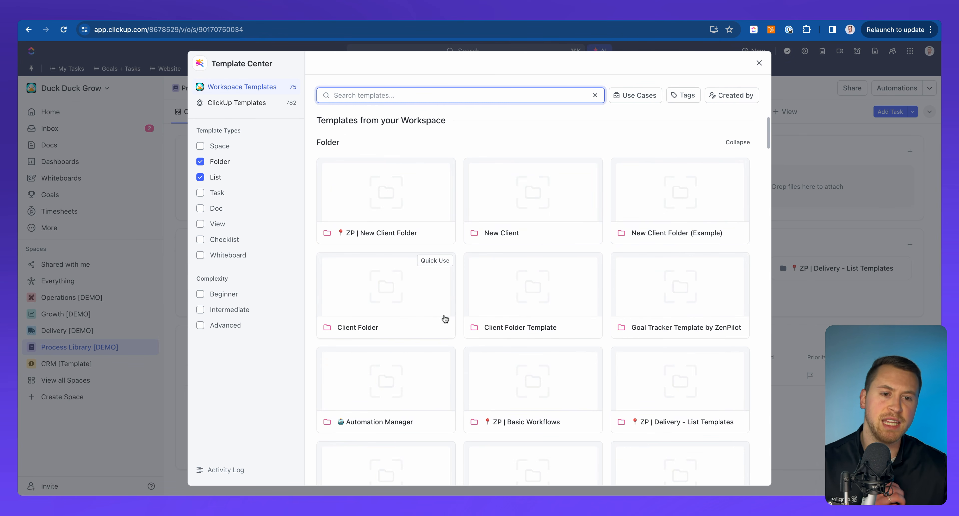
# - Review the details of the ZP | New Client Folder and New Client folder templates, and leave the Template Center
pyautogui.click(423, 224)
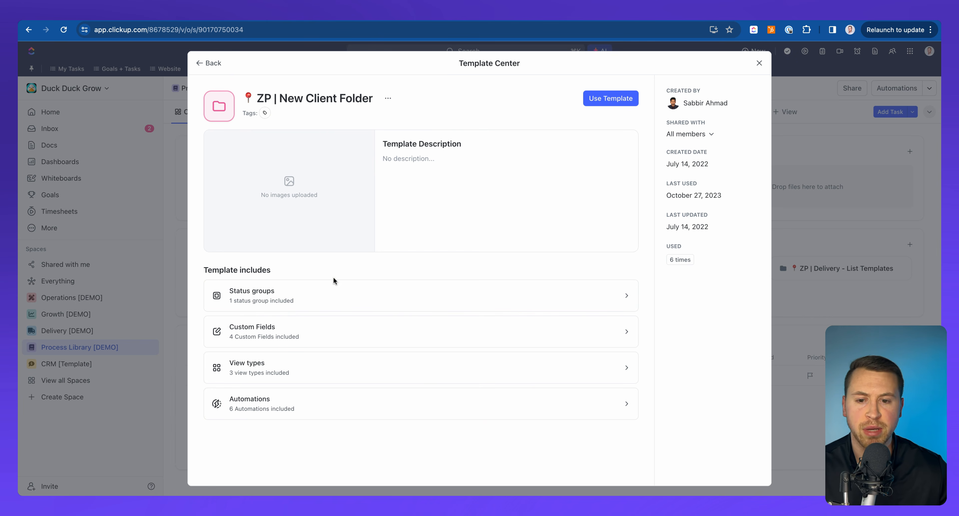
pyautogui.click(219, 63)
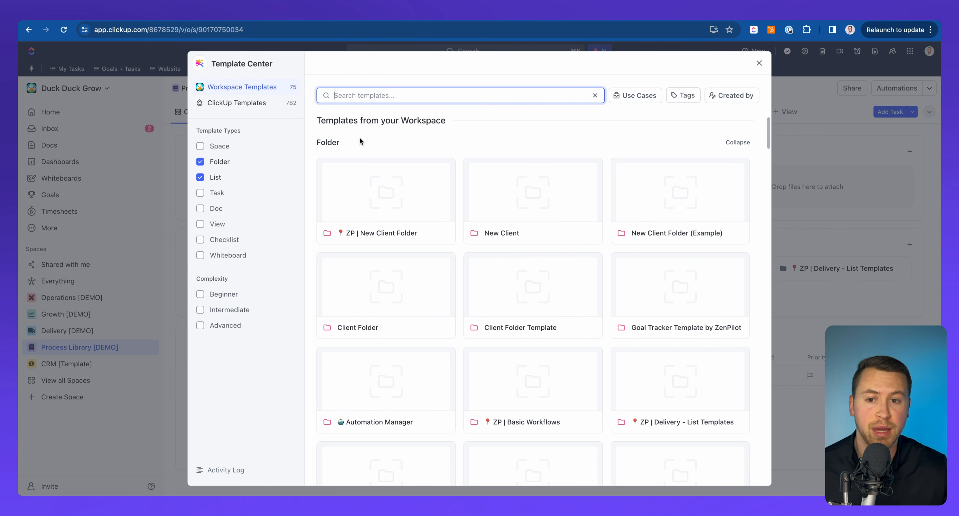
pyautogui.click(518, 198)
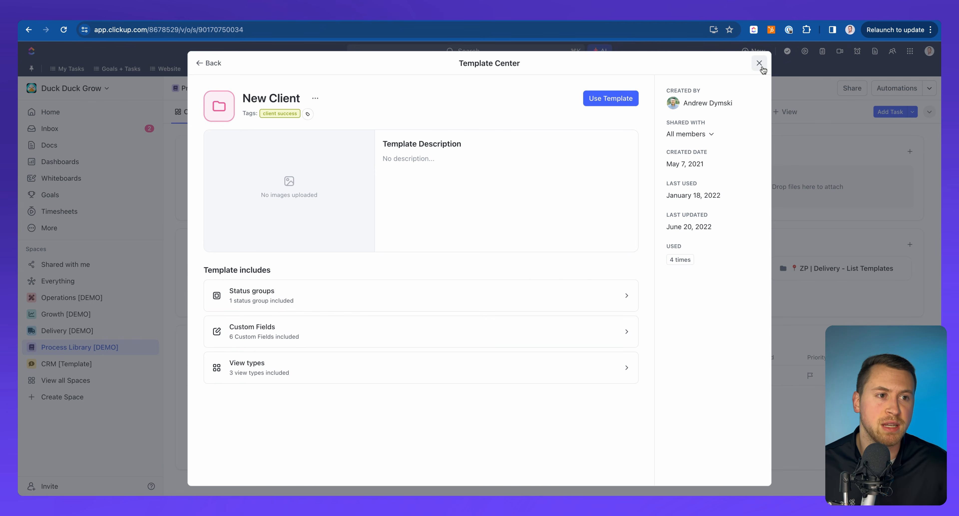
pyautogui.click(759, 63)
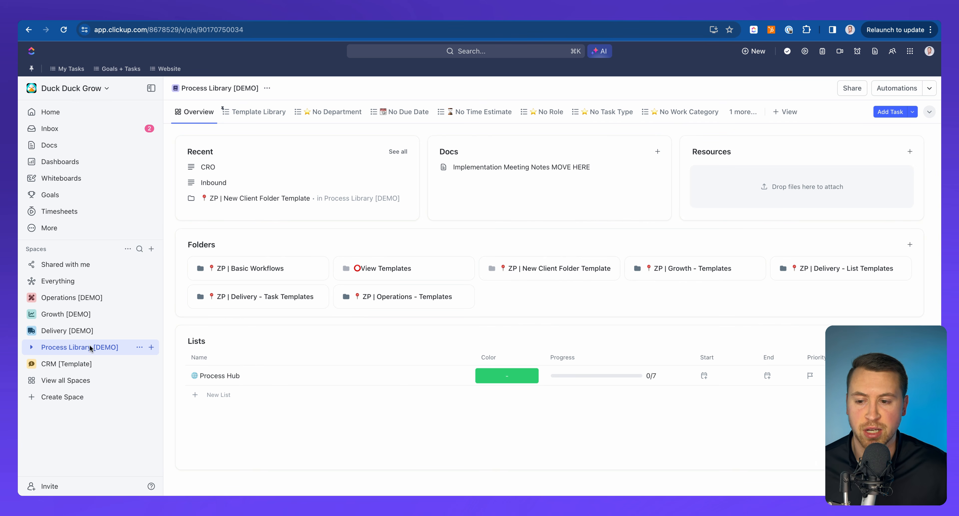
# - Expand the Process Library [DEMO] space and open its Process Hub list
pyautogui.click(31, 347)
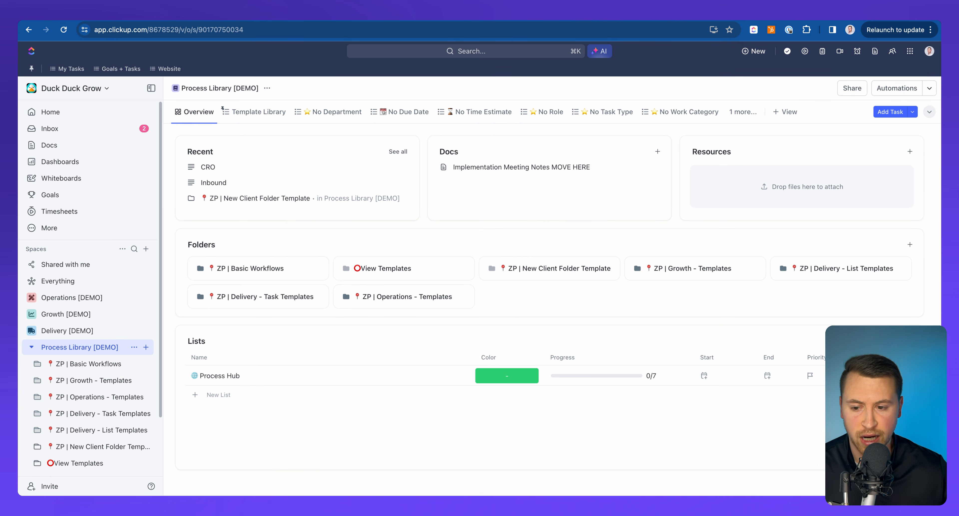
pyautogui.scroll(-1, 100, 358)
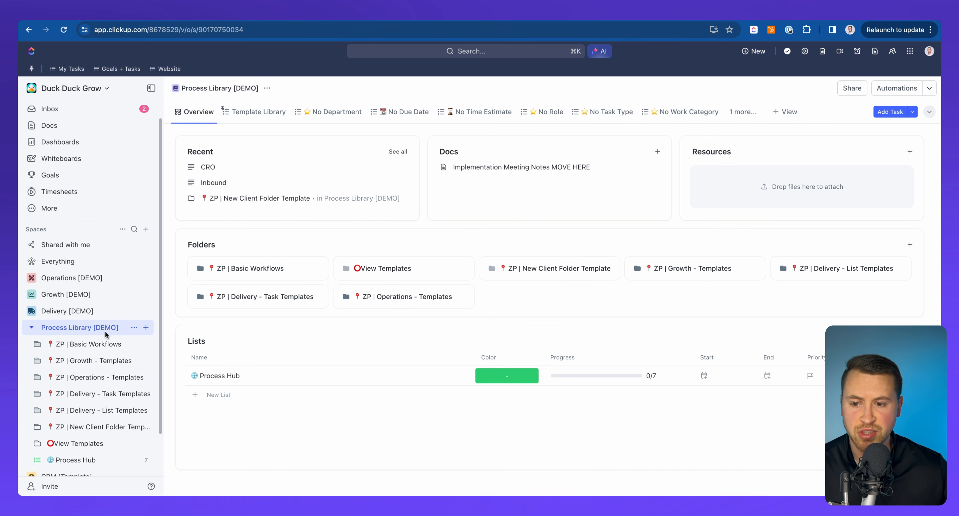
pyautogui.scroll(-1, 86, 334)
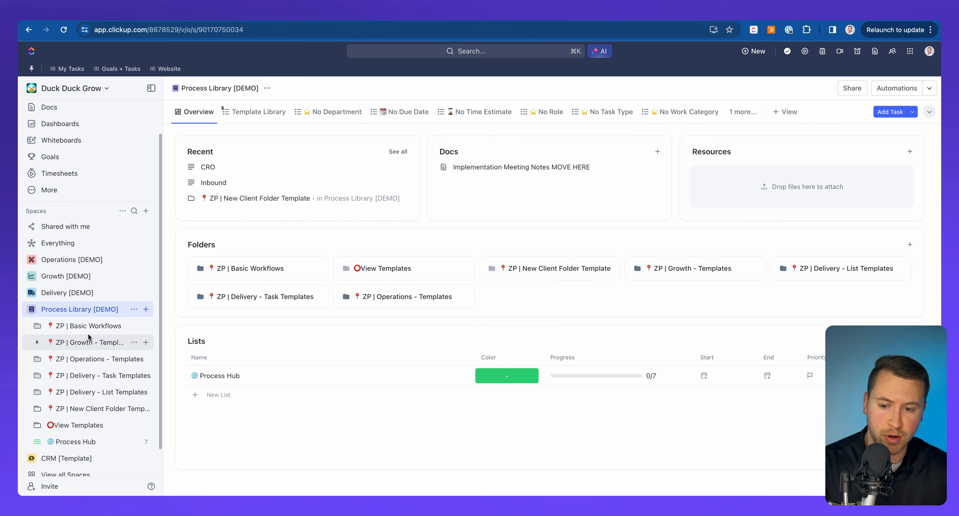
pyautogui.click(93, 442)
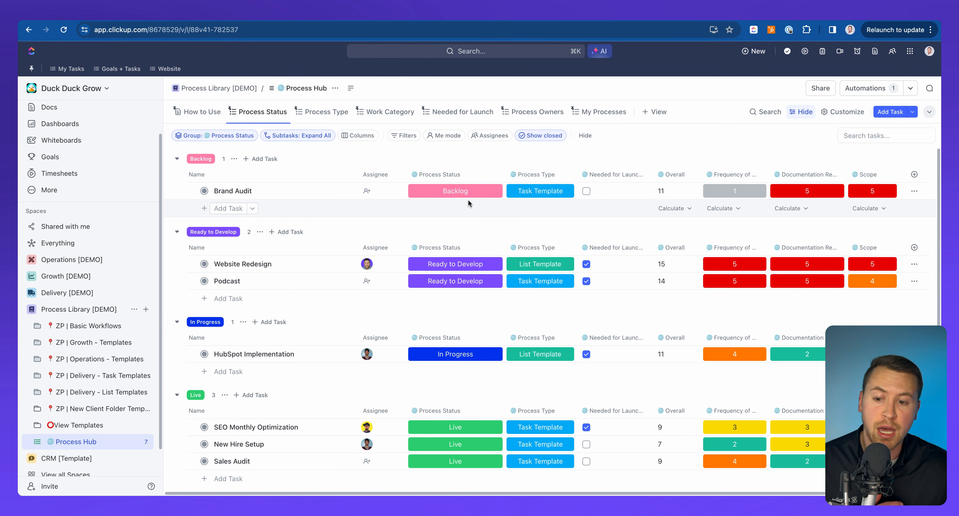
# - Look through the lists inside the ZP | Operations - Templates folder and collapse it again
pyautogui.click(36, 360)
pyautogui.scroll(-3, 37, 306)
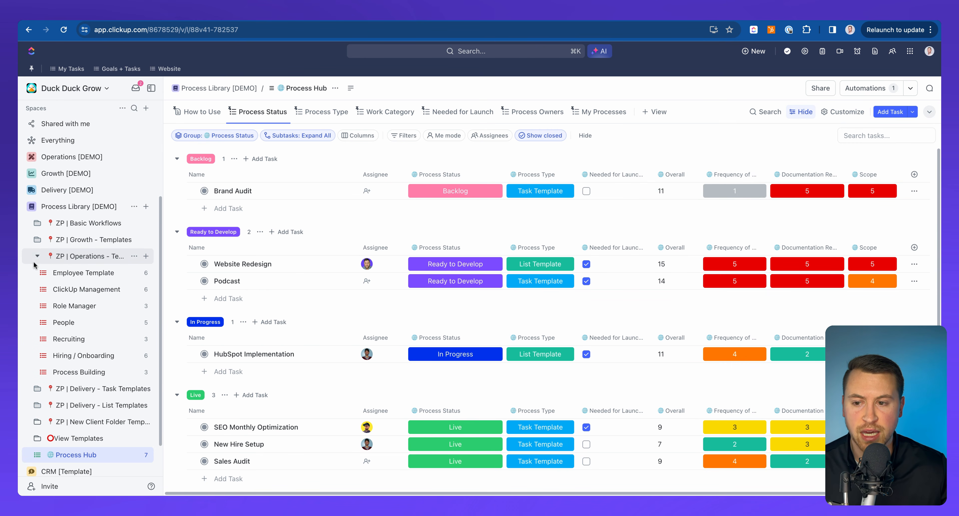
pyautogui.click(38, 258)
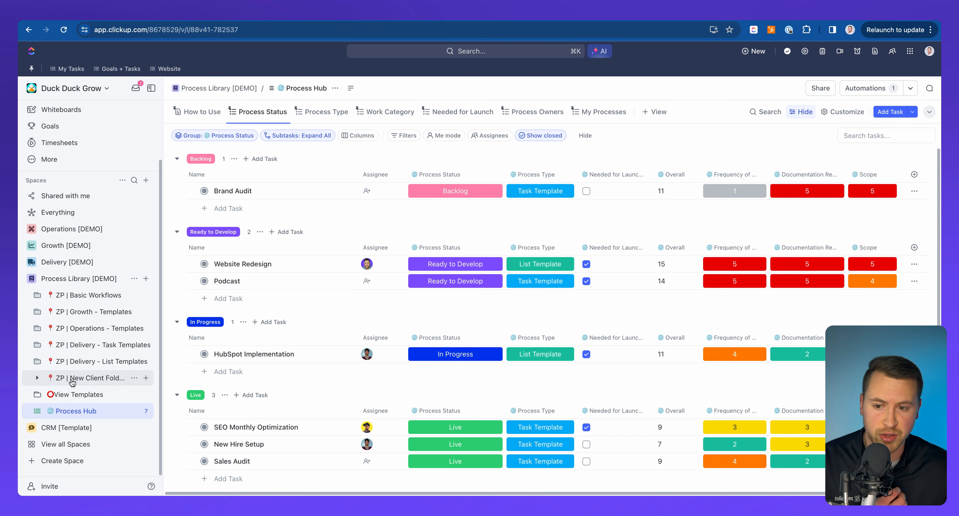
# - Open the Inbound list in the ZP | Delivery - Task Templates folder and expand the Podcast task's subtasks
pyautogui.click(62, 347)
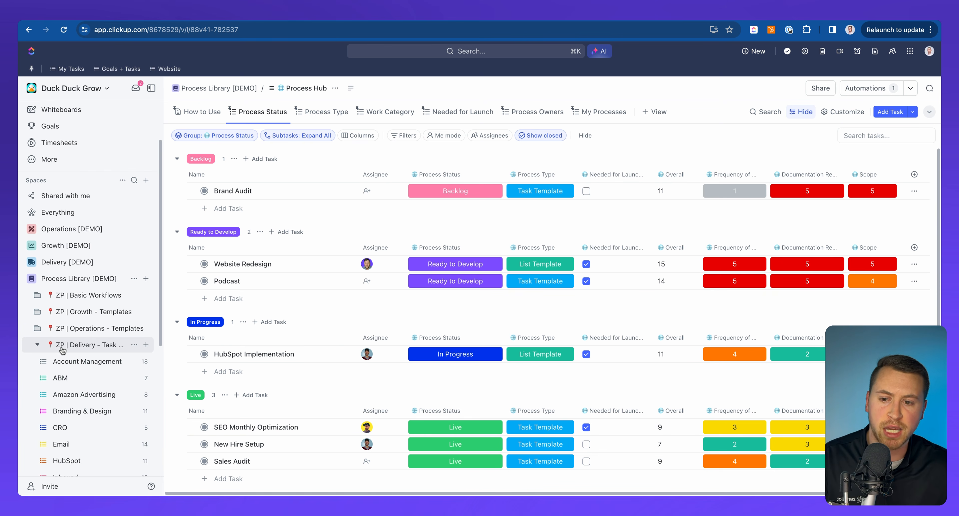
pyautogui.scroll(-2, 75, 337)
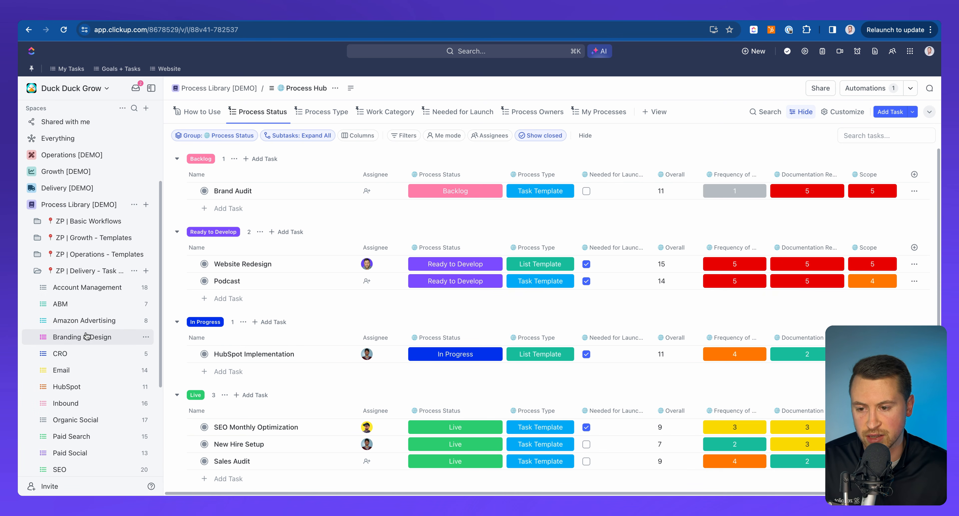
pyautogui.scroll(-2, 86, 336)
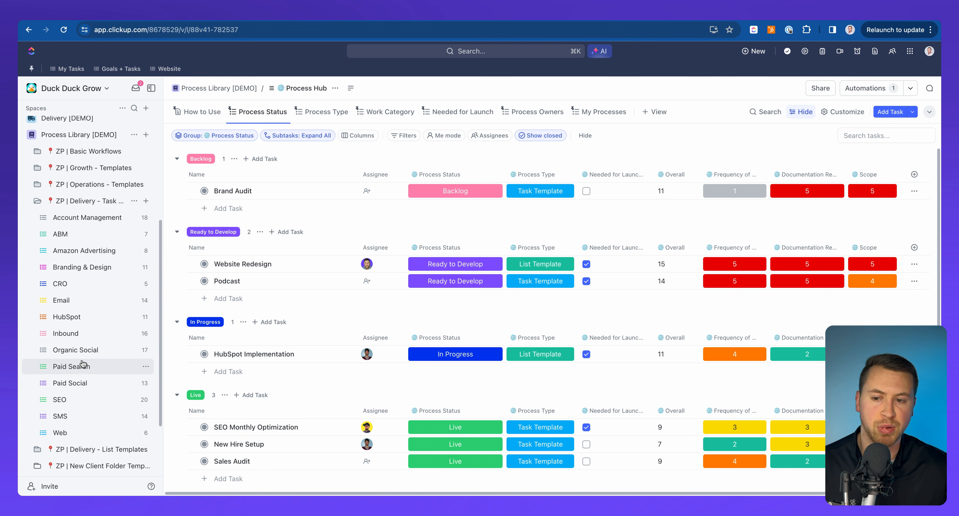
pyautogui.click(79, 330)
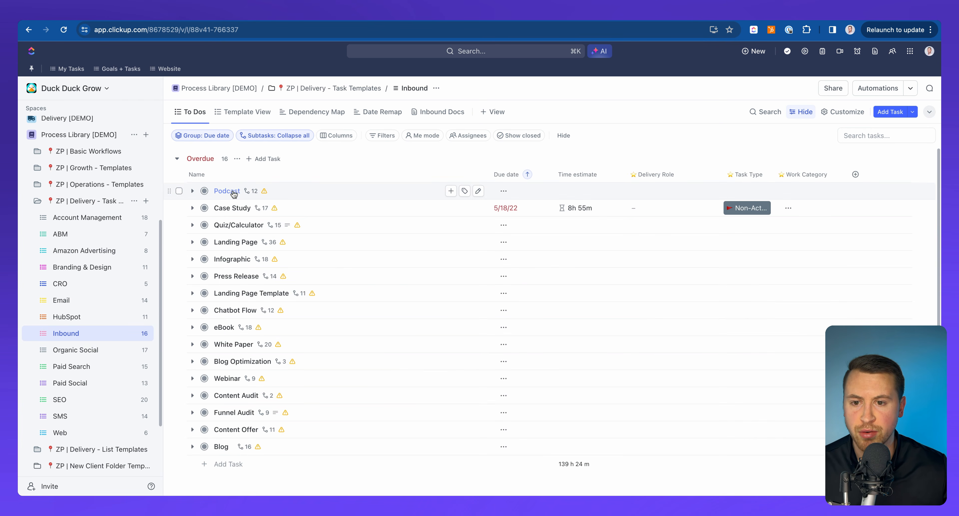
pyautogui.click(192, 190)
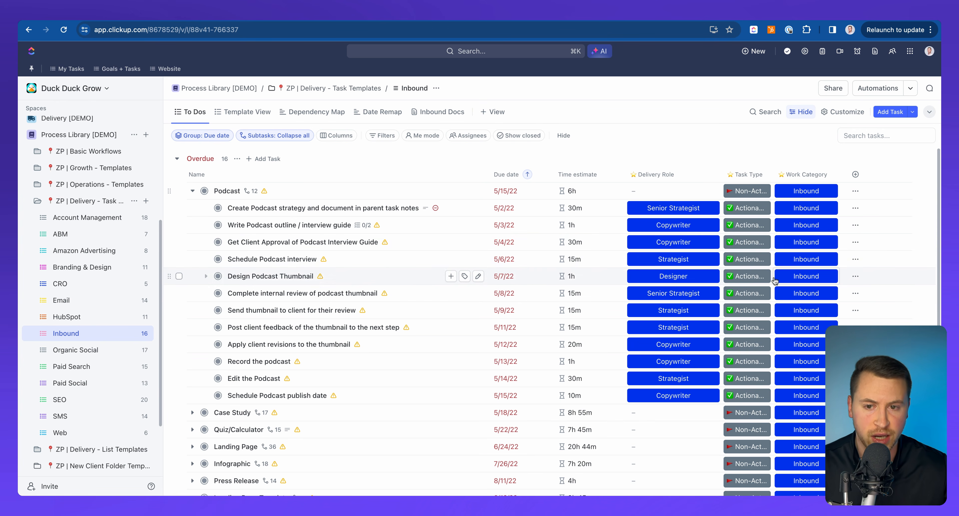
# - View the options for saving the Podcast task as a new task template, and close the form without saving
pyautogui.click(853, 191)
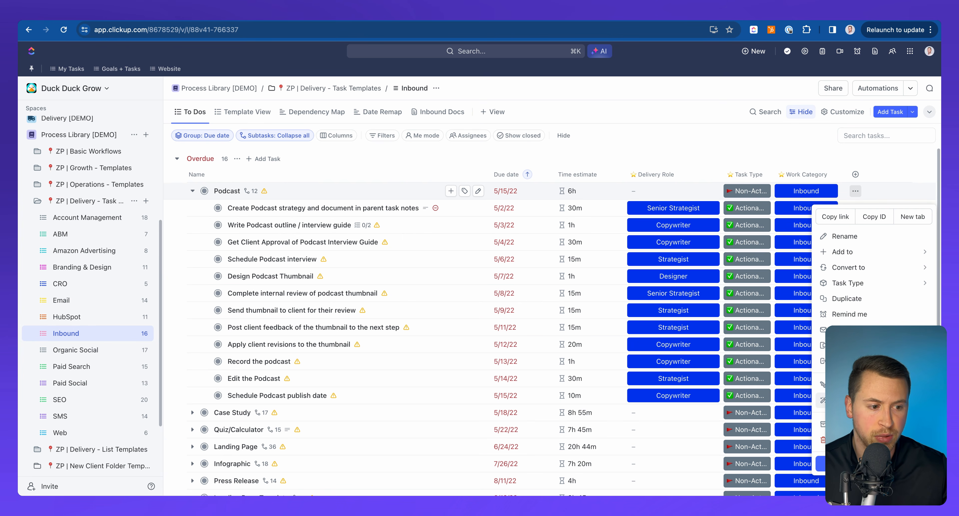
pyautogui.click(868, 414)
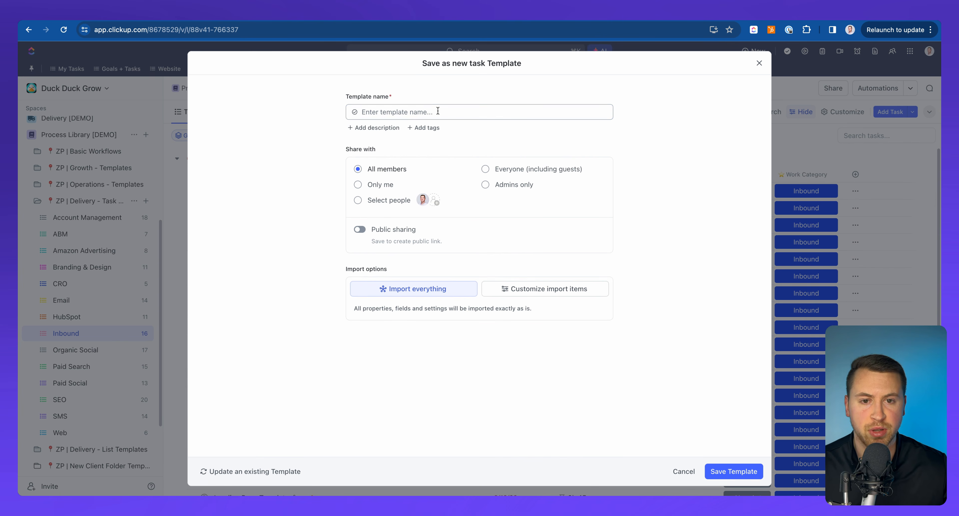
pyautogui.click(439, 112)
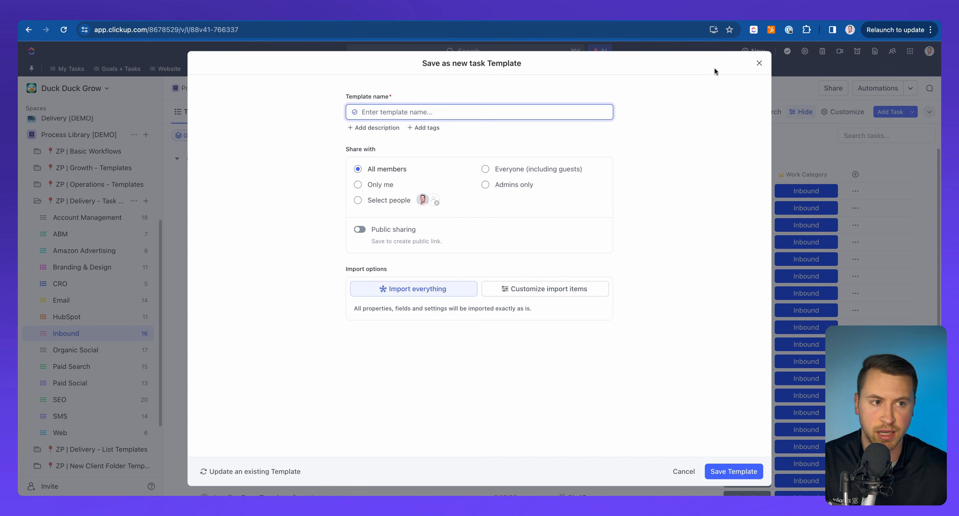
pyautogui.click(759, 63)
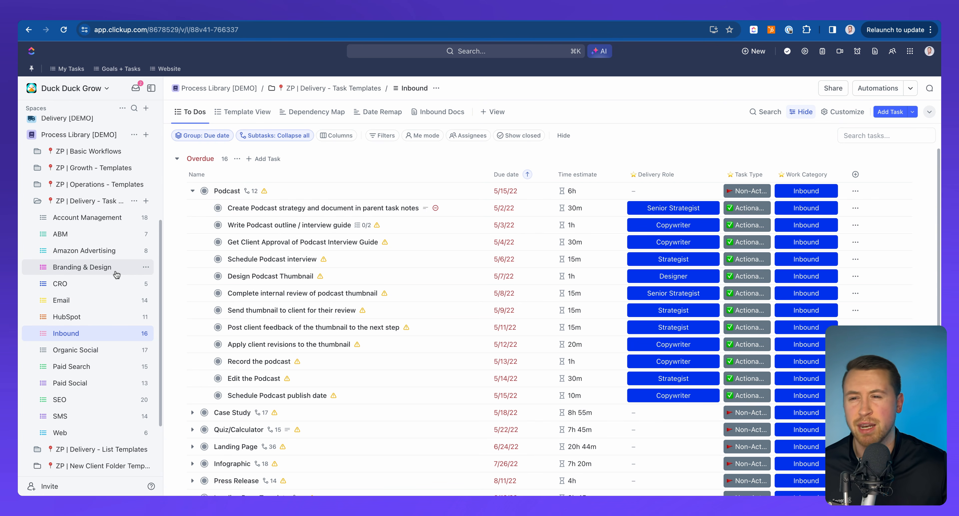
# - View the existing task templates that the Podcast task could update, and close the dialog without choosing one
pyautogui.scroll(5, 117, 275)
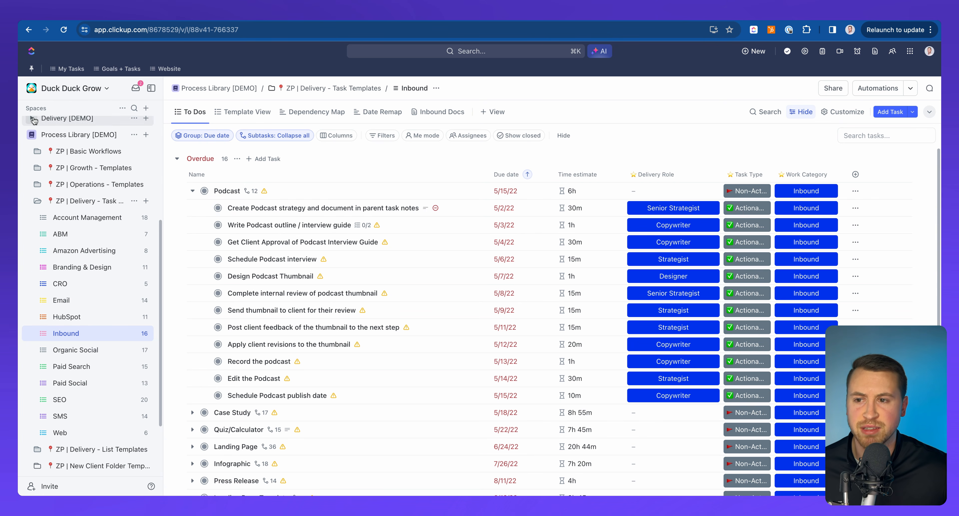
pyautogui.scroll(-5, 64, 156)
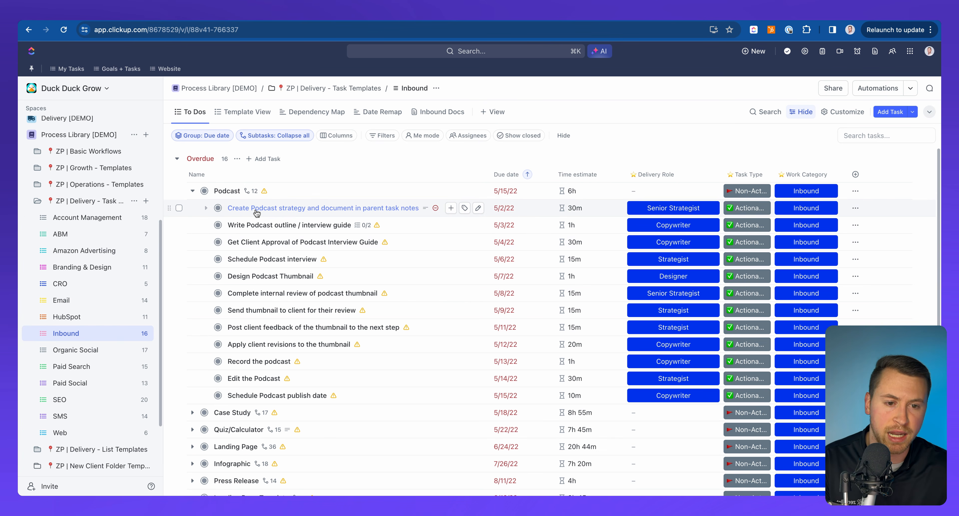
pyautogui.click(855, 190)
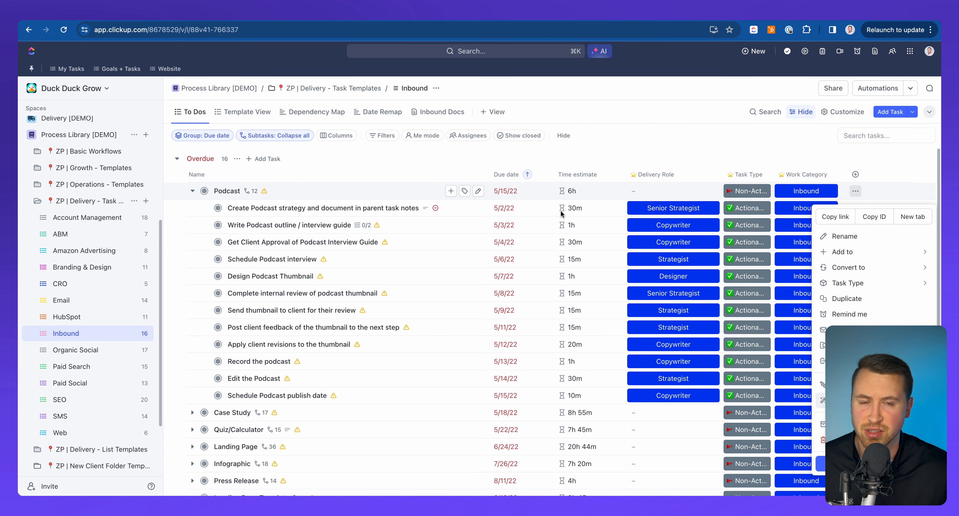
pyautogui.click(871, 427)
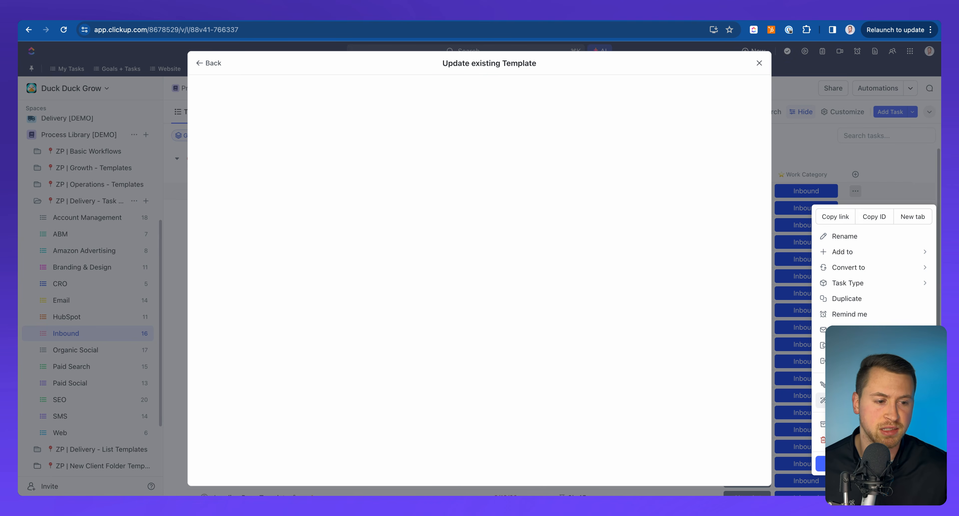
pyautogui.click(401, 119)
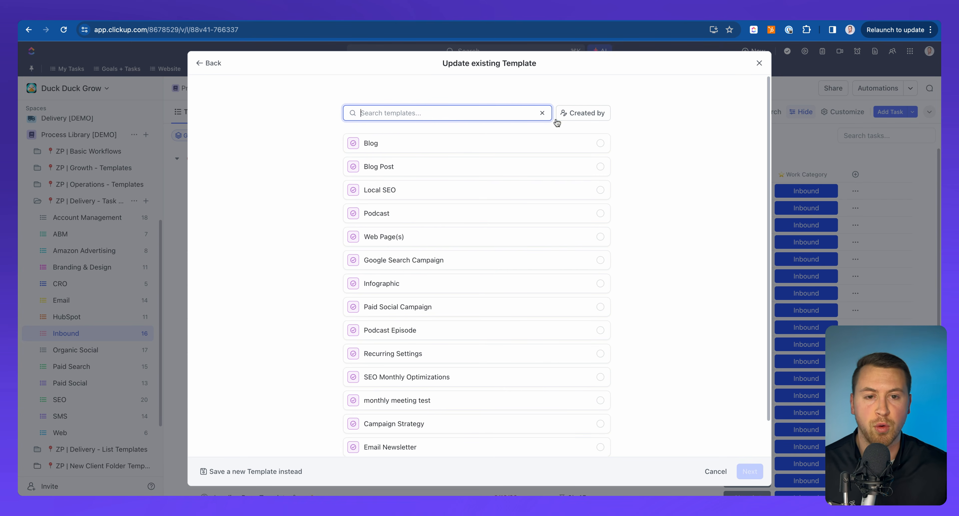
pyautogui.click(759, 64)
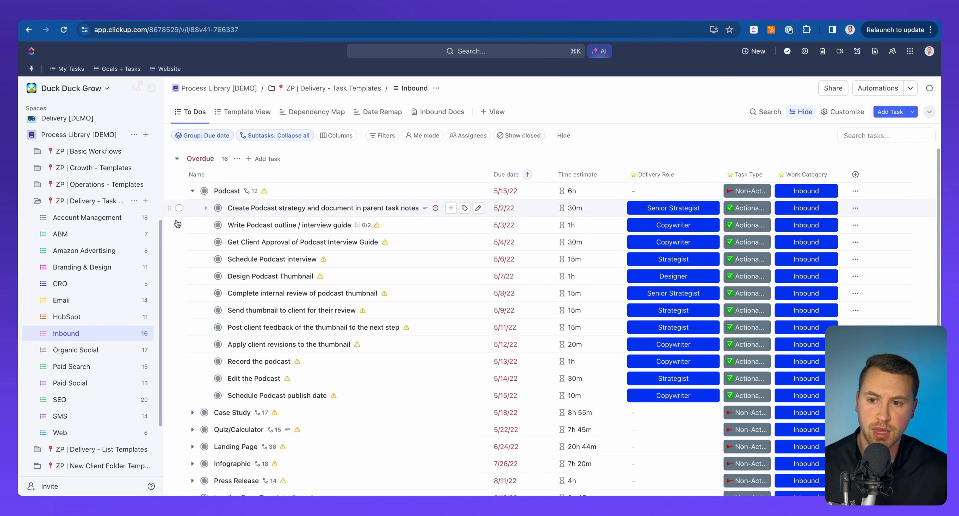
# - Collapse the Delivery task templates folder and inspect the details of the "Create Podcast strategy and document in parent task notes" subtask
pyautogui.click(38, 201)
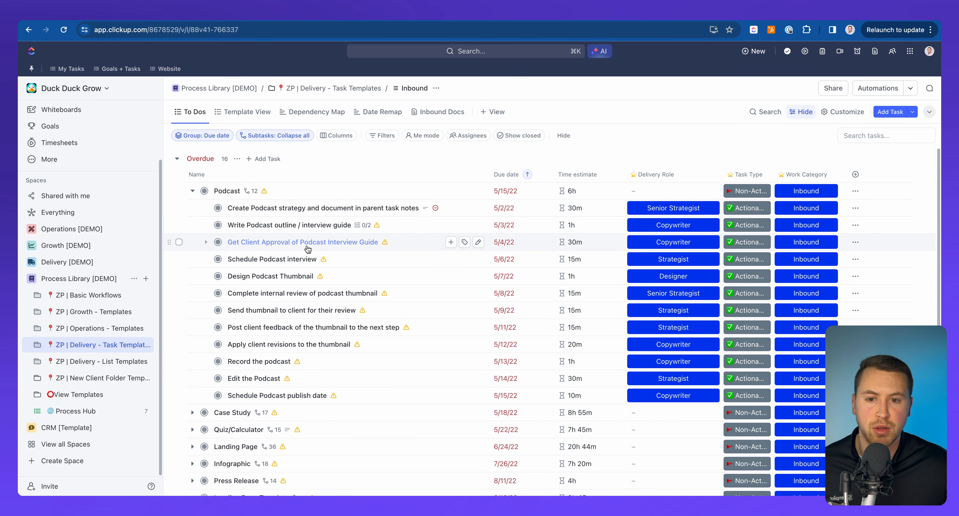
pyautogui.click(325, 207)
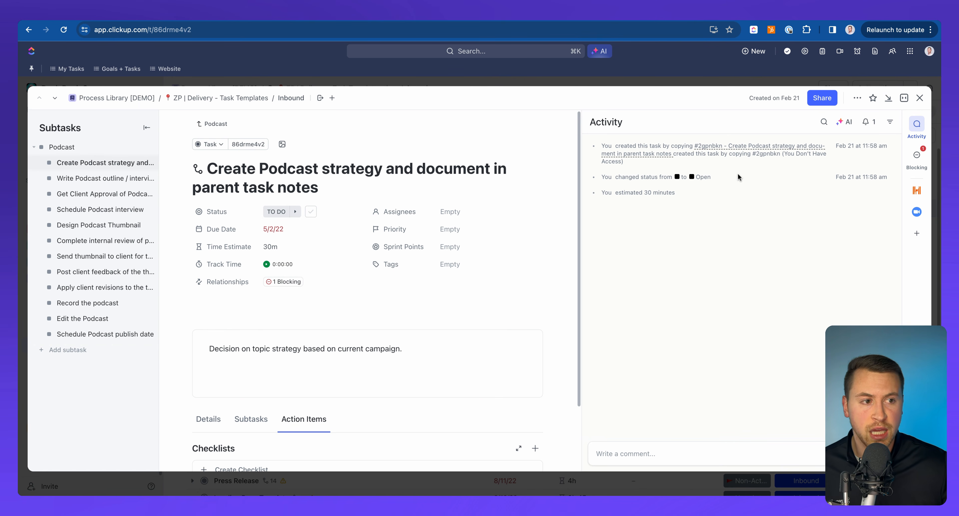
pyautogui.click(918, 99)
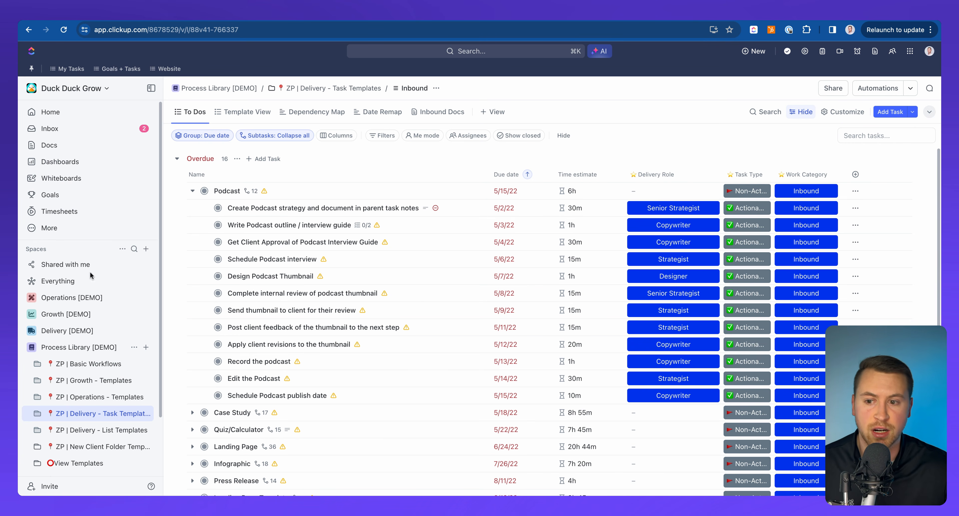
# - Open the Campaign Brief Template page under Delivery SOPs in the ZenPilot Knowledgebase at the Everything level
pyautogui.click(87, 280)
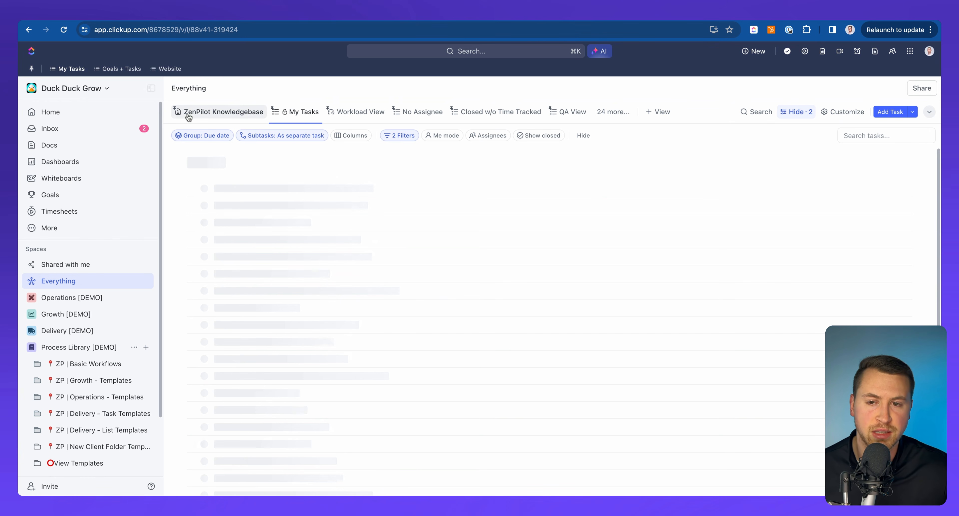
pyautogui.click(218, 111)
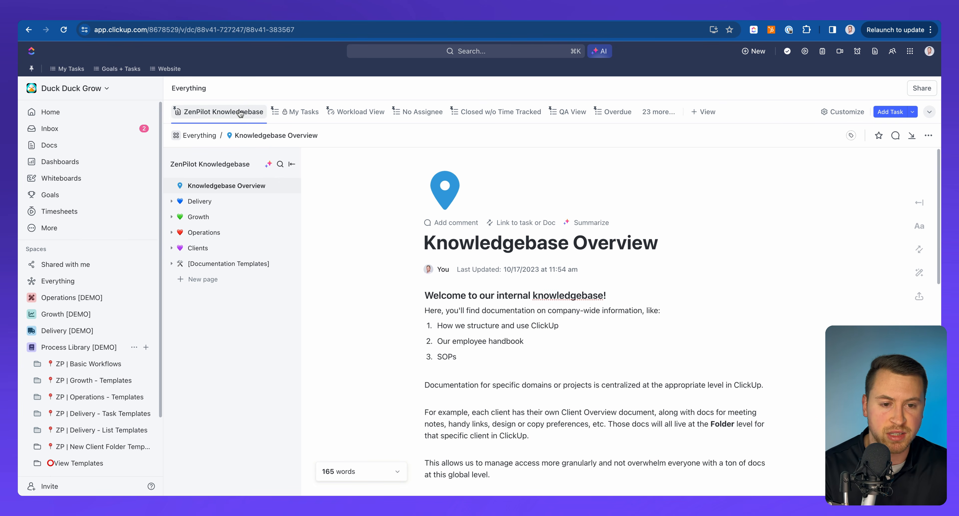
pyautogui.click(171, 202)
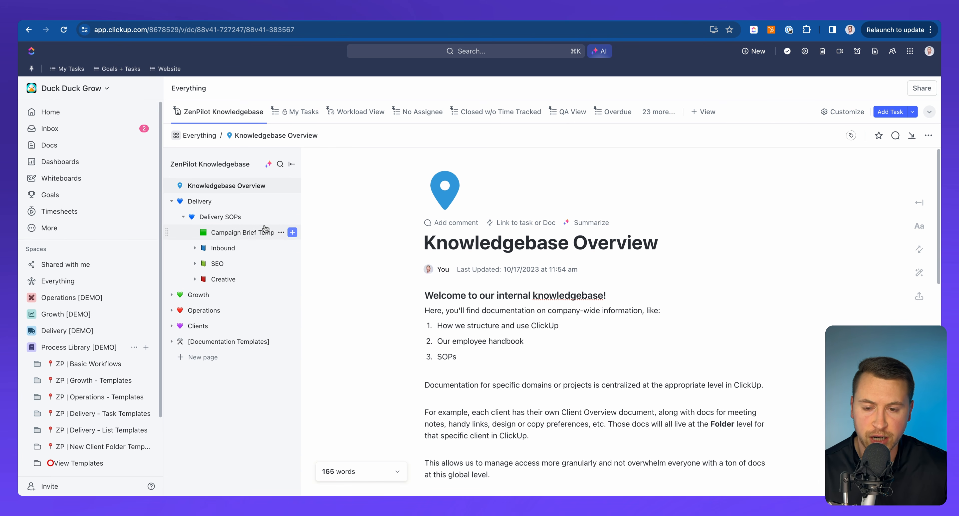
pyautogui.click(225, 232)
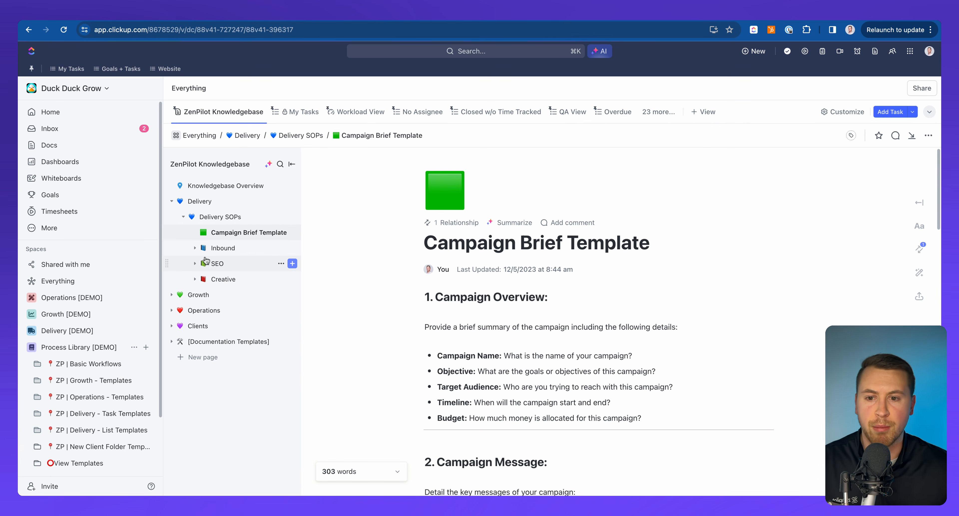
# - Open the Podcast page under Inbound in the Delivery SOPs and review its process outline
pyautogui.click(195, 248)
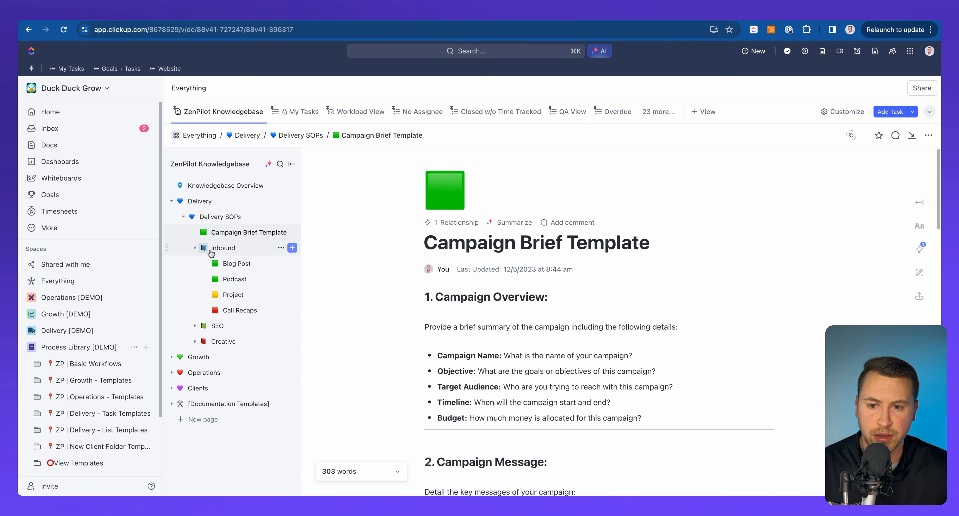
pyautogui.click(236, 265)
pyautogui.click(243, 283)
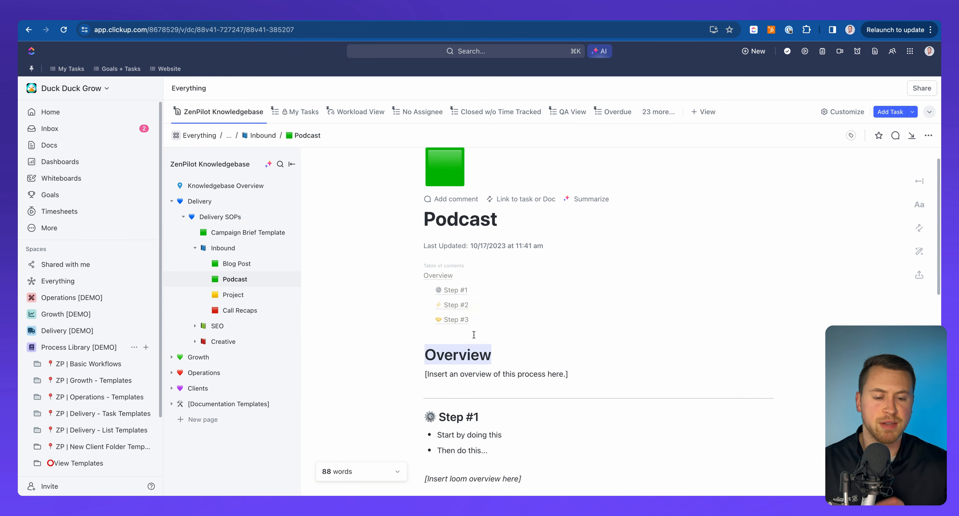
pyautogui.scroll(-3, 475, 335)
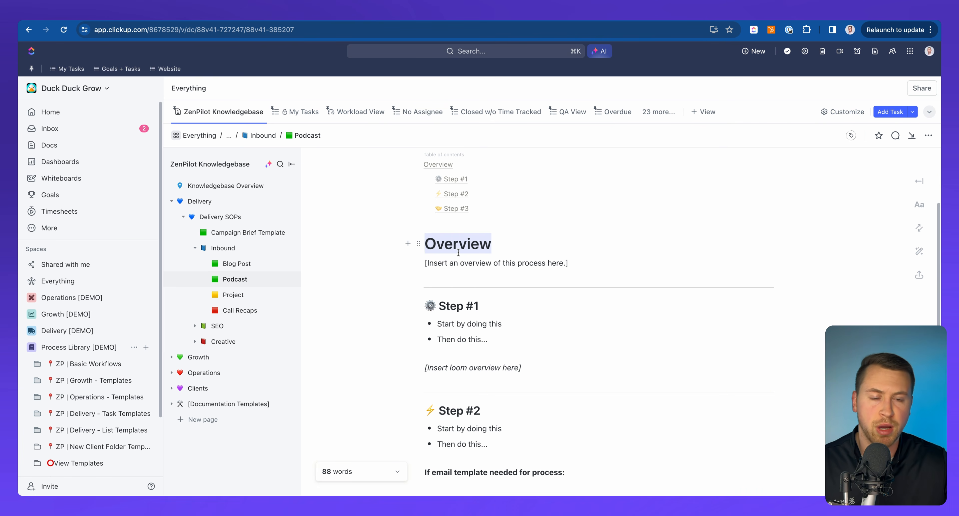
# - Copy the block link of the Step #1 heading on the Podcast SOP page
pyautogui.click(313, 30)
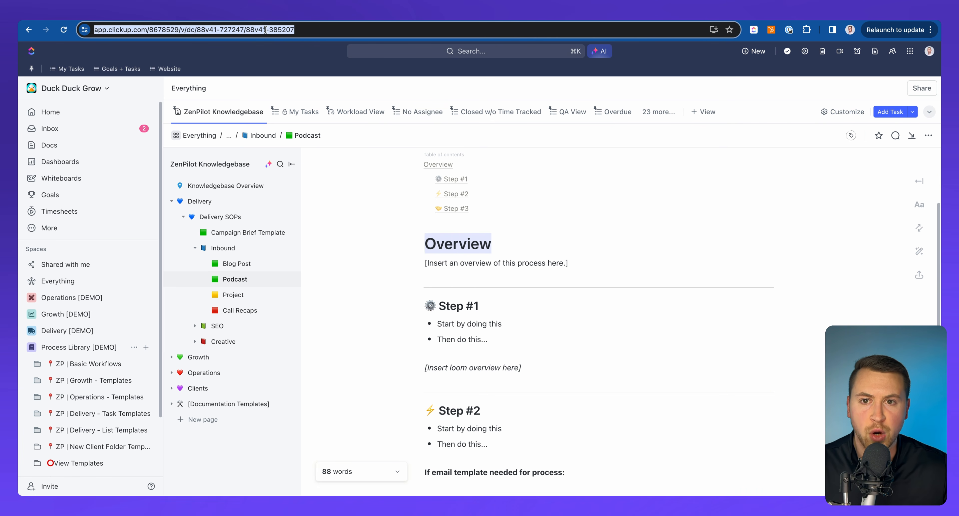
pyautogui.click(484, 354)
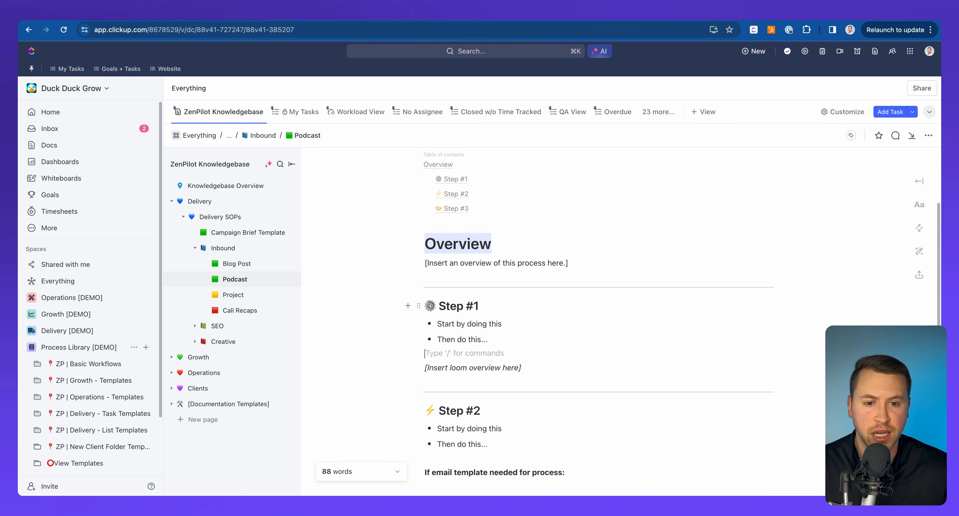
pyautogui.click(420, 305)
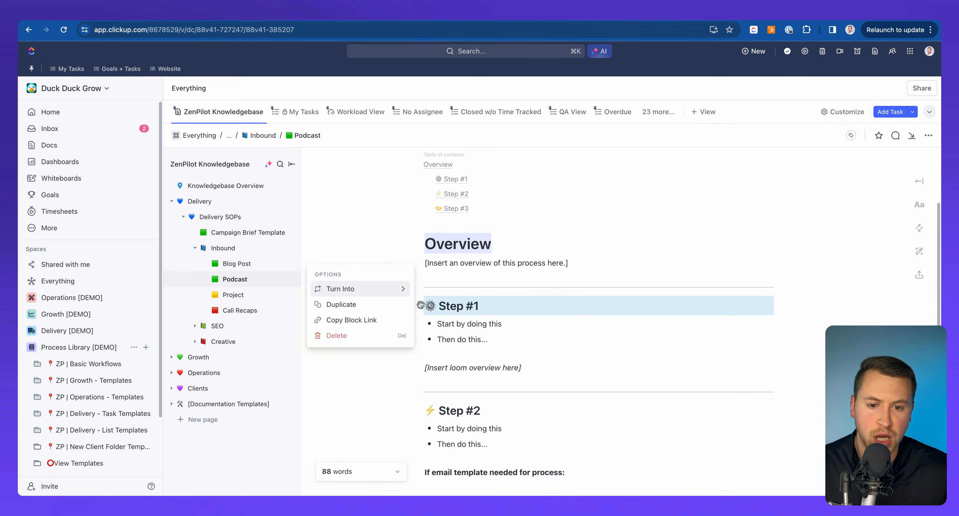
pyautogui.click(372, 321)
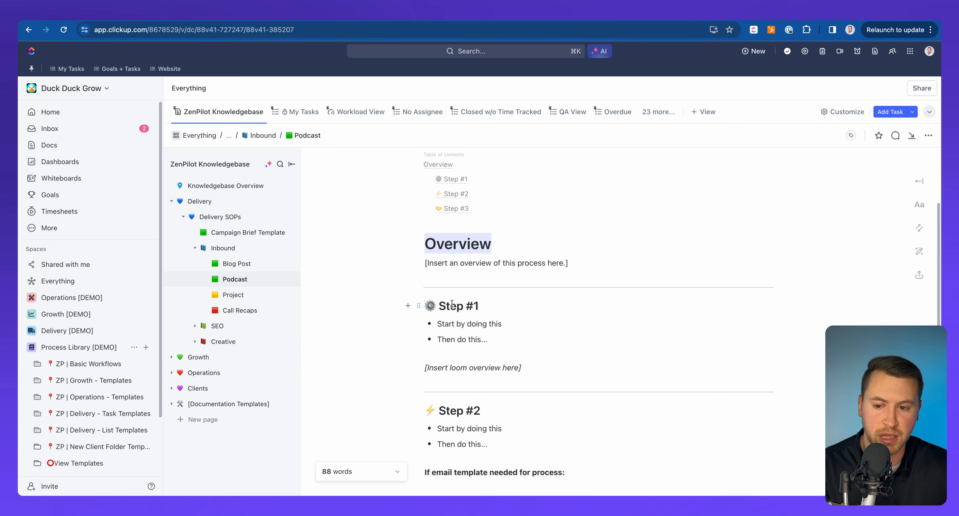
# - Open the "Create Podcast strategy and document in parent task notes" subtask in the Inbound list of the ZP | Delivery - Task Templates folder
pyautogui.scroll(-3, 56, 327)
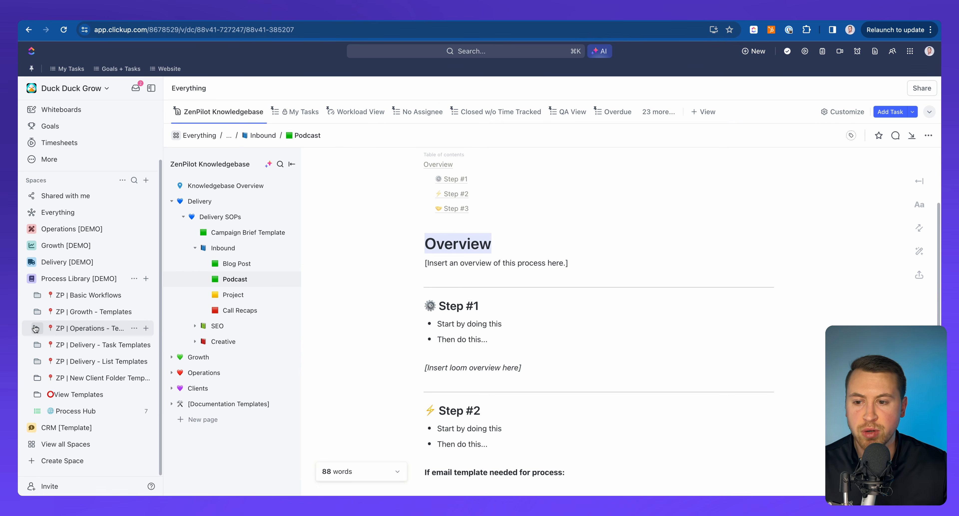
pyautogui.click(37, 345)
pyautogui.scroll(-4, 89, 316)
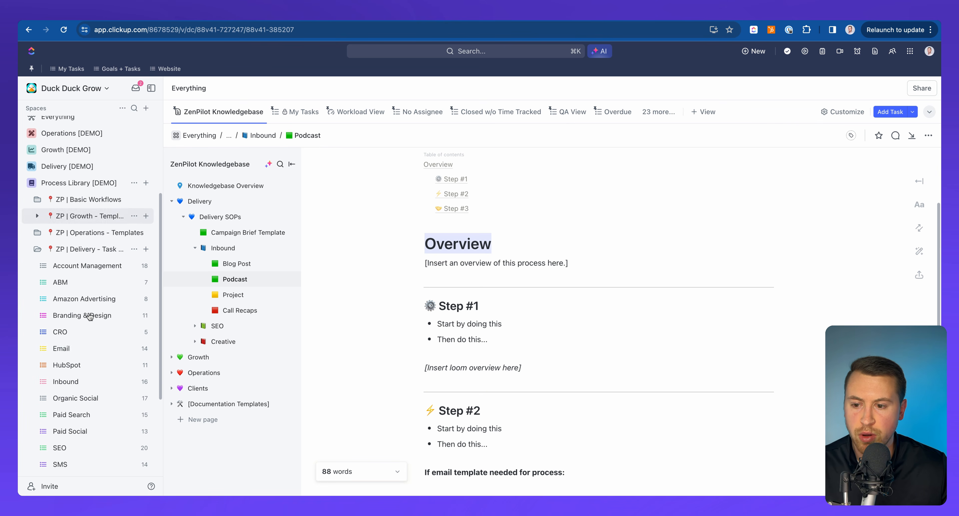
pyautogui.click(88, 381)
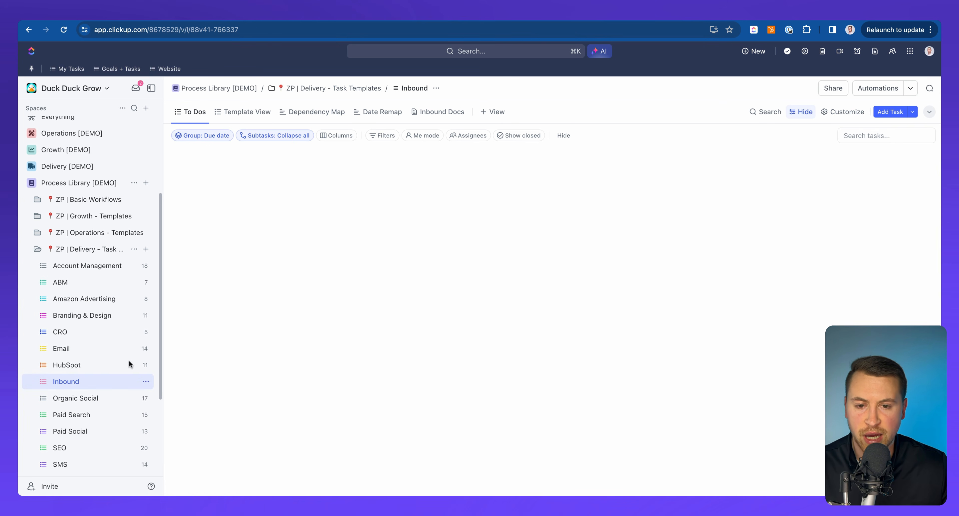
pyautogui.click(301, 208)
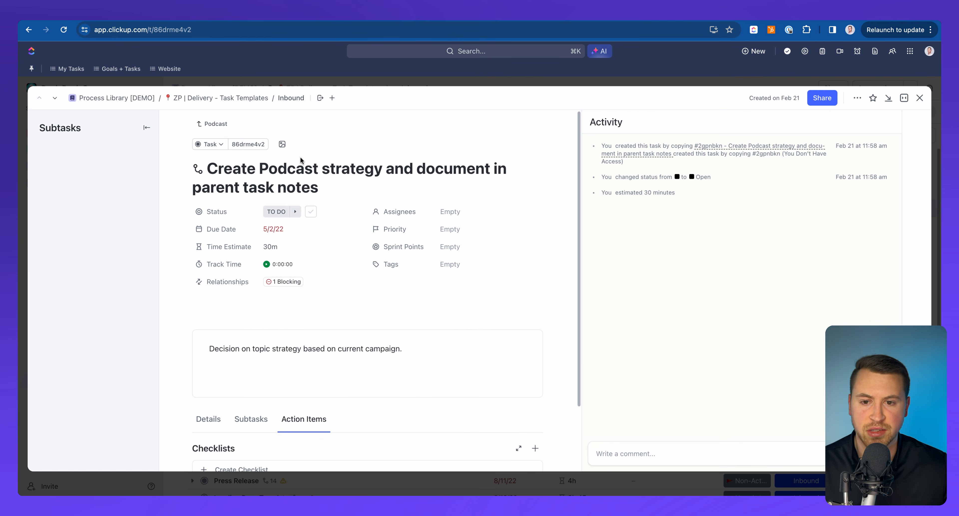
# - Paste the Podcast Step #1 link on a new line below the subtask's description, and follow it to the SOP section
pyautogui.click(438, 353)
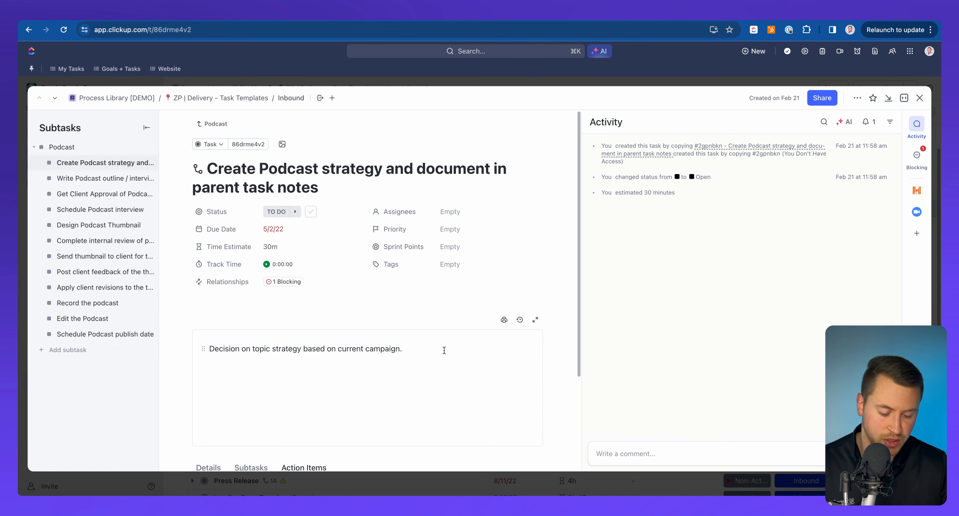
pyautogui.press('Return')
pyautogui.press('super+v')
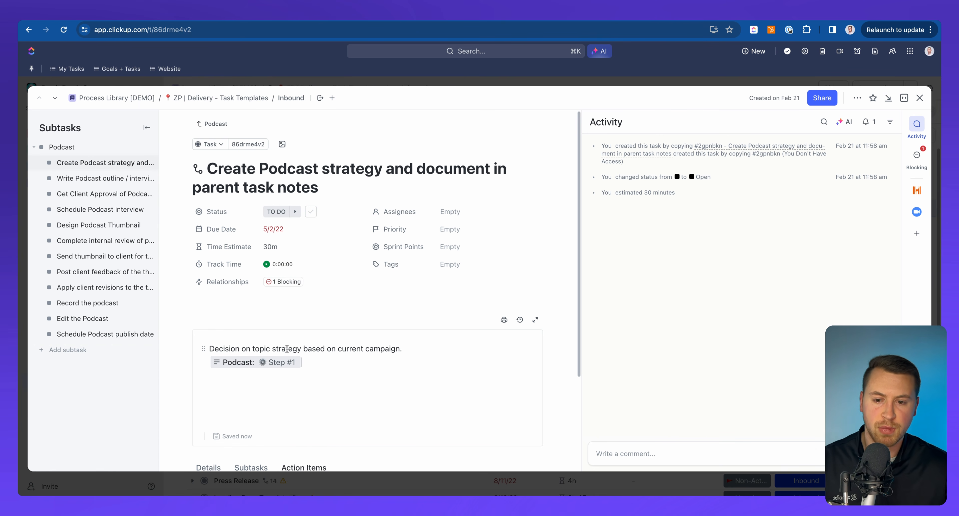
pyautogui.click(240, 363)
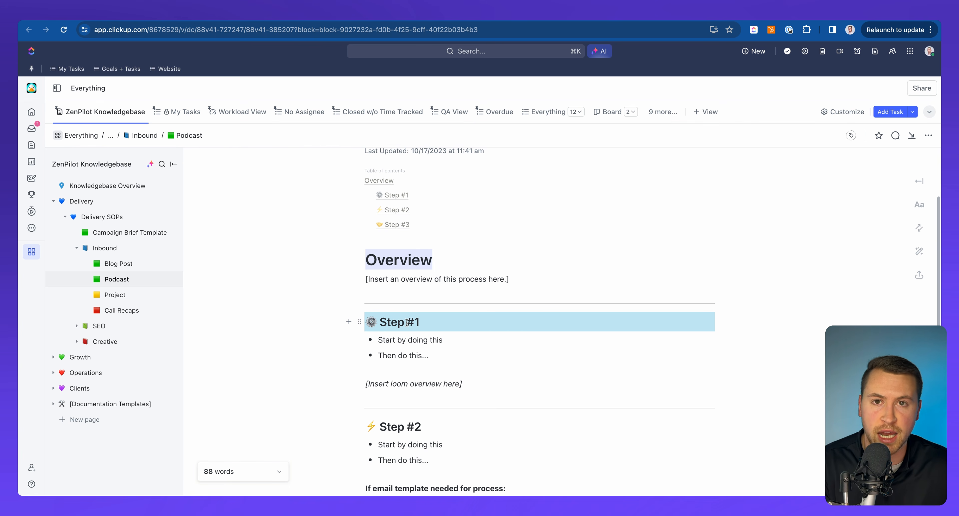
pyautogui.scroll(-3, 407, 322)
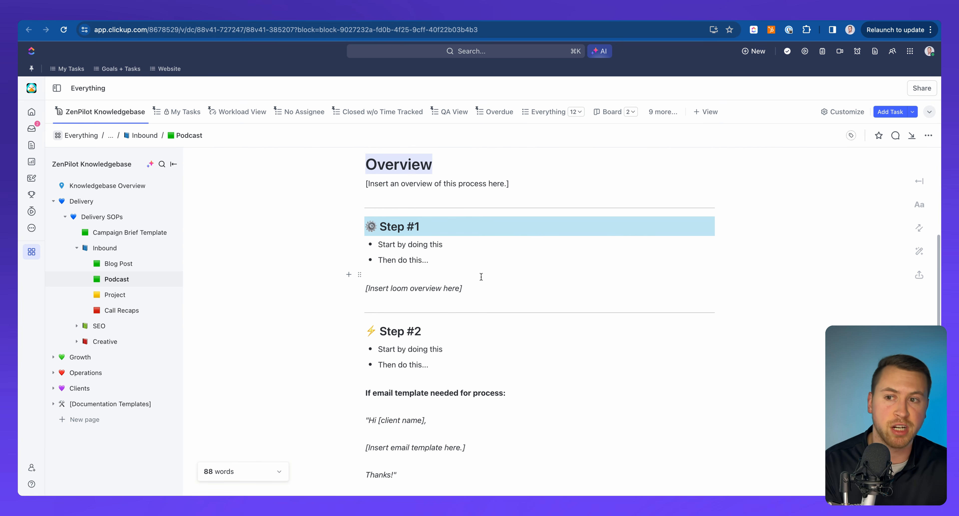
# - Expand the Process Library [DEMO] space and its View Templates folder, and open the Delivery list inside it
pyautogui.click(57, 87)
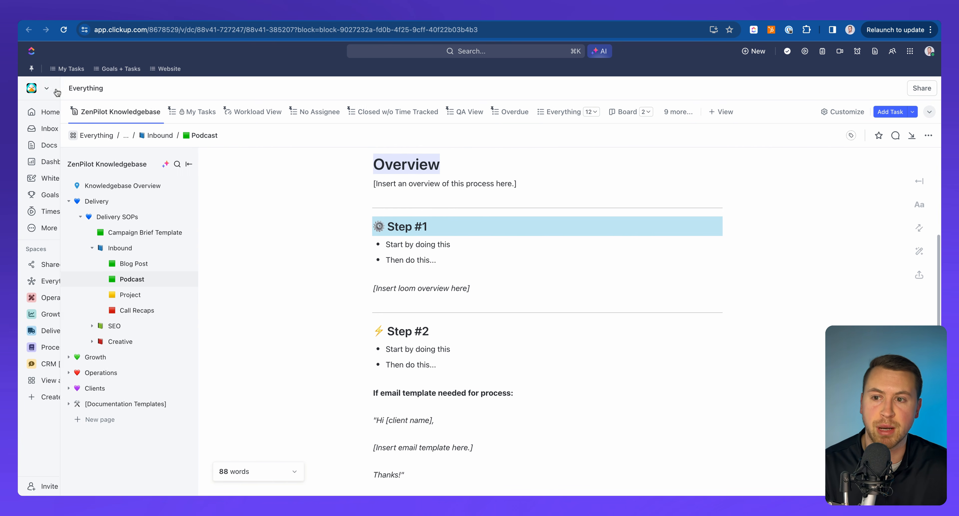
pyautogui.click(31, 347)
pyautogui.scroll(-3, 93, 302)
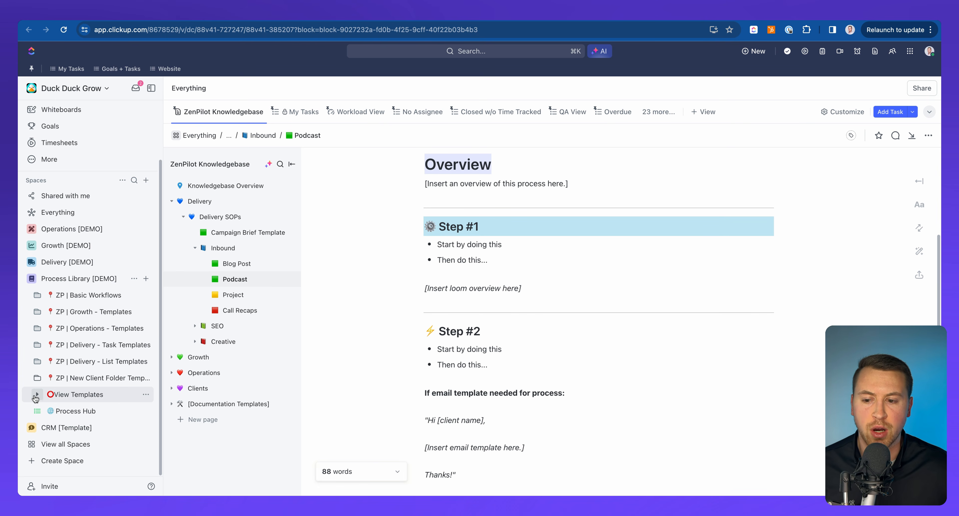
pyautogui.click(36, 395)
pyautogui.click(75, 399)
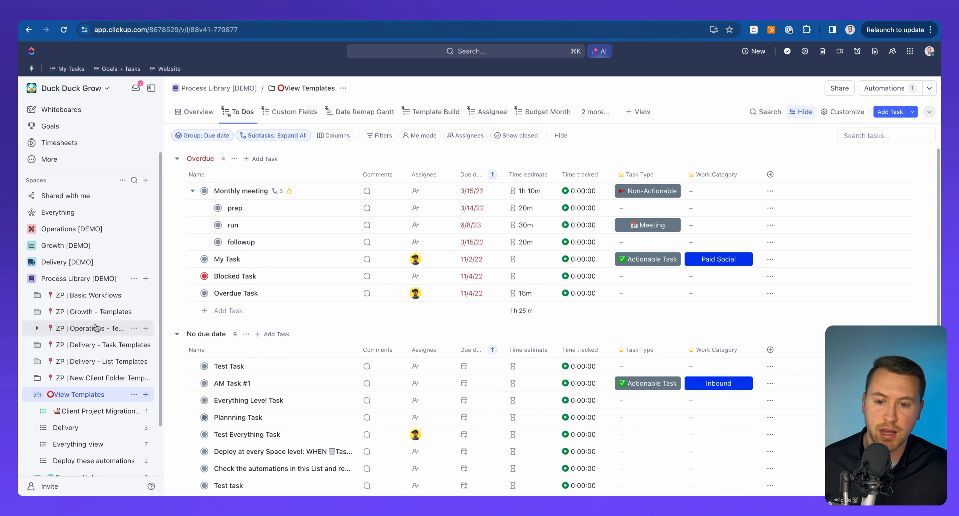
pyautogui.scroll(-2, 95, 351)
pyautogui.click(91, 400)
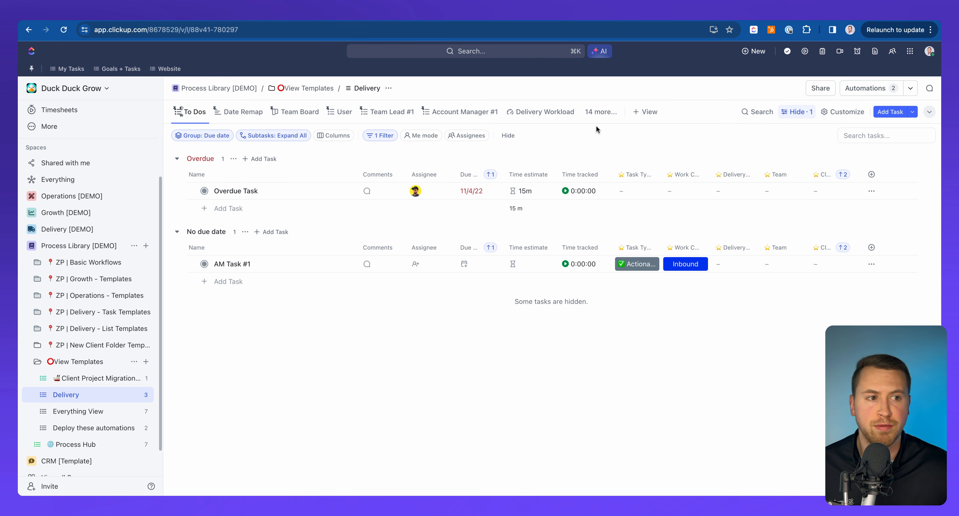
pyautogui.click(859, 117)
pyautogui.click(657, 335)
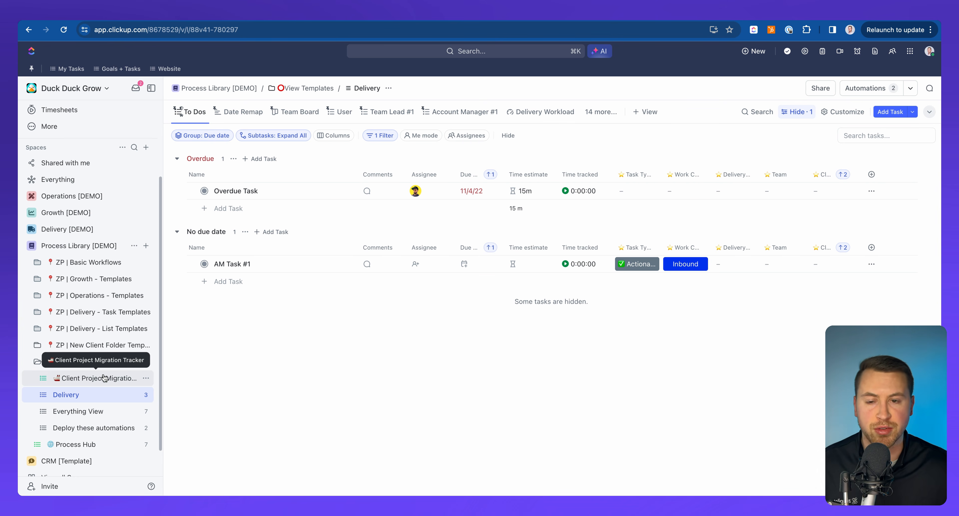
# - View the options for saving the Delivery list's To Dos view as a new view template, and close the form without saving
pyautogui.click(195, 112)
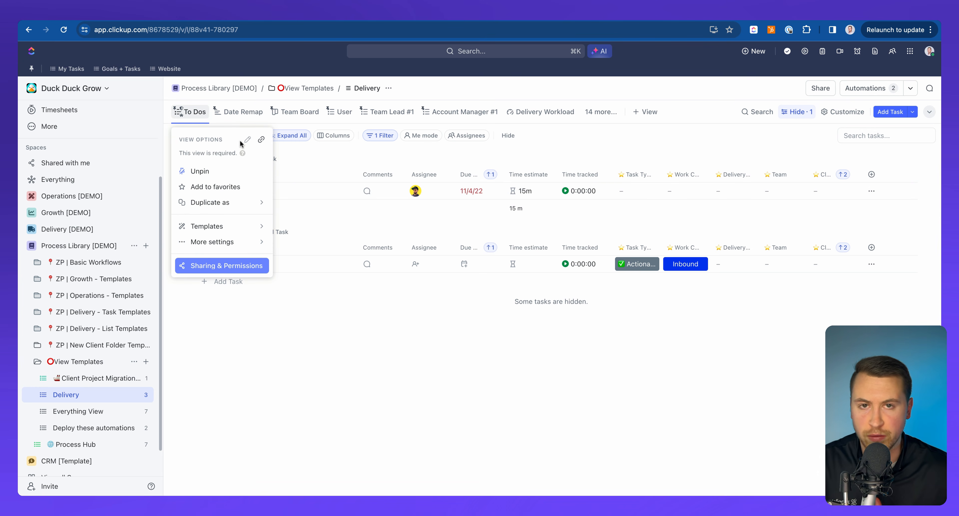
pyautogui.click(246, 227)
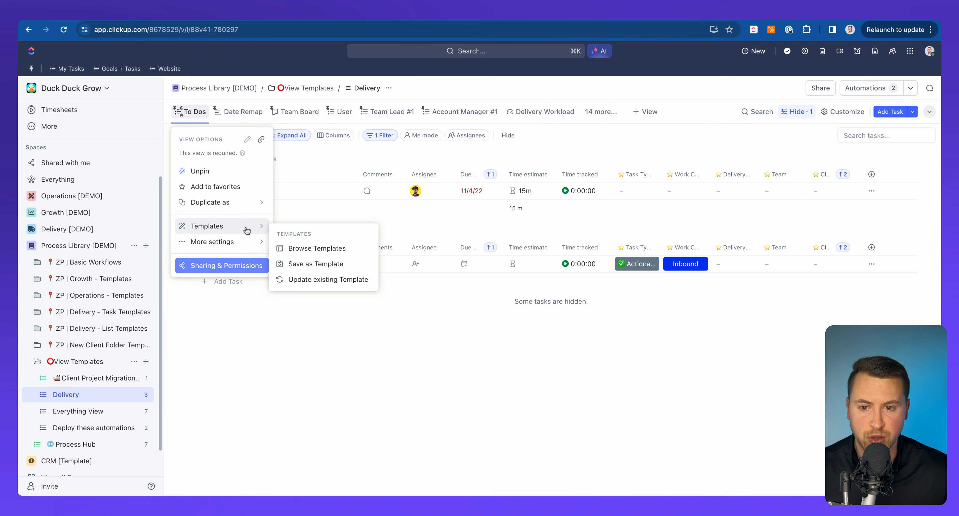
pyautogui.click(328, 264)
pyautogui.click(411, 116)
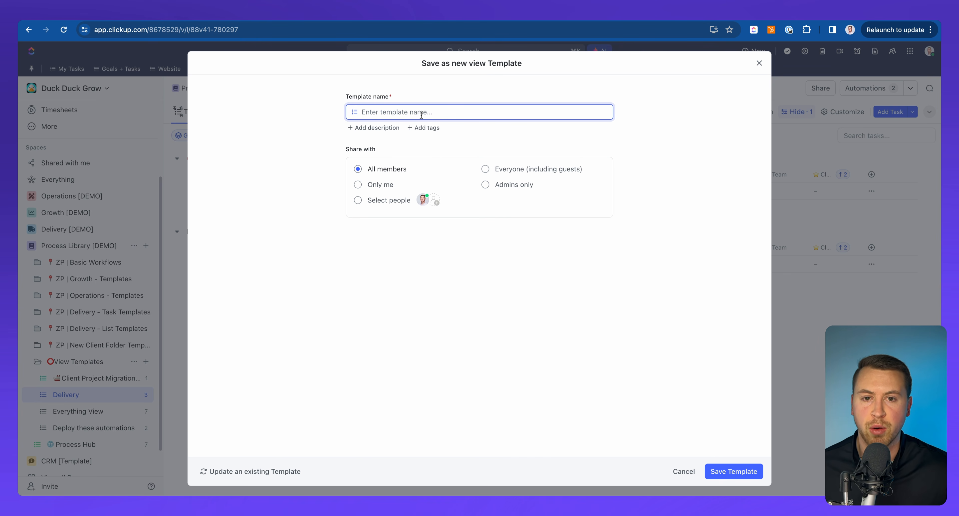
pyautogui.click(90, 255)
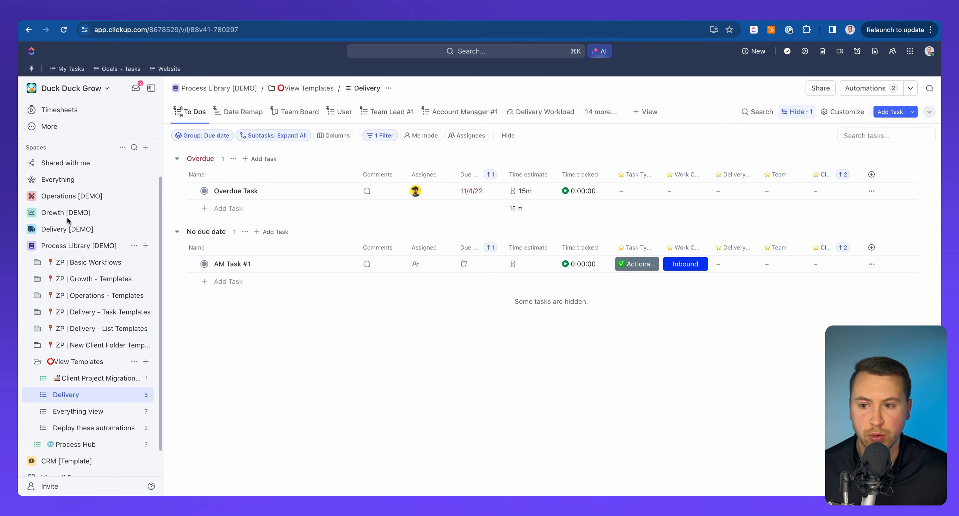
# - Expand and open the Delivery [DEMO] space, and switch from Overdue Tasks to the last List view among its views
pyautogui.click(31, 230)
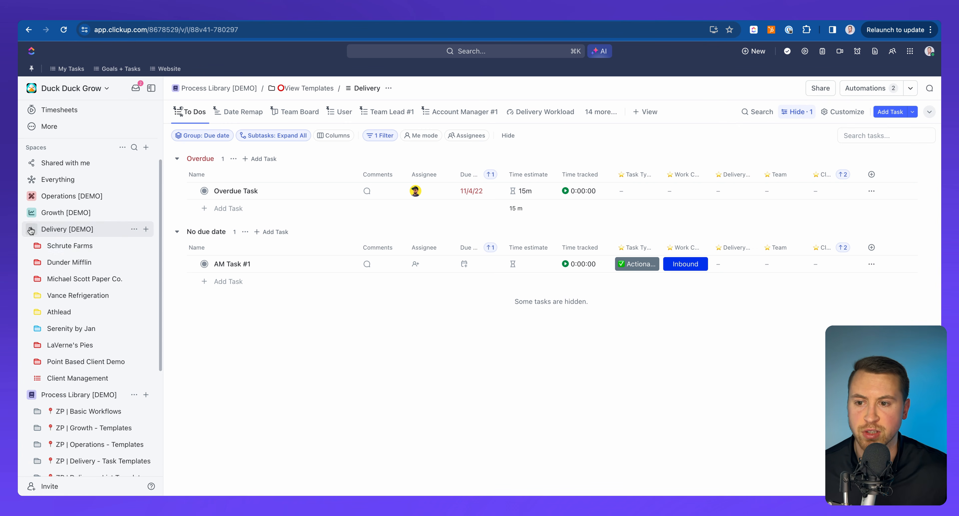
pyautogui.click(74, 228)
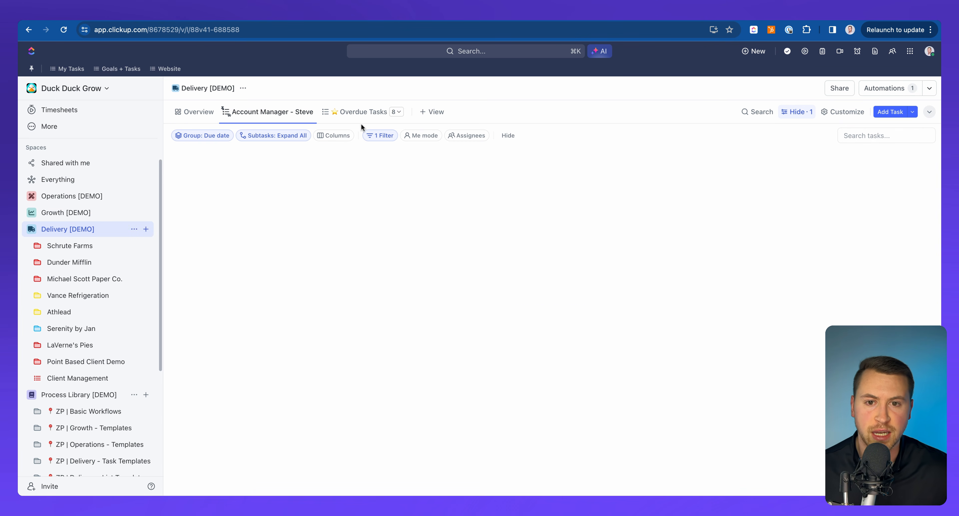
pyautogui.click(434, 112)
pyautogui.click(350, 113)
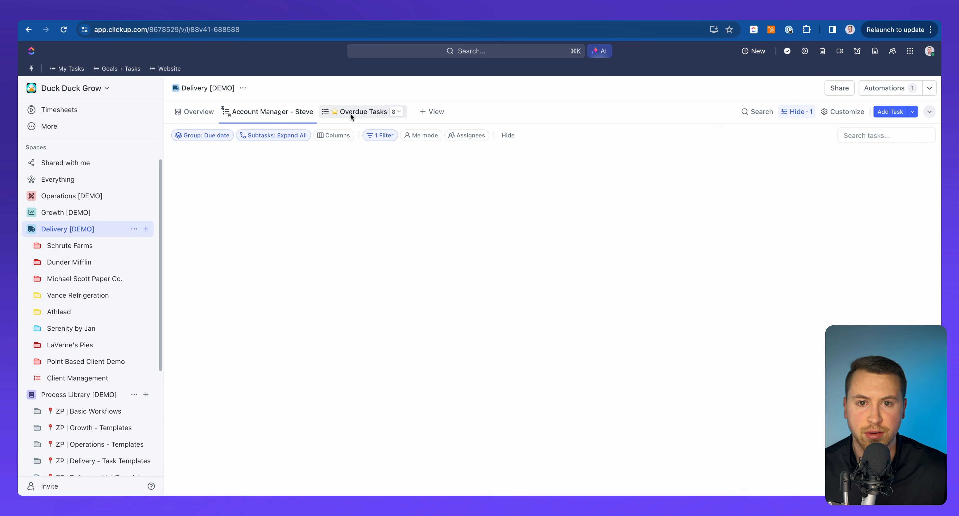
pyautogui.click(361, 115)
pyautogui.click(398, 111)
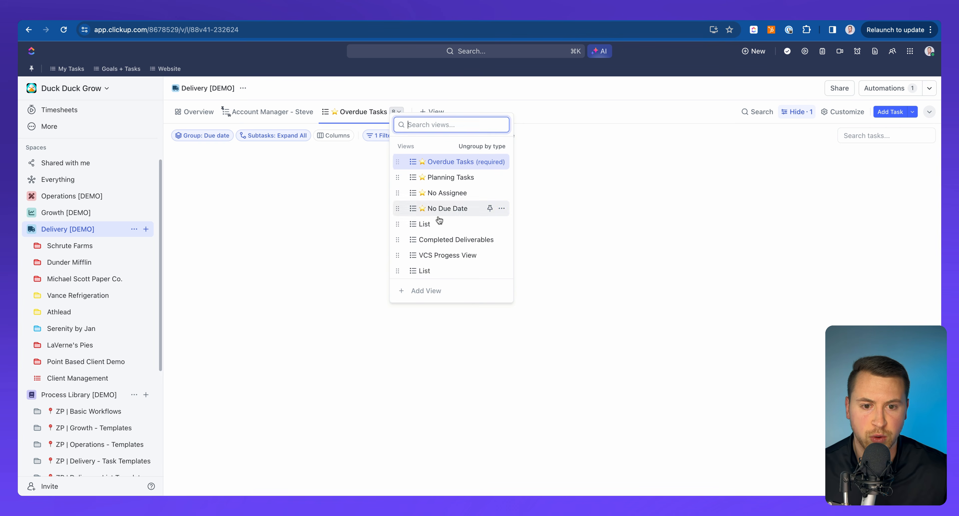
pyautogui.click(437, 272)
# - Browse the view templates available for the Delivery space's List view, and close the Template Center without applying one
pyautogui.click(335, 113)
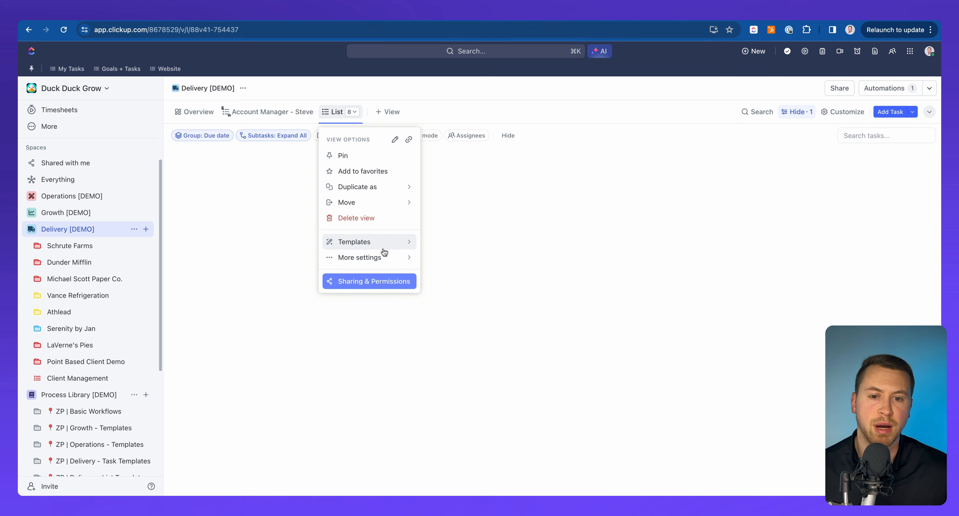
pyautogui.moveTo(384, 248)
pyautogui.click(450, 268)
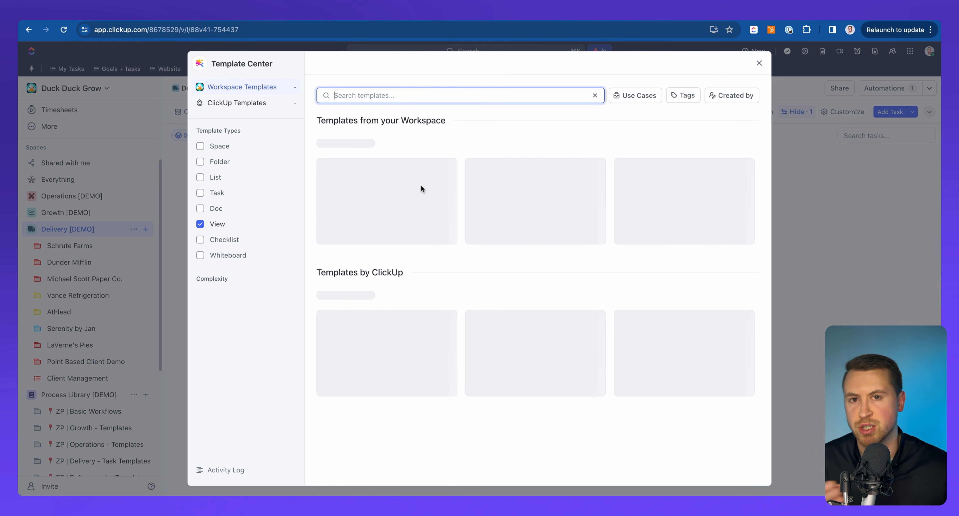
pyautogui.click(758, 64)
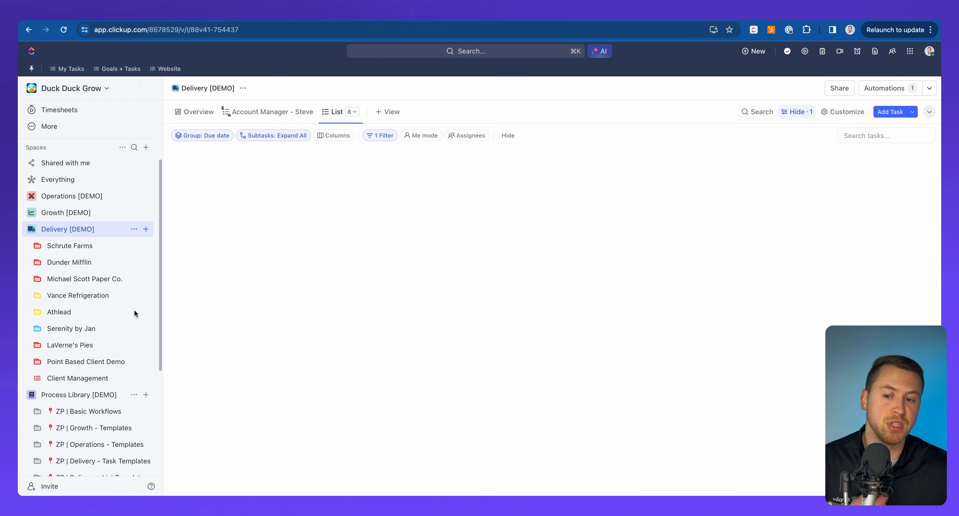
# - Reopen the Delivery list under View Templates, and open the Schrute Farms folder in the Delivery [DEMO] space
pyautogui.scroll(-5, 134, 312)
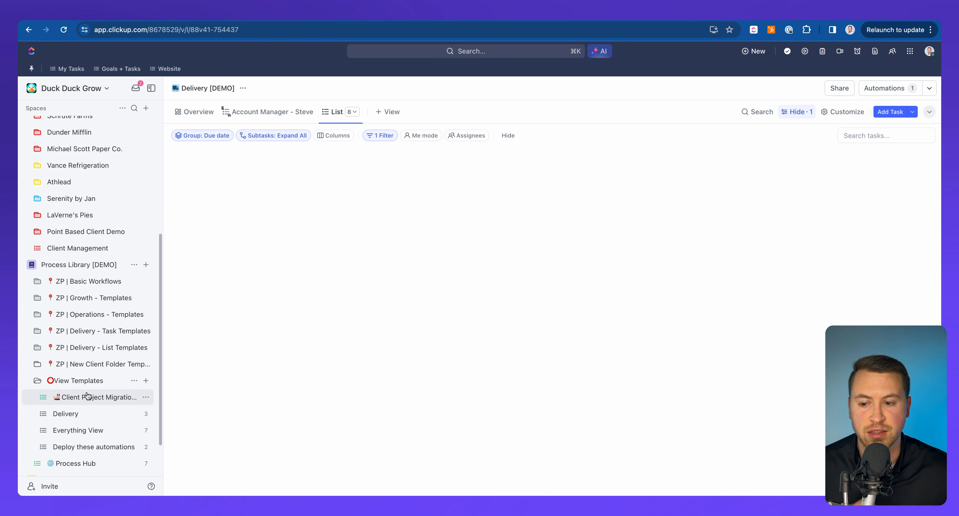
pyautogui.click(103, 415)
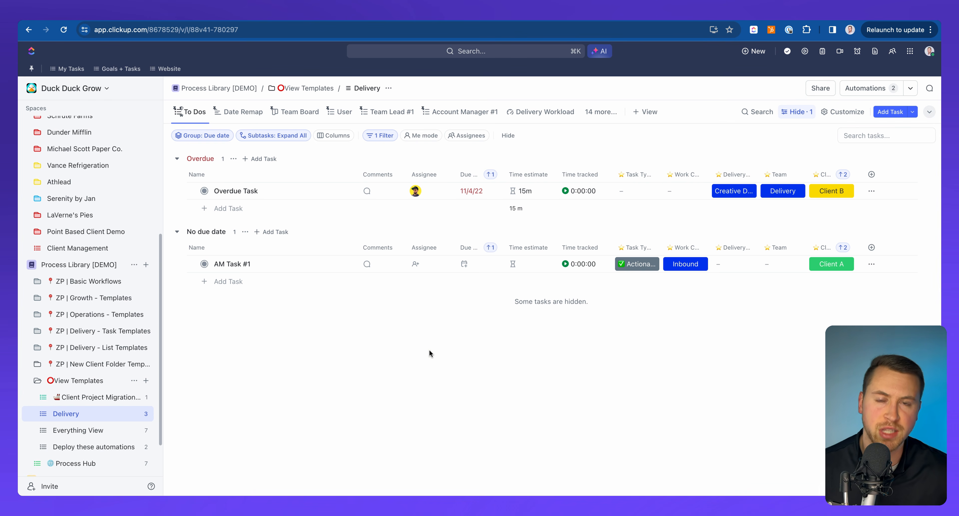
pyautogui.scroll(3, 74, 250)
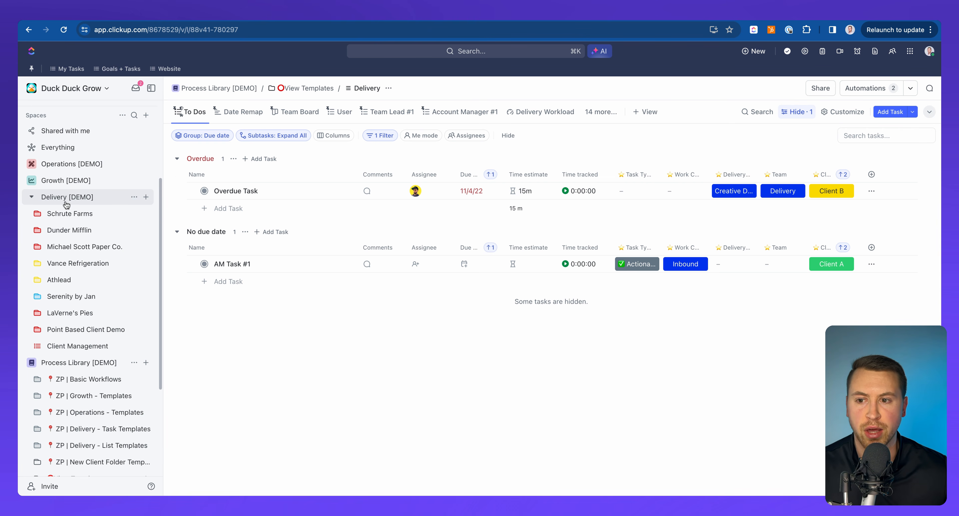
pyautogui.click(66, 214)
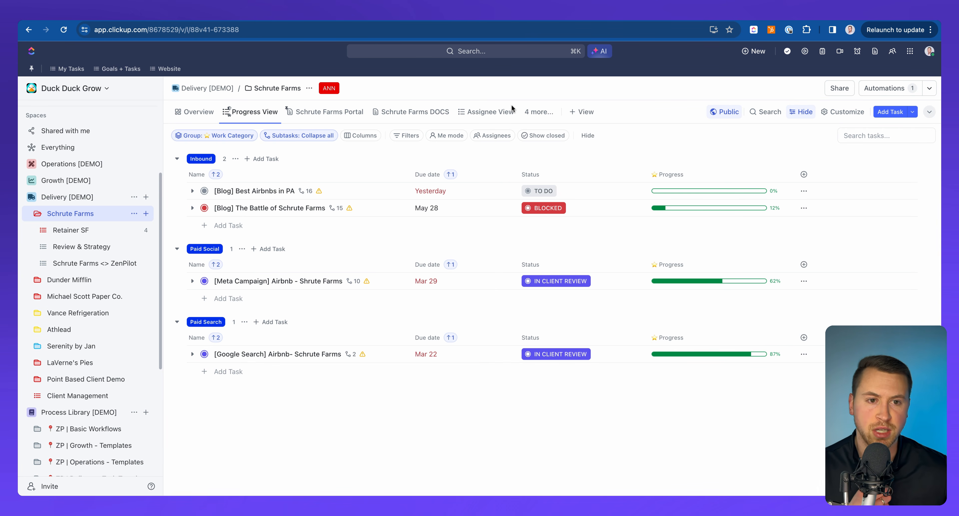
# - View the additional settings for the Schrute Farms Progress View, including protection and default for everyone, and close them unchanged
pyautogui.click(249, 114)
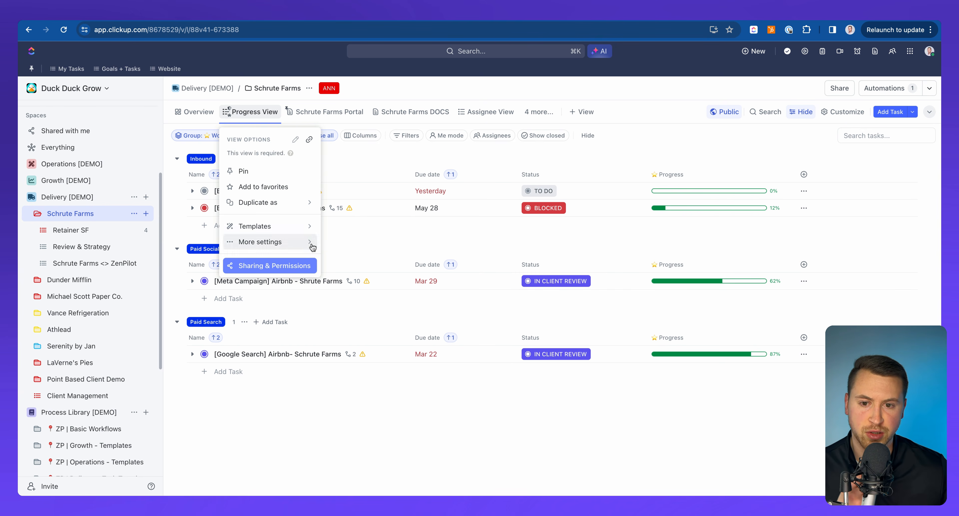
pyautogui.moveTo(278, 247)
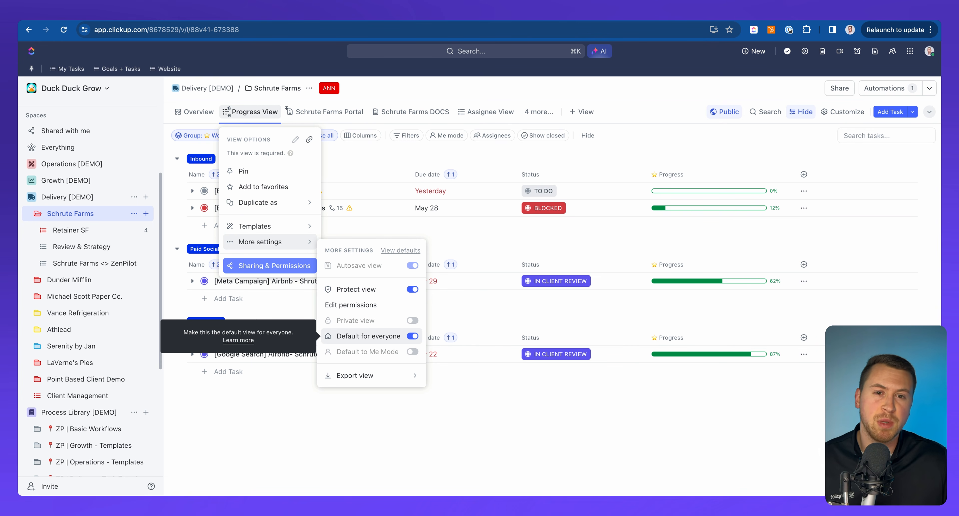
pyautogui.click(589, 415)
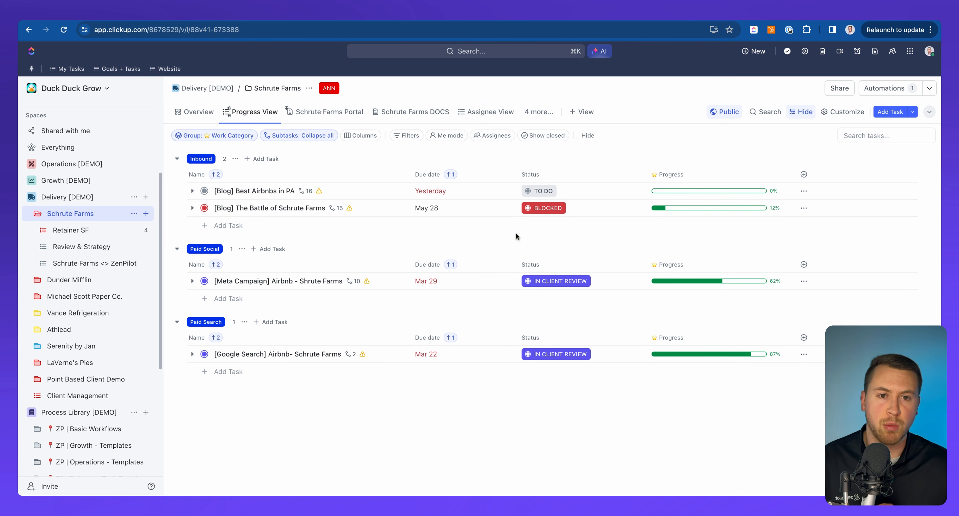
# - Switch the Schrute Farms folder to Assignee View, return to Progress View, and open its view options
pyautogui.click(503, 112)
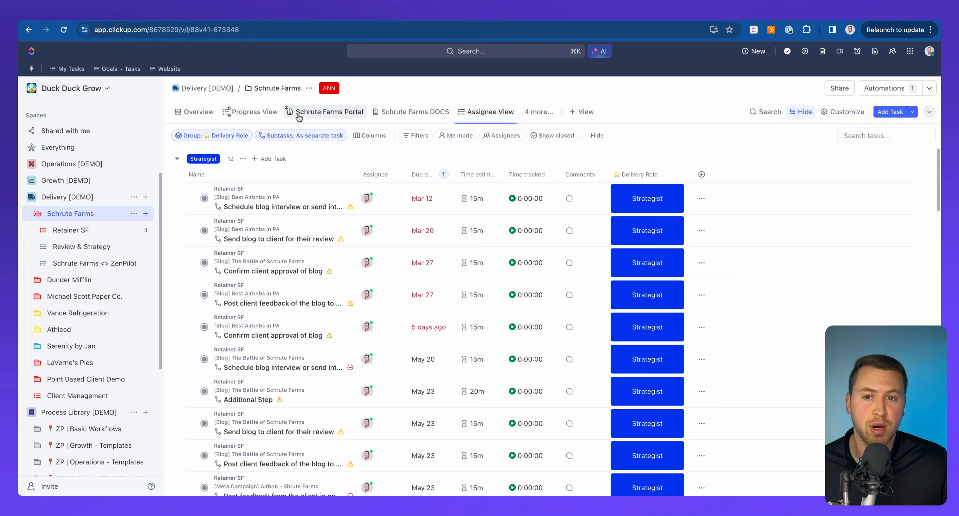
pyautogui.click(260, 111)
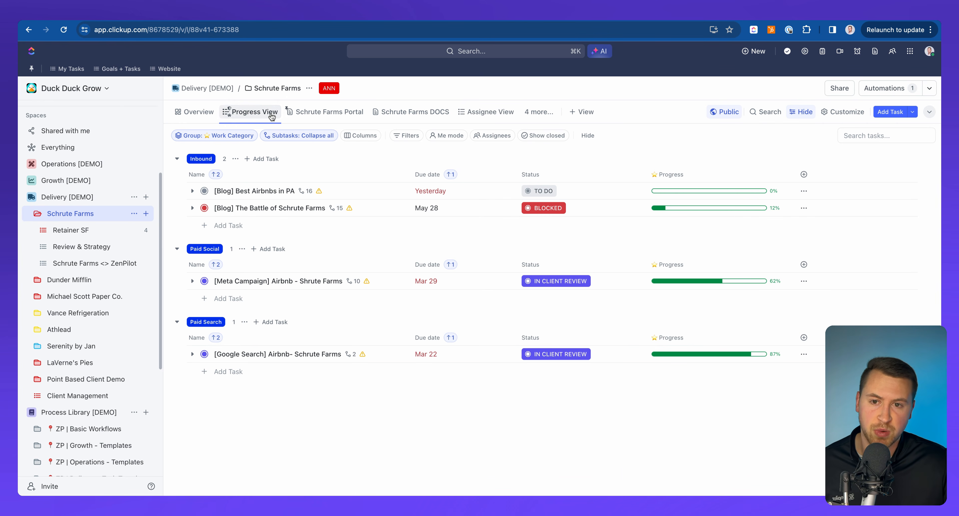
pyautogui.click(263, 113)
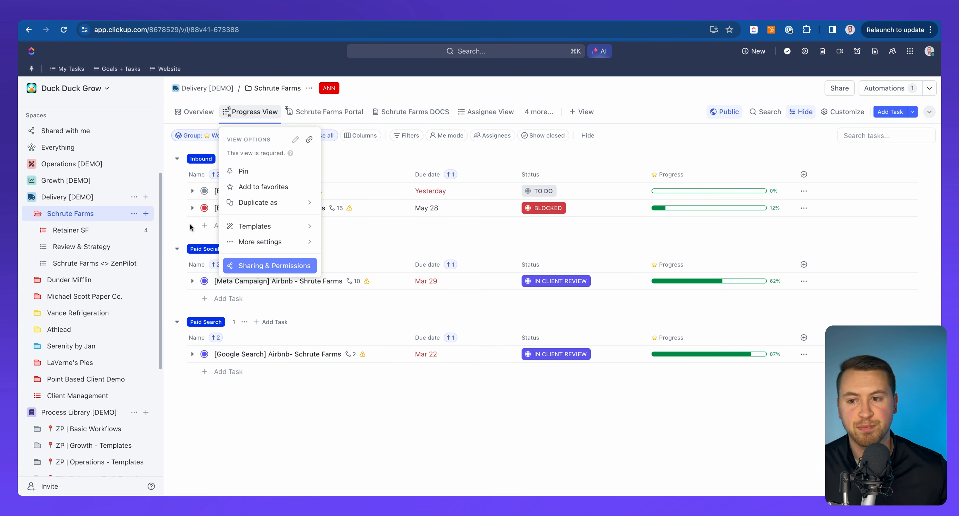
# - Collapse the Schrute Farms folder and the Delivery [DEMO] space, and open the ZP | New Client Folder Template folder
pyautogui.click(38, 213)
pyautogui.click(37, 214)
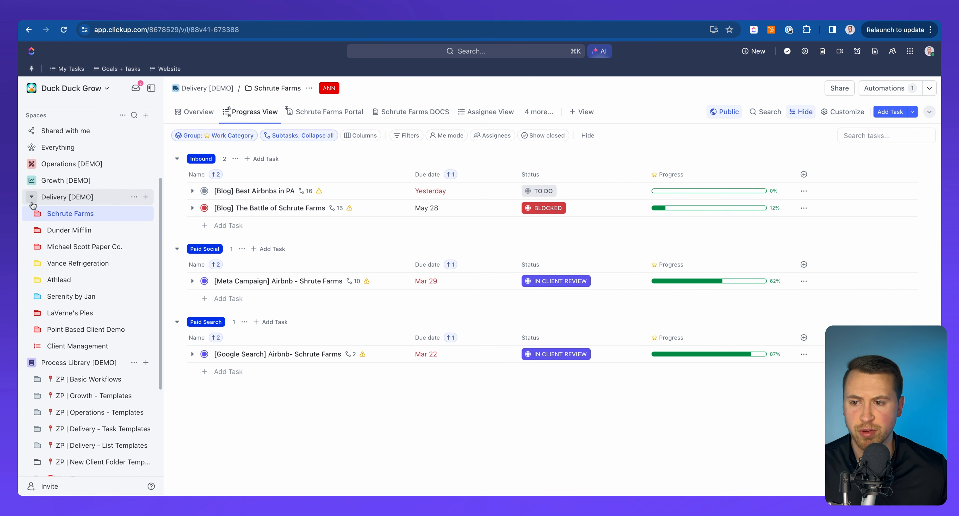
pyautogui.click(32, 201)
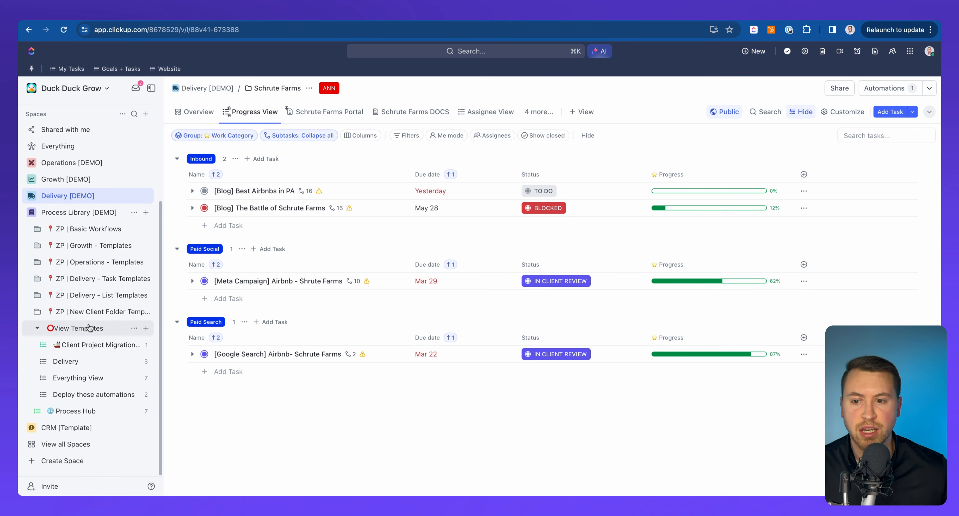
pyautogui.click(93, 312)
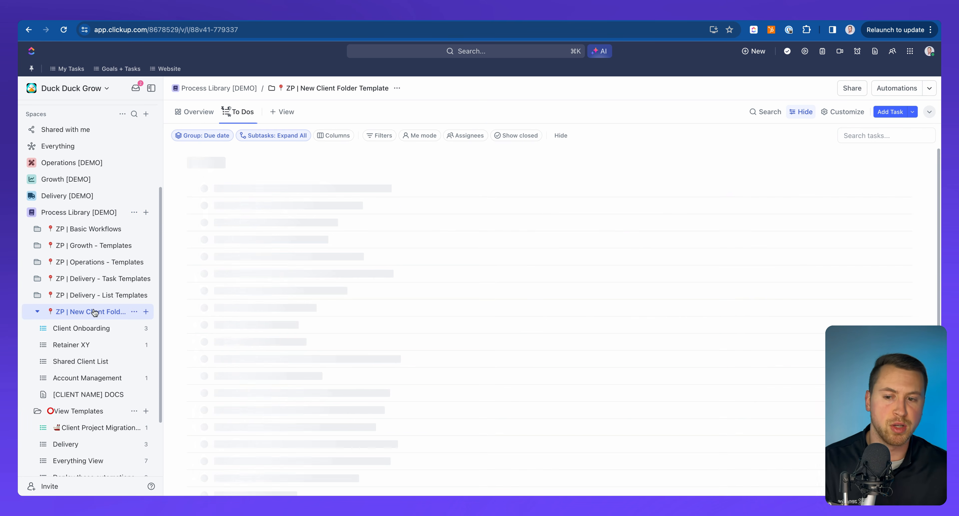
# - View the client folders in the Delivery [DEMO] space, and view the available actions for the ZP | New Client Folder Template folder
pyautogui.click(32, 195)
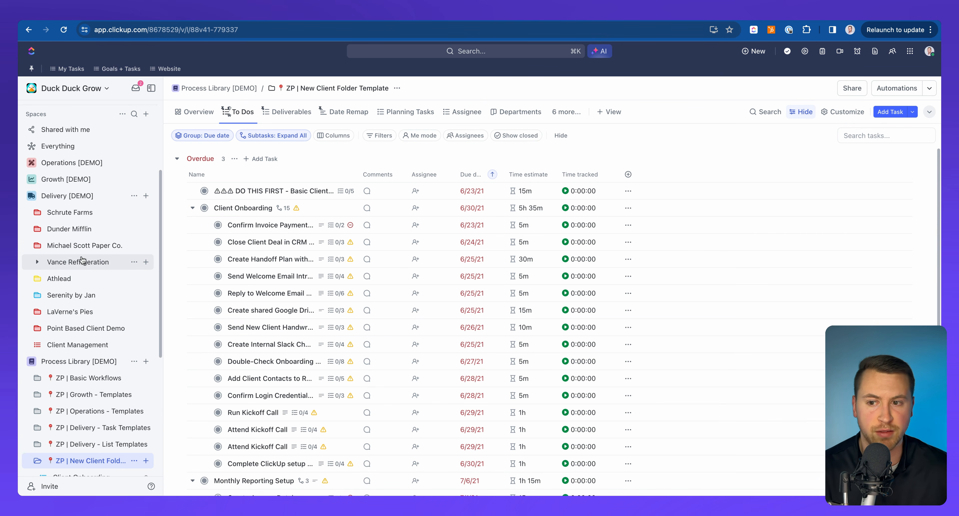
pyautogui.click(33, 194)
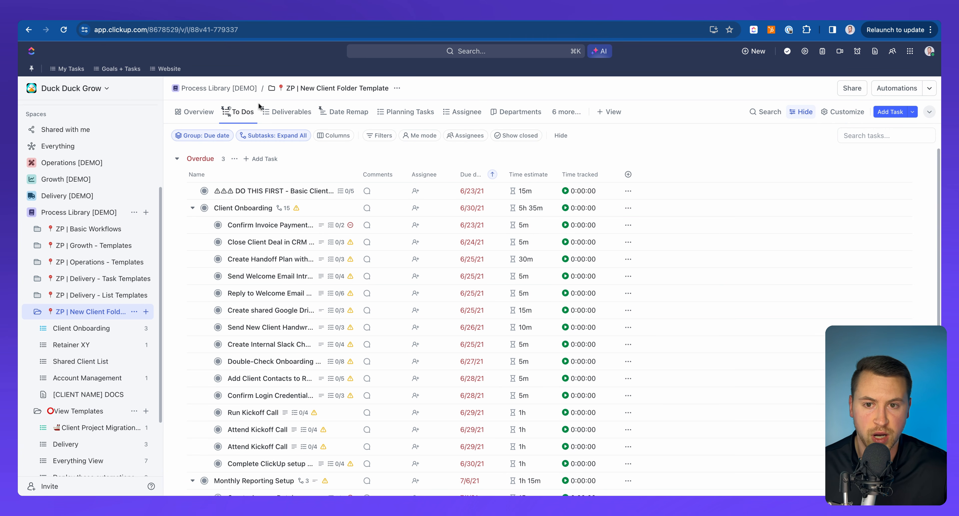
pyautogui.click(134, 312)
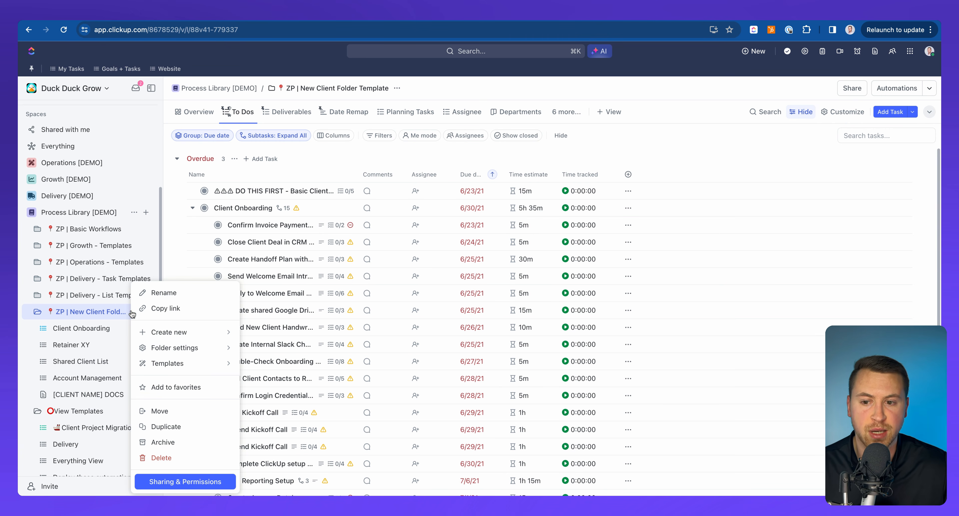
pyautogui.moveTo(192, 368)
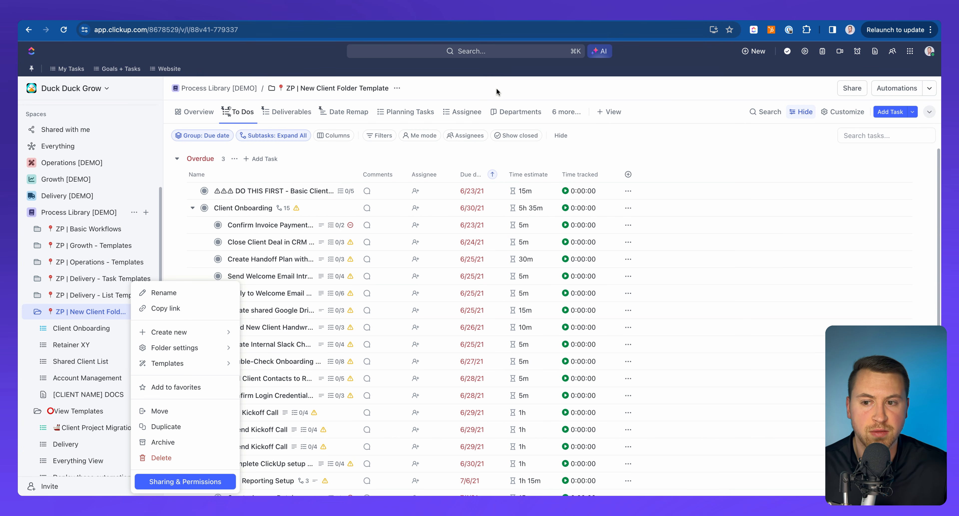
# - Open the Delivery list under View Templates, and collapse the Process Library [DEMO] space
pyautogui.click(65, 329)
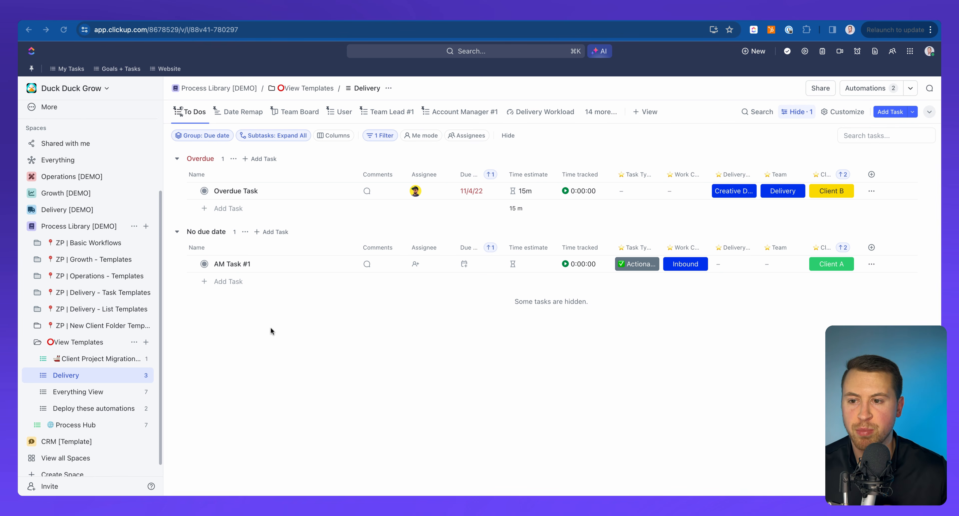
pyautogui.click(28, 226)
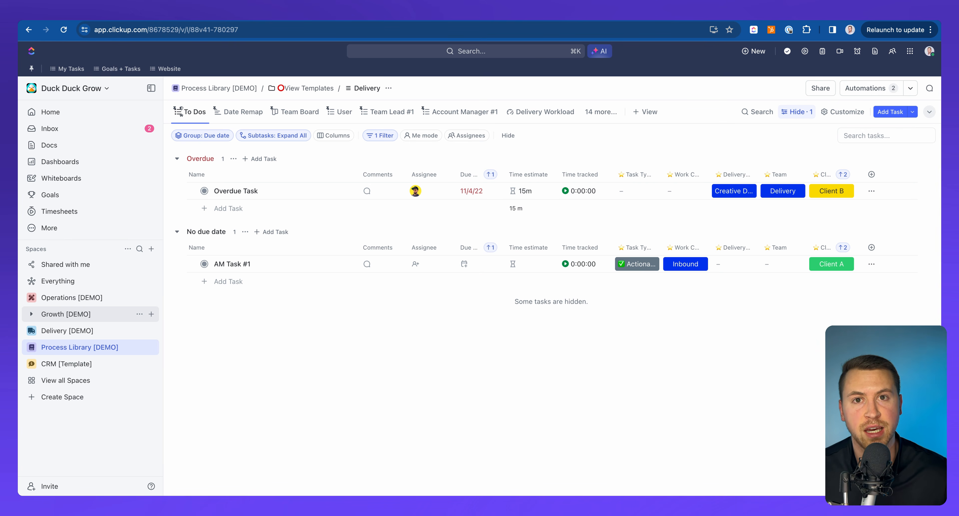
# - Open Everything and browse the fields available as columns for its My Tasks view, without adding any
pyautogui.click(80, 285)
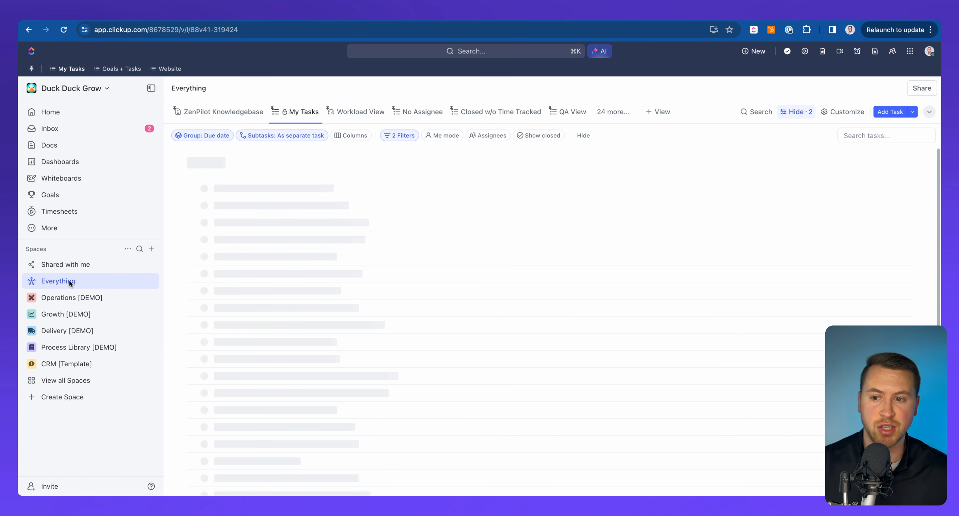
pyautogui.click(353, 136)
pyautogui.scroll(-10, 398, 284)
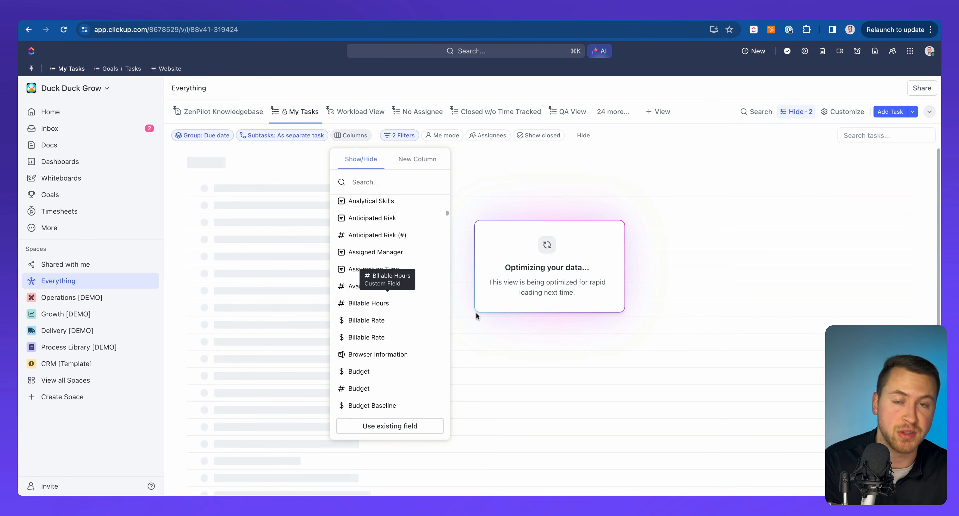
pyautogui.click(495, 372)
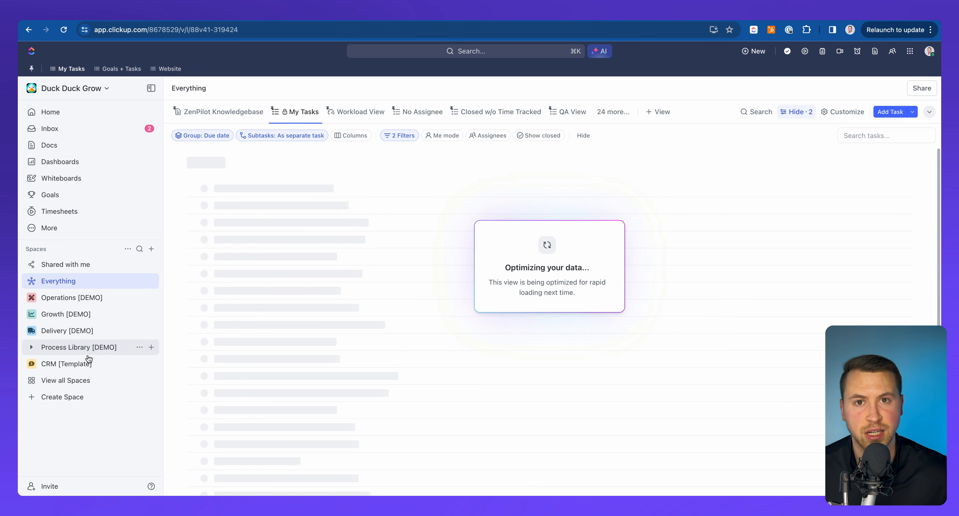
# - Expand the CRM [Template] space and open its Deals list
pyautogui.click(70, 365)
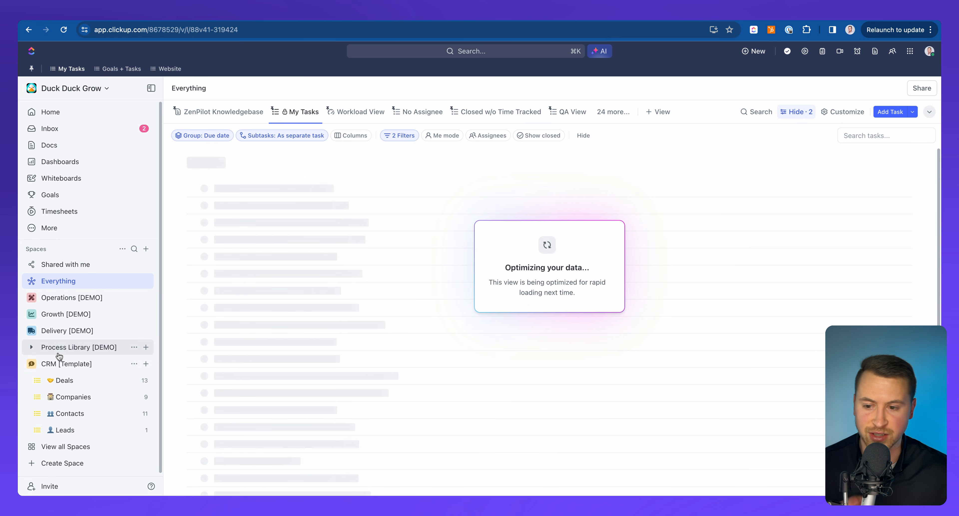
pyautogui.click(67, 380)
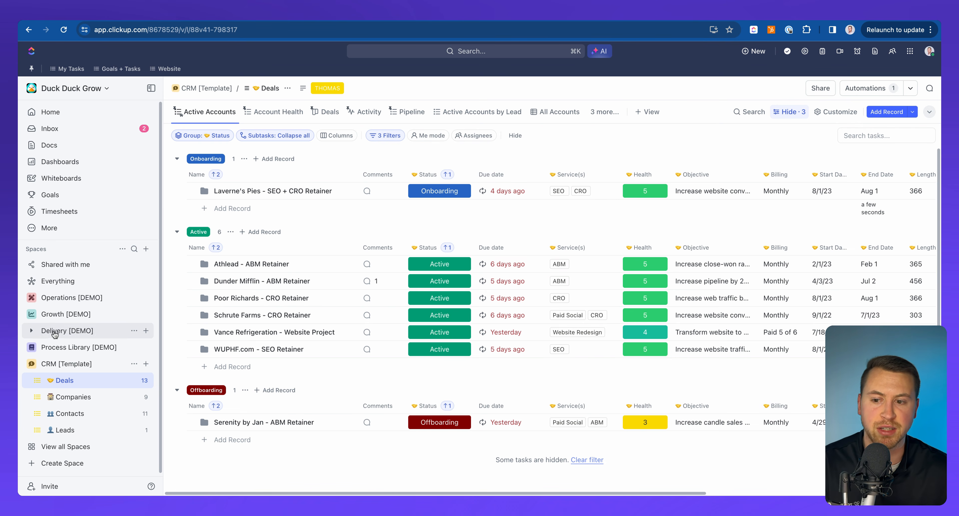
# - Expand the Process Library [DEMO] space, and open the Inbound list in the ZP | Delivery - Task Templates folder
pyautogui.click(31, 346)
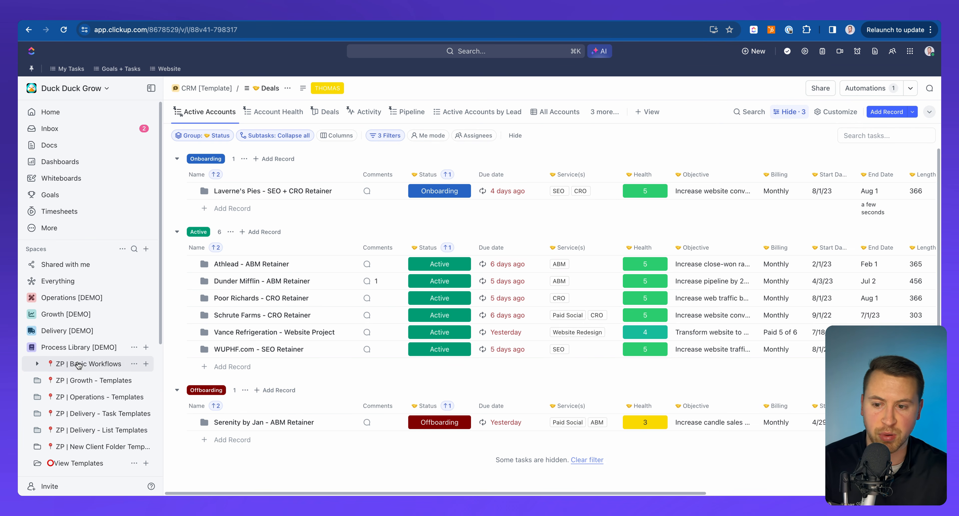
pyautogui.scroll(-5, 78, 364)
pyautogui.click(80, 325)
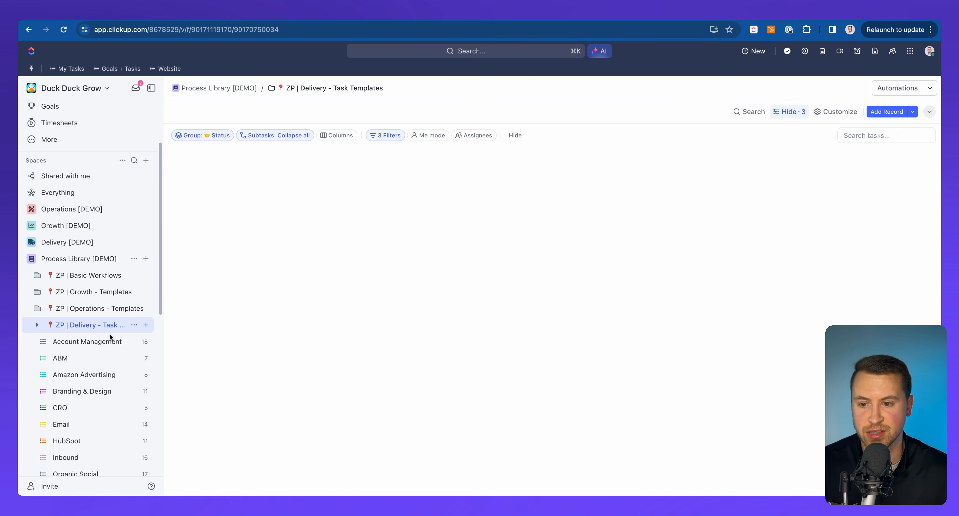
pyautogui.scroll(-3, 83, 403)
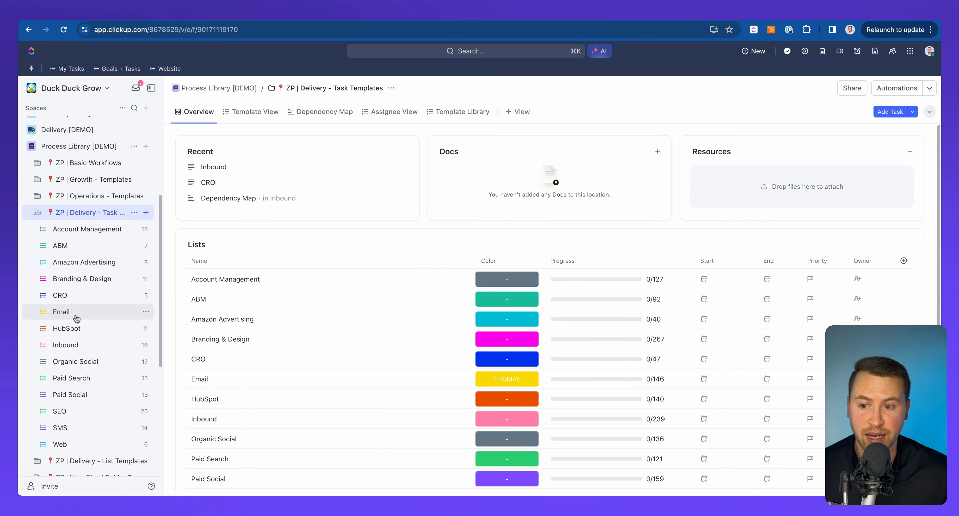
pyautogui.click(72, 344)
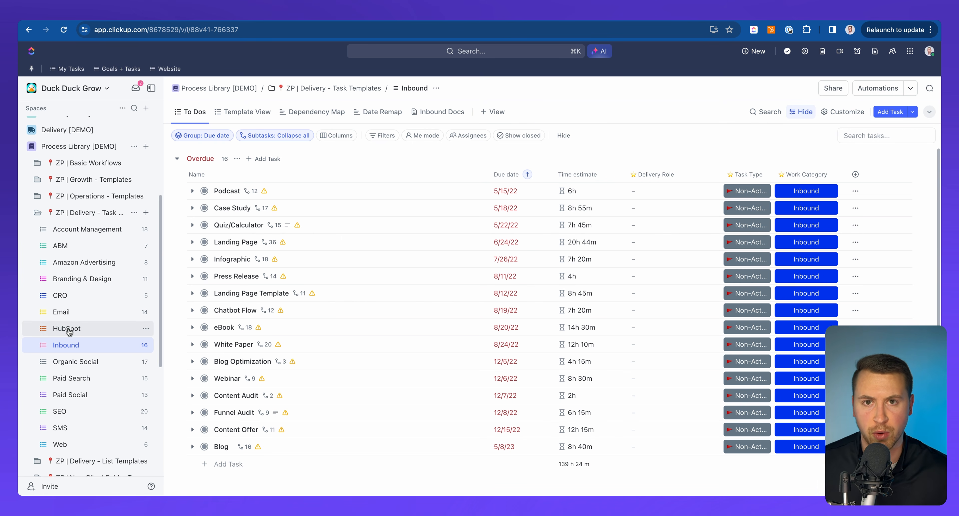
# - Return to the Deals list in the CRM [Template] space, and collapse the Process Library [DEMO] space
pyautogui.scroll(-6, 69, 331)
pyautogui.click(65, 377)
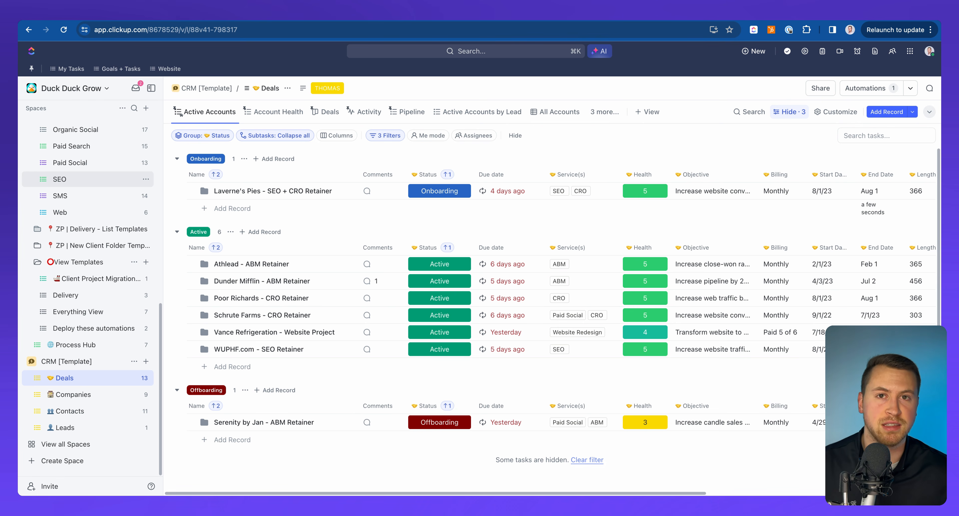
pyautogui.scroll(10, 108, 152)
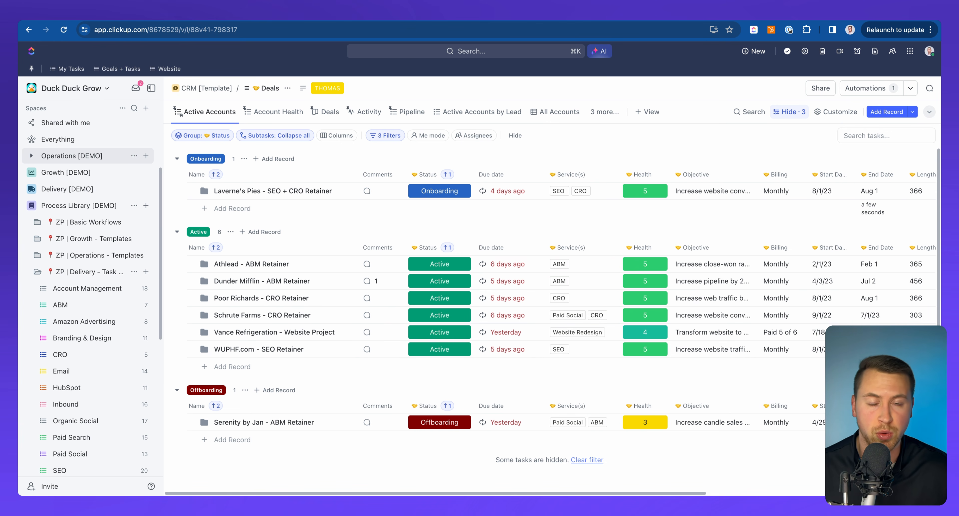
pyautogui.click(31, 208)
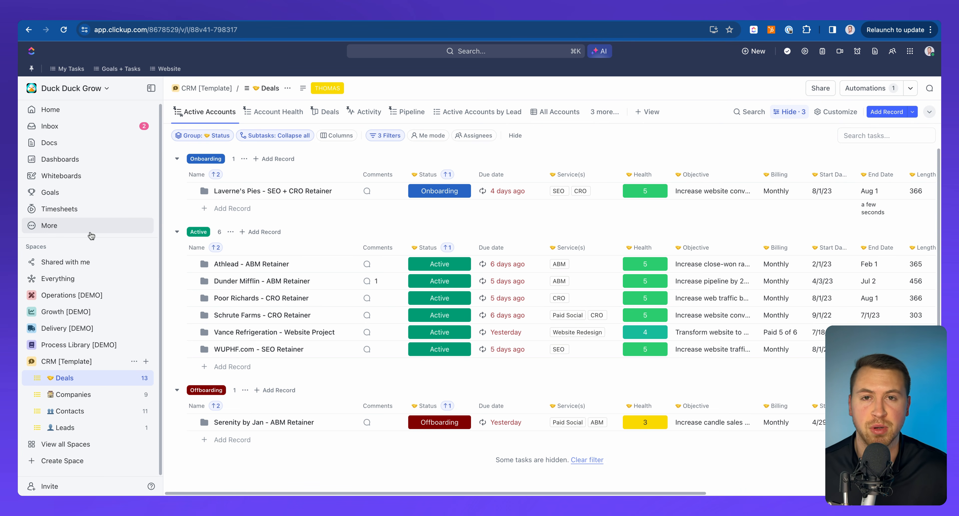
pyautogui.click(31, 362)
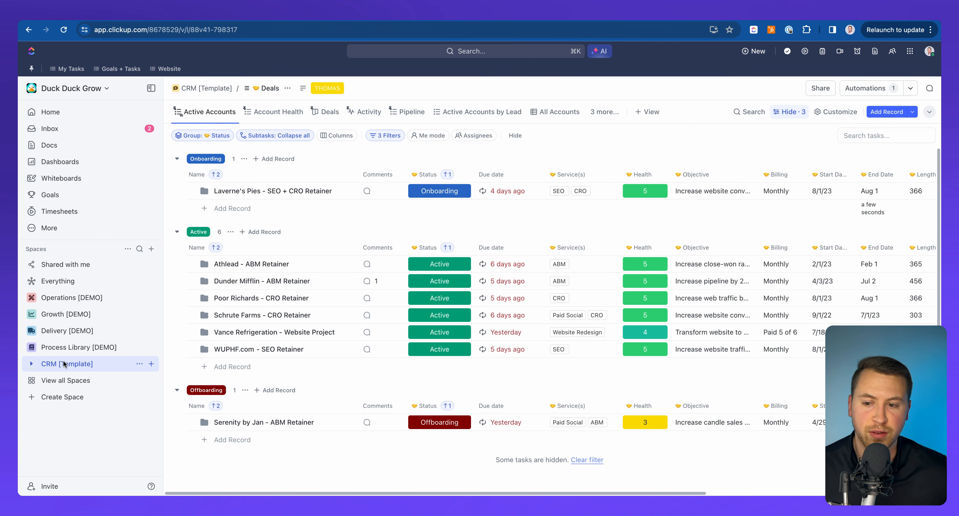
pyautogui.click(94, 367)
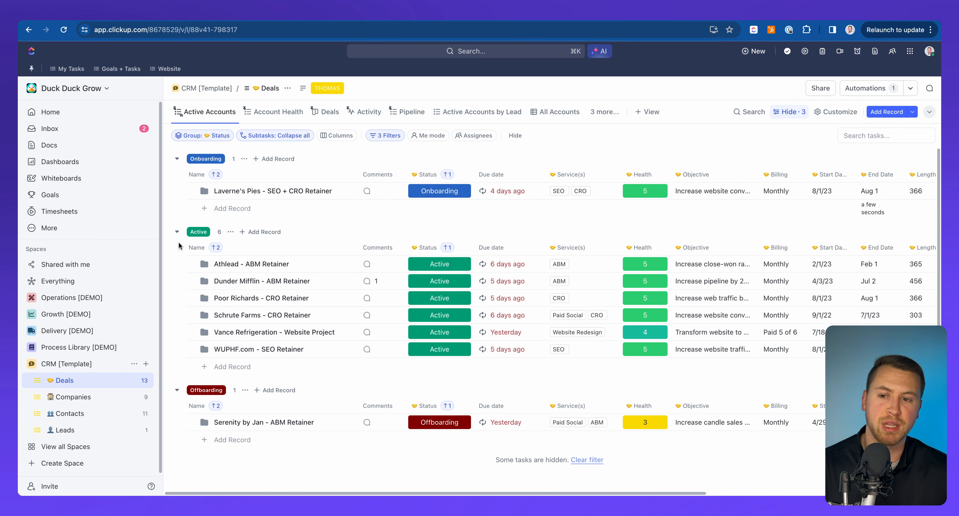
# - Open Everything and browse the fields available for a new filter on its My Tasks view, without adding any
pyautogui.click(80, 283)
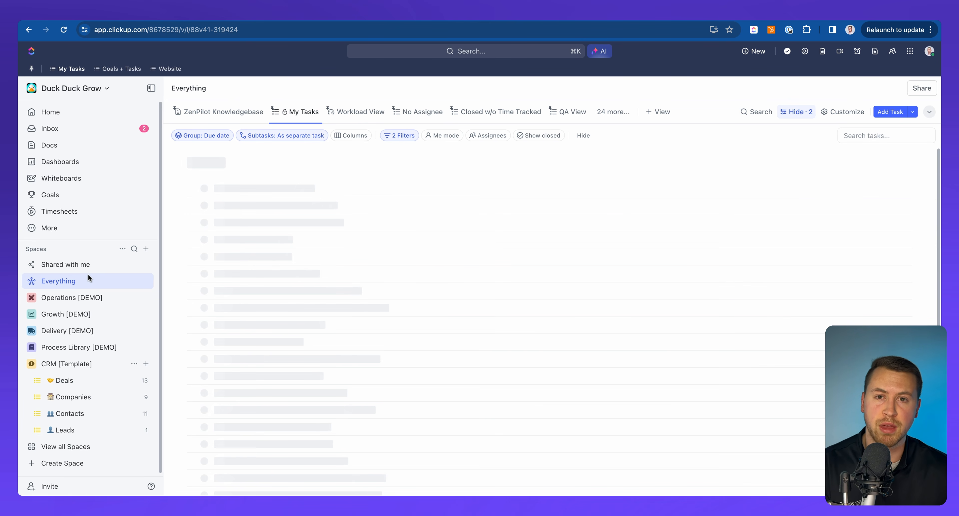
pyautogui.click(399, 136)
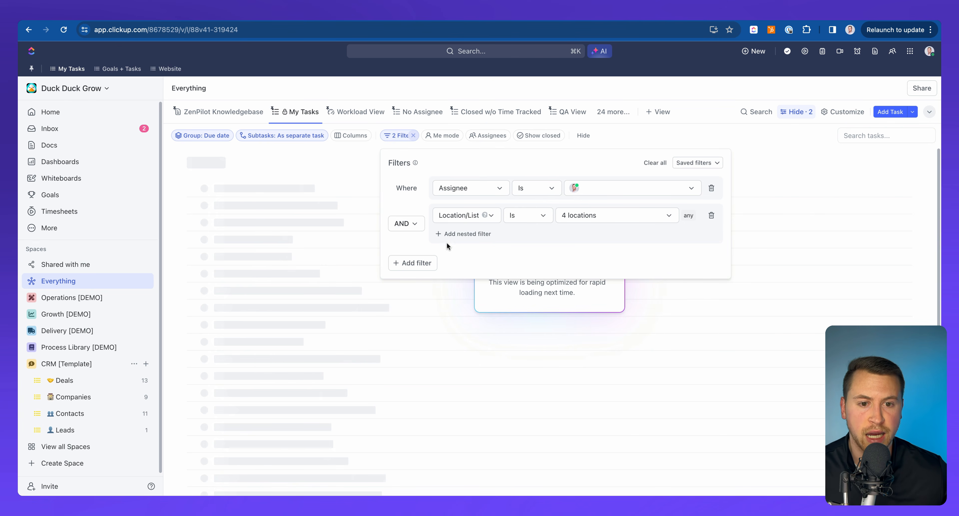
pyautogui.click(412, 263)
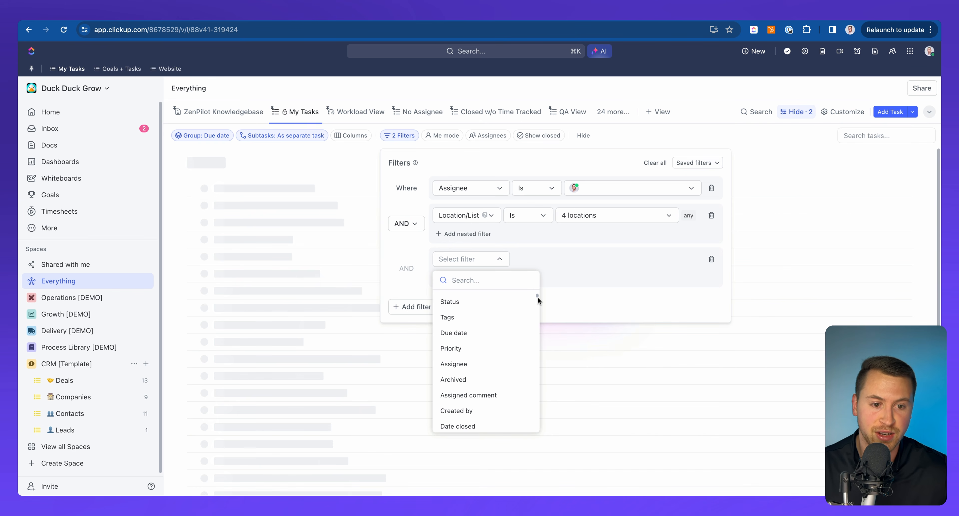
pyautogui.scroll(-10, 538, 297)
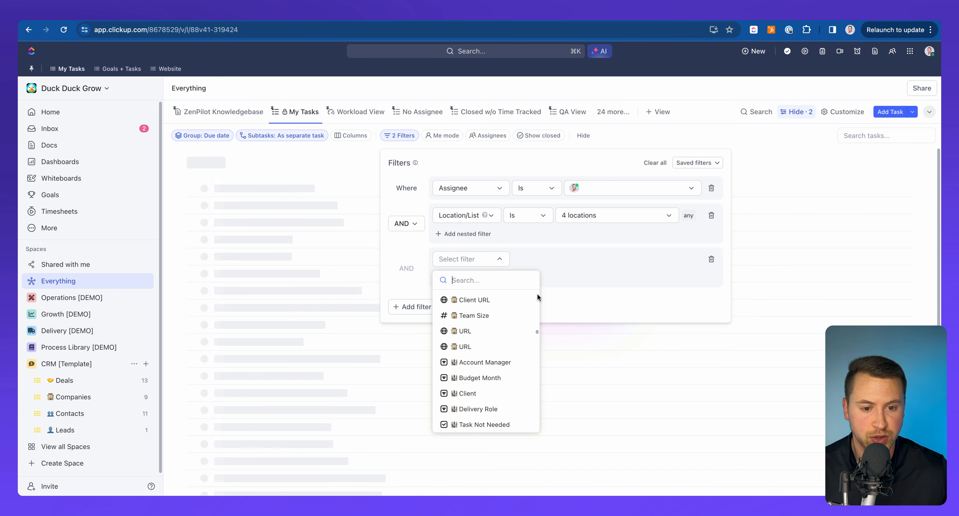
pyautogui.scroll(-10, 537, 294)
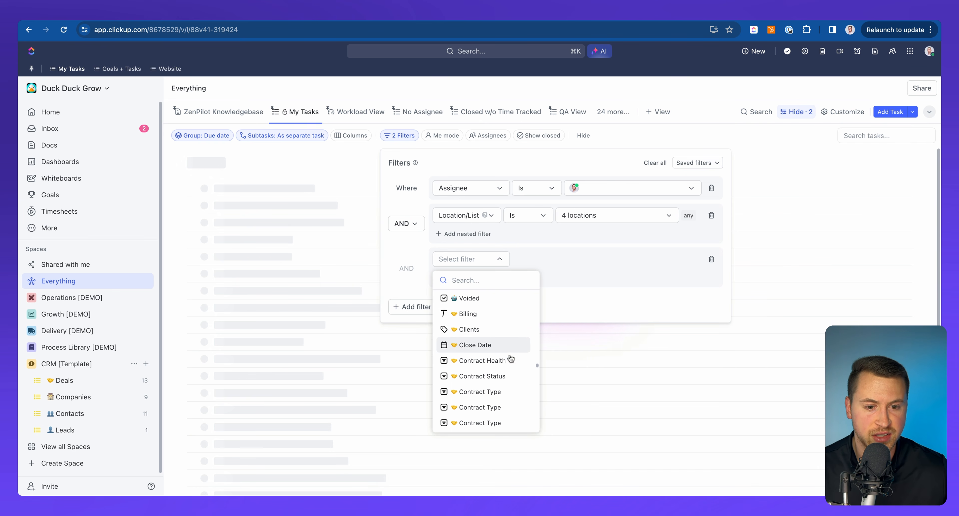
pyautogui.scroll(-1, 511, 358)
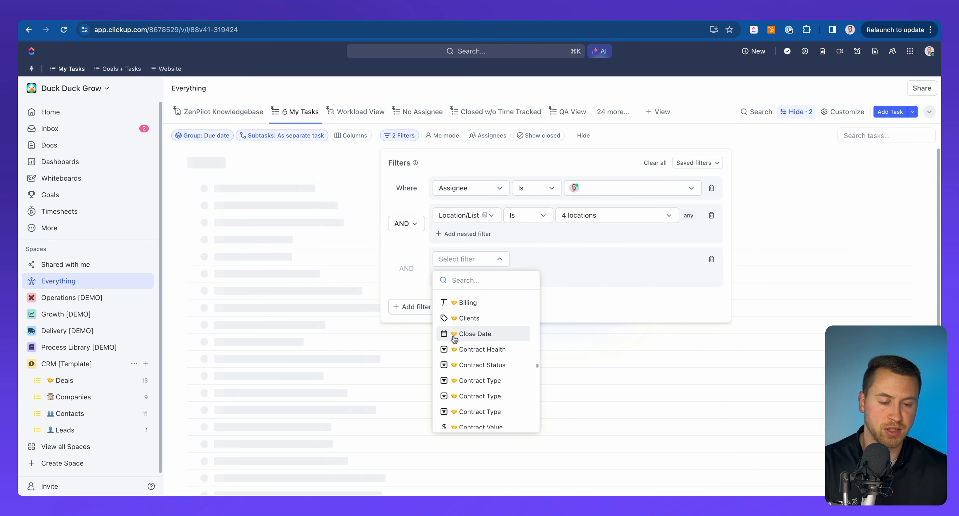
pyautogui.scroll(-5, 480, 326)
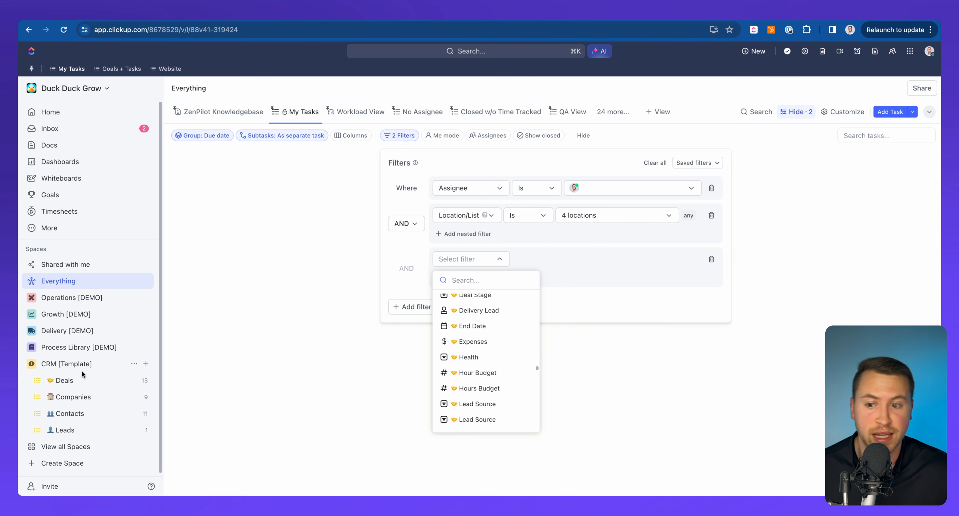
pyautogui.click(48, 351)
# - Expand the Process Library [DEMO] and Delivery [DEMO] spaces, and open the Schrute Farms folder
pyautogui.click(37, 349)
pyautogui.click(37, 349)
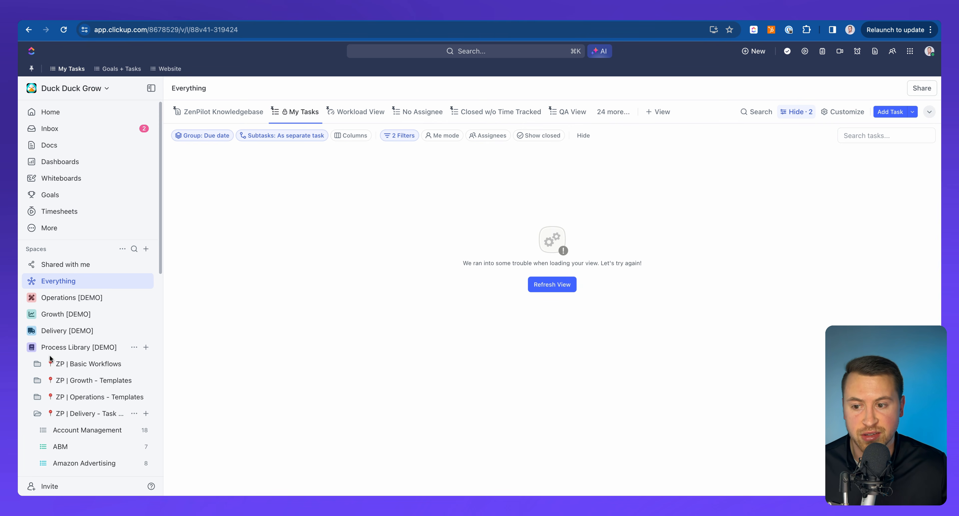
pyautogui.click(32, 330)
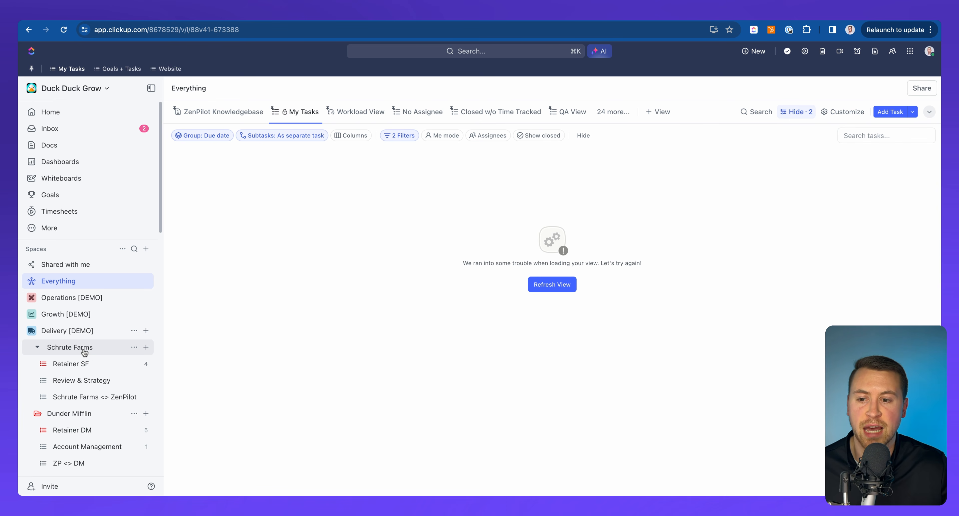
pyautogui.click(84, 348)
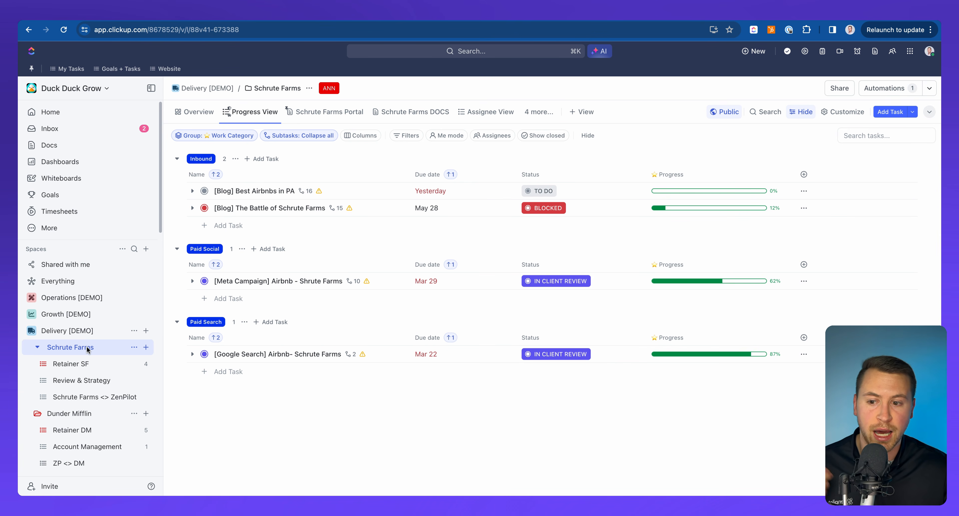
# - Examine the Schrute Farms folder's active automation that sets the Account Manager and Client custom fields, and close it without changes
pyautogui.click(135, 347)
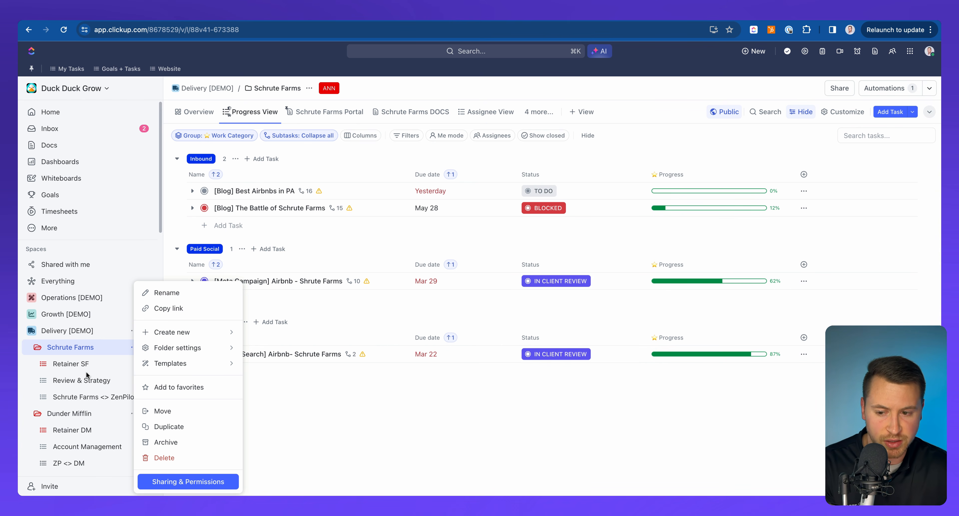
pyautogui.moveTo(198, 355)
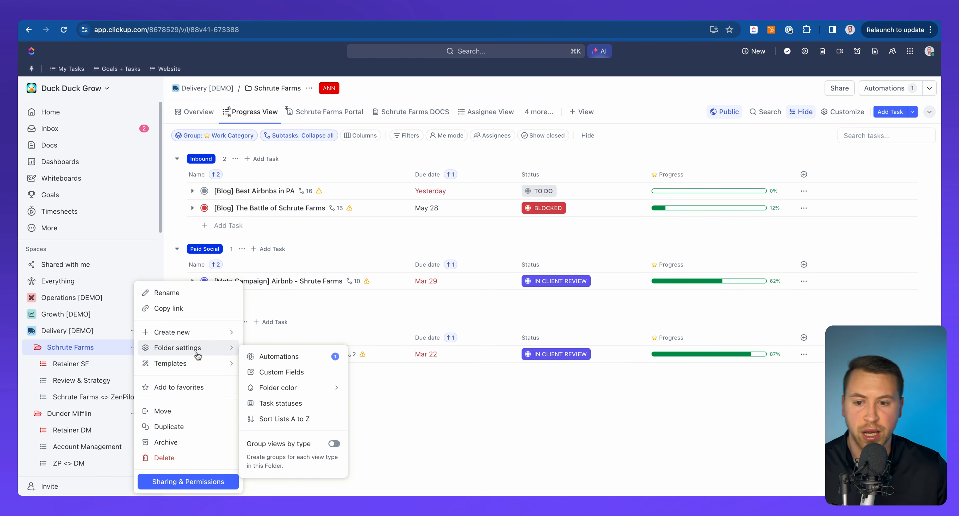
pyautogui.moveTo(279, 355)
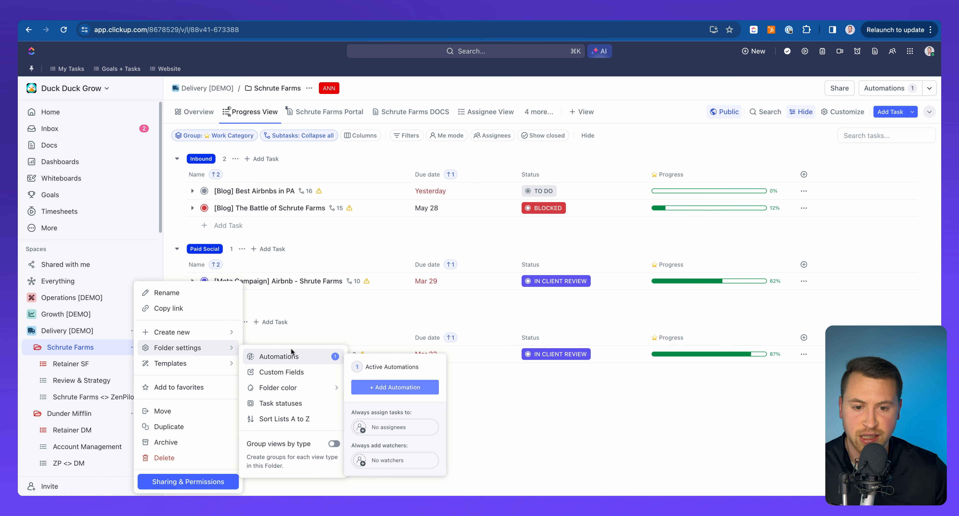
pyautogui.click(383, 363)
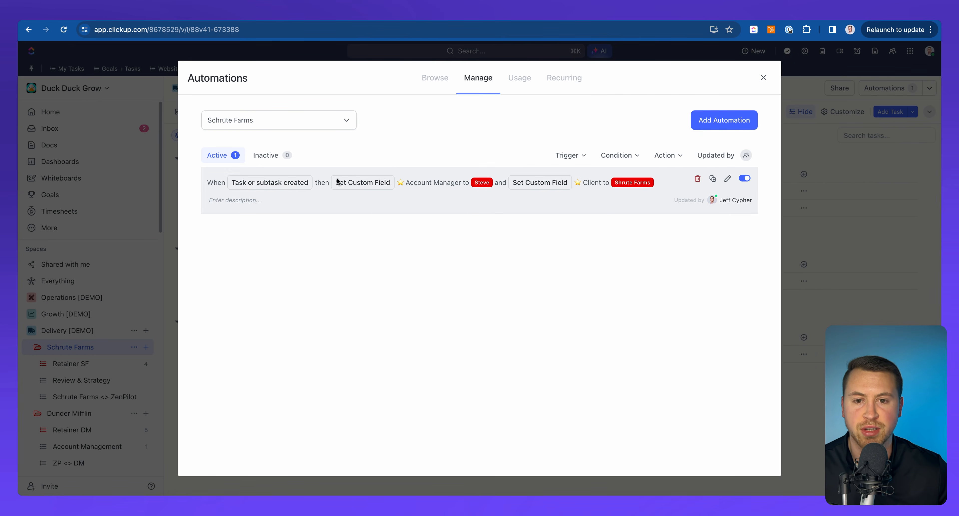
pyautogui.click(727, 178)
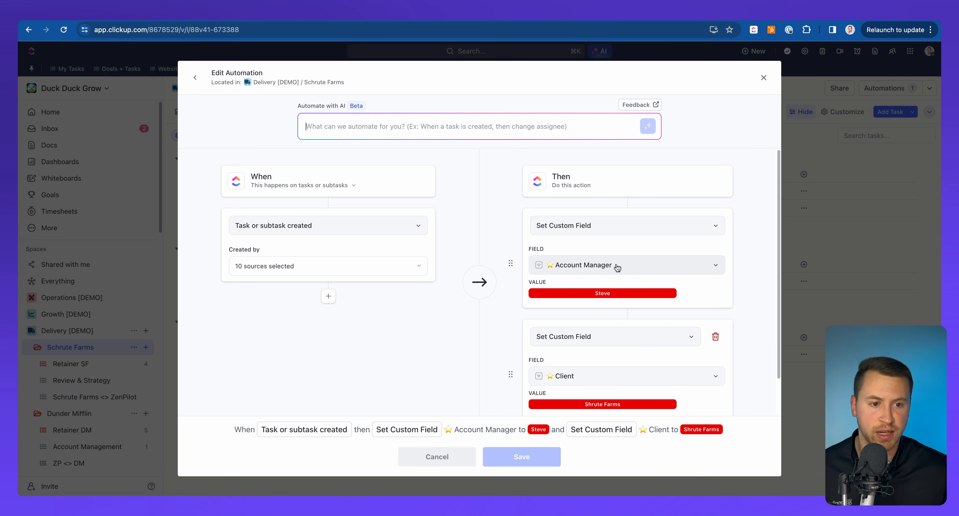
pyautogui.scroll(-1, 622, 318)
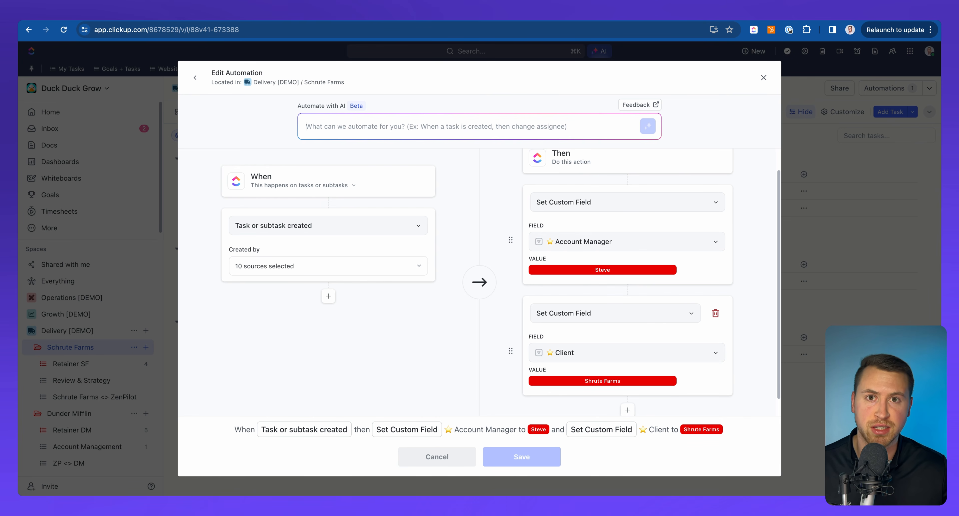
pyautogui.click(764, 83)
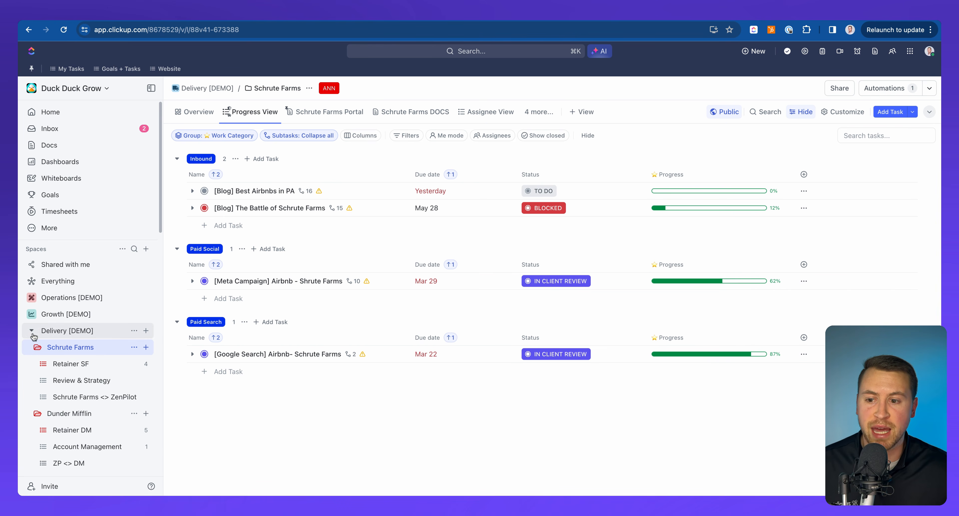
# - Collapse the Delivery [DEMO], Process Library [DEMO] and CRM [Template] spaces
pyautogui.click(32, 330)
pyautogui.click(33, 349)
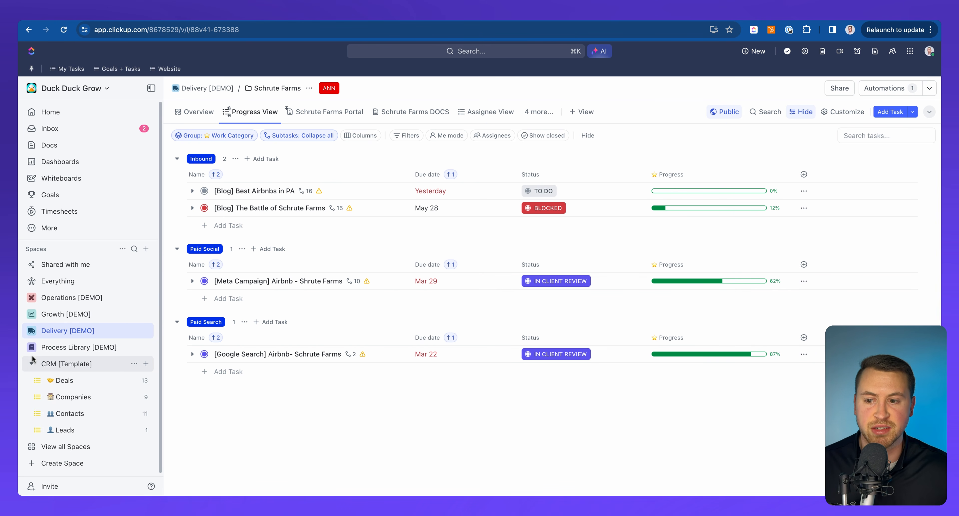
pyautogui.click(37, 365)
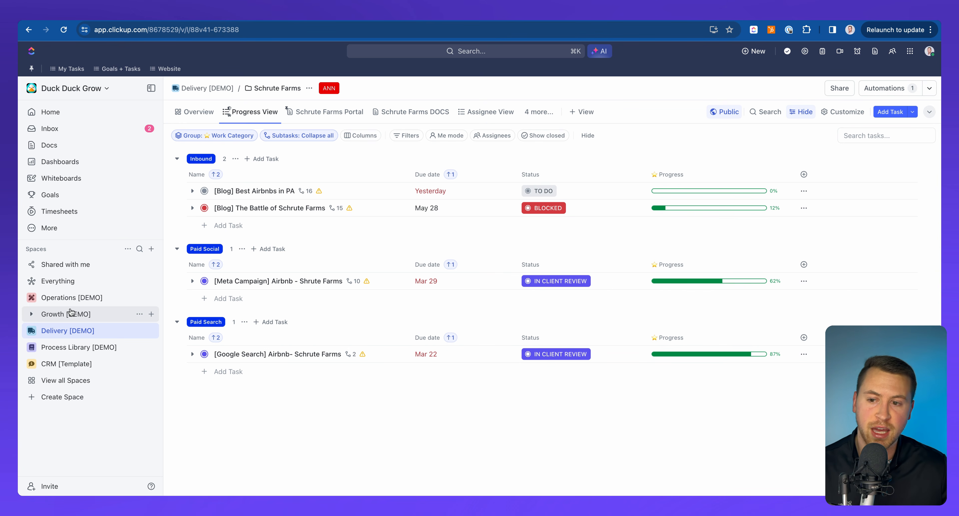
# - Open Everything and start a Status filter on its My Tasks view, searching the filter fields for "sta"
pyautogui.click(67, 279)
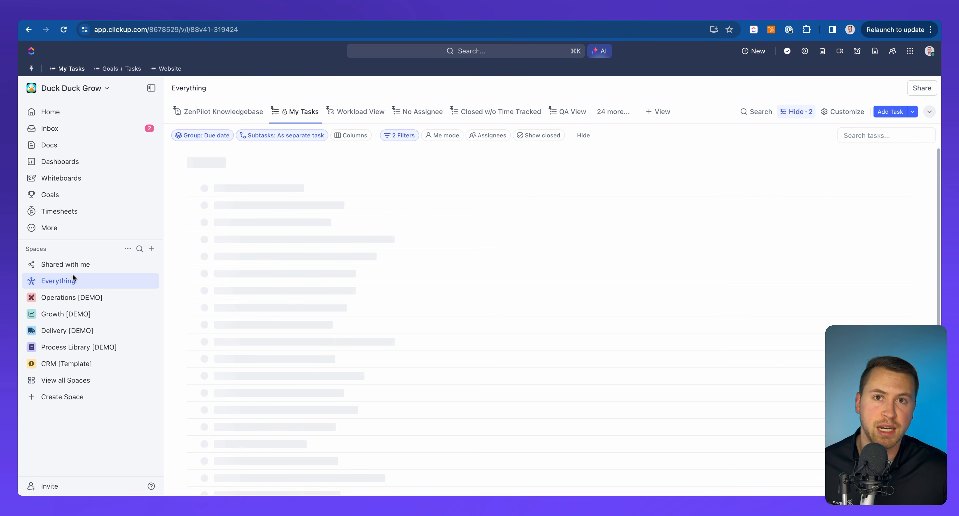
pyautogui.click(403, 136)
pyautogui.click(418, 265)
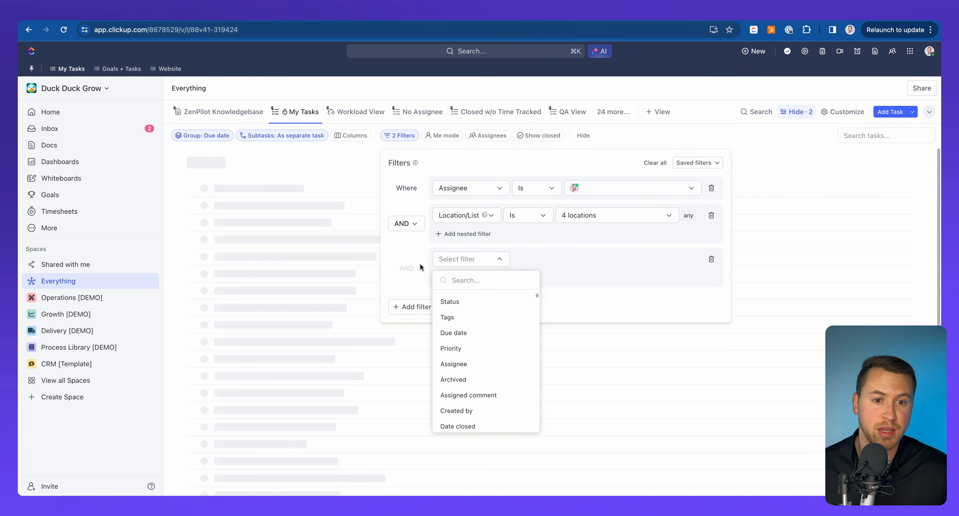
pyautogui.write('sta')
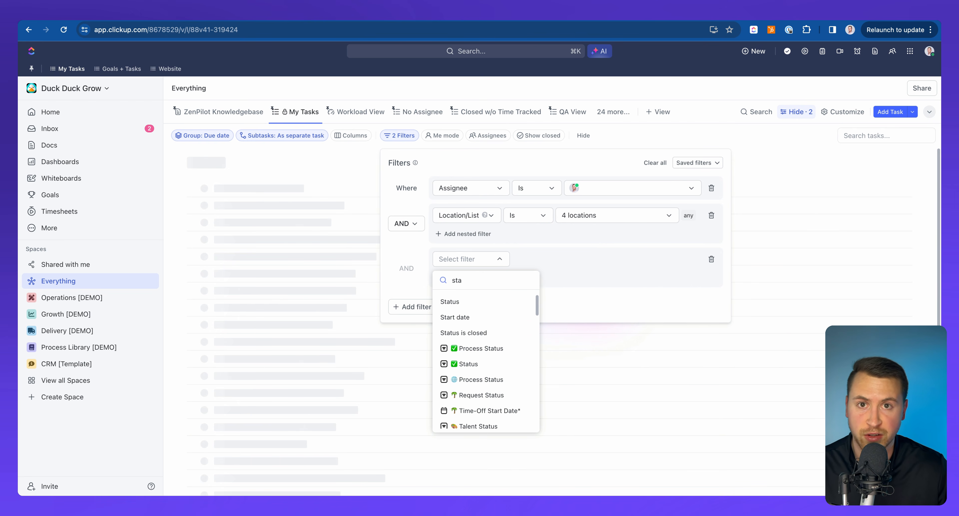
pyautogui.click(489, 297)
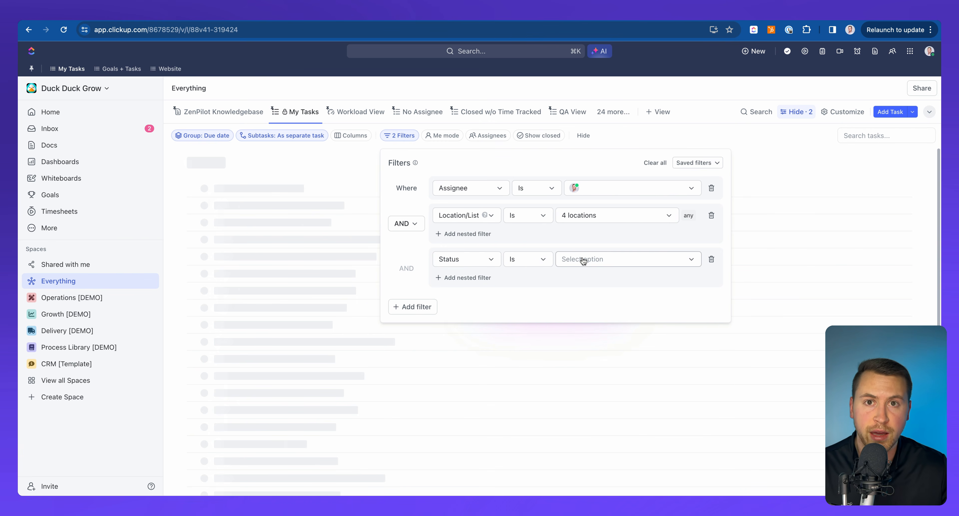
# - Browse the Active and Closed status options for the Status filter, and close the filters without choosing any
pyautogui.click(567, 260)
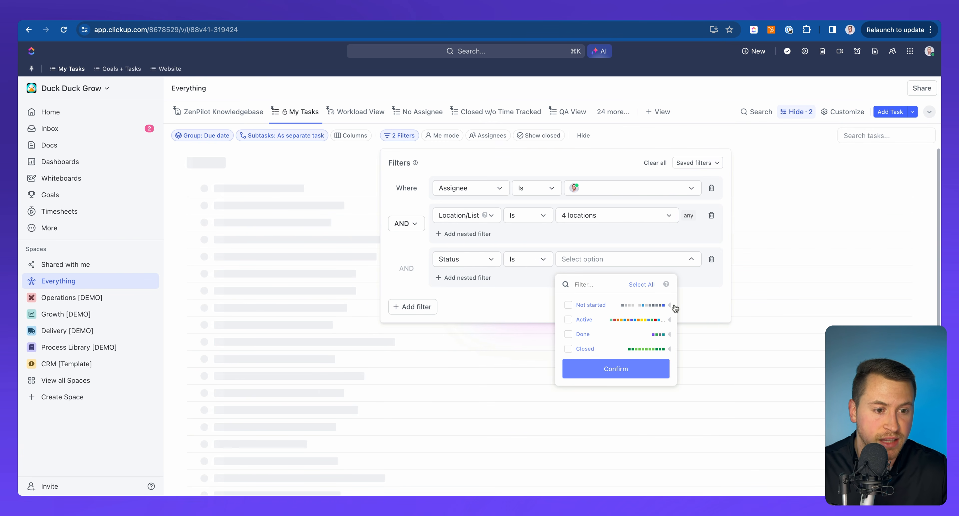
pyautogui.click(669, 321)
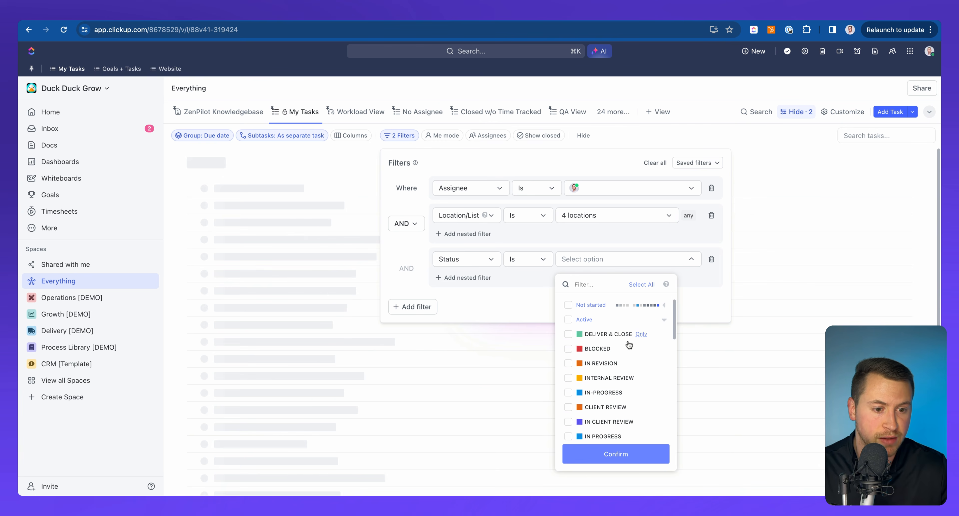
pyautogui.scroll(-5, 622, 339)
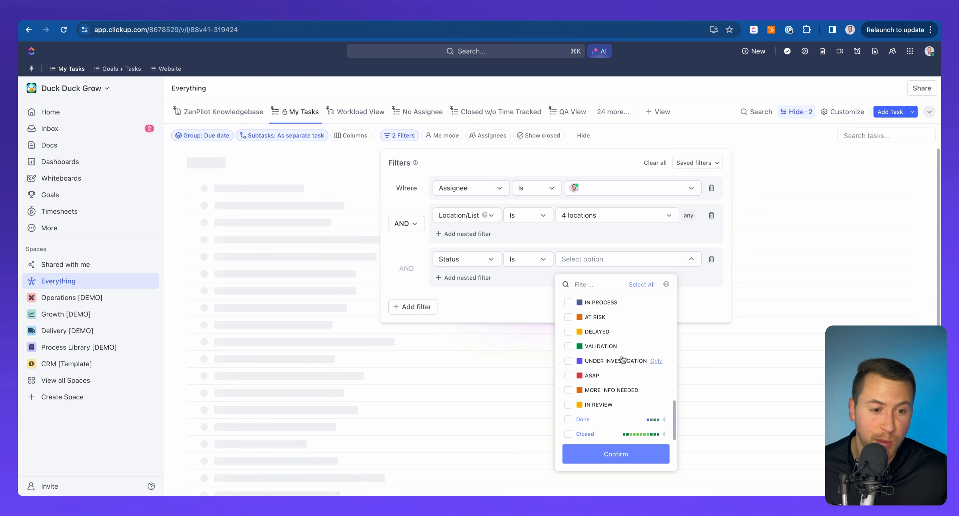
pyautogui.scroll(5, 626, 360)
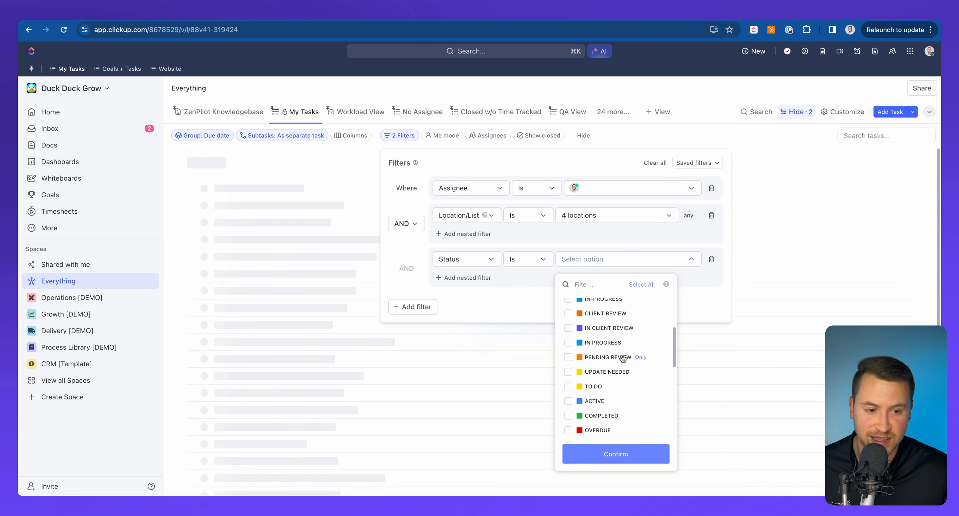
pyautogui.scroll(3, 623, 359)
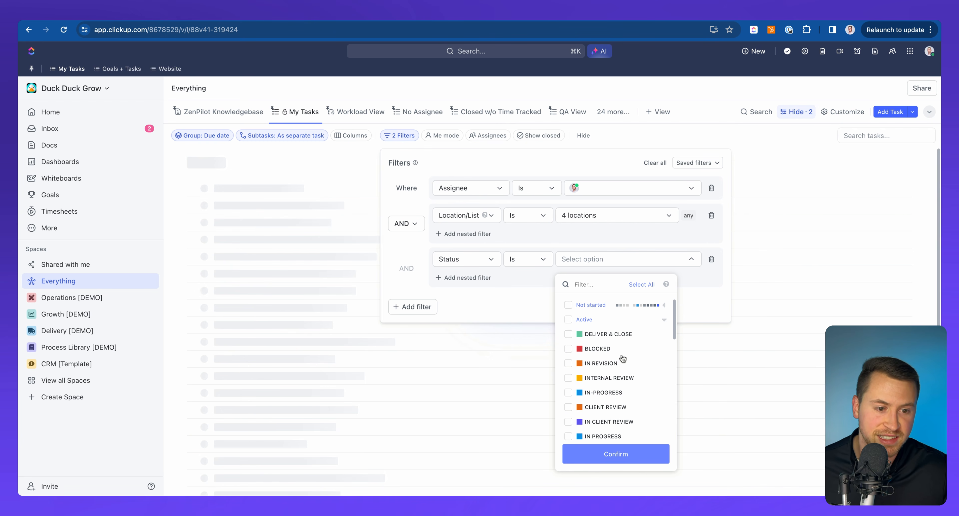
pyautogui.click(664, 320)
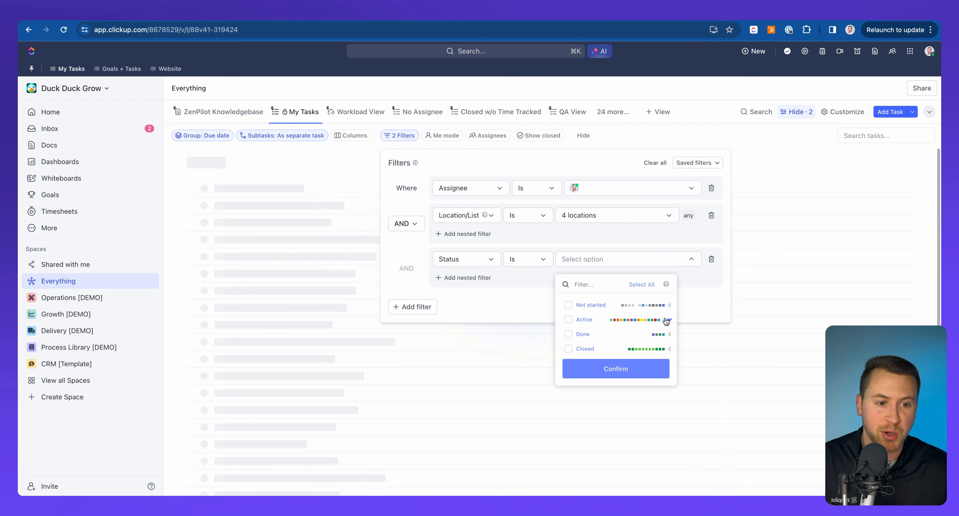
pyautogui.click(670, 349)
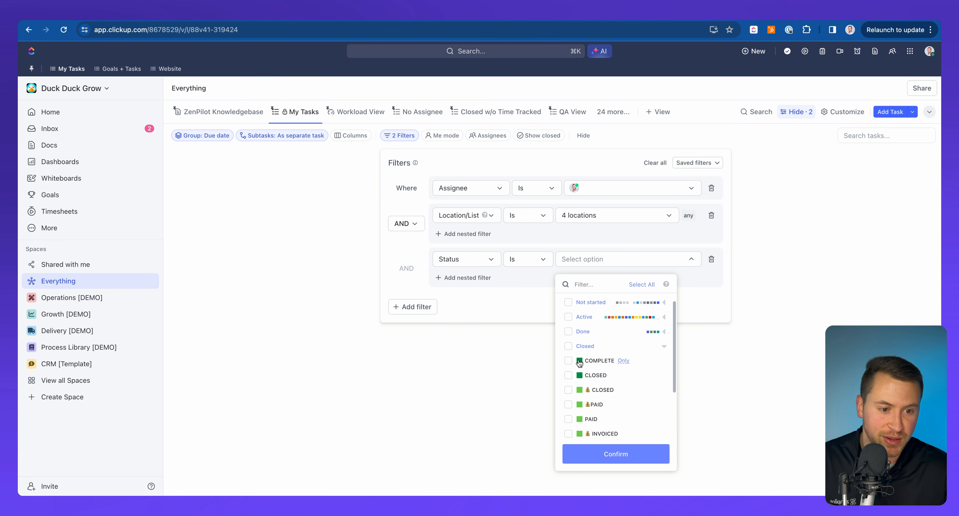
pyautogui.scroll(-2, 579, 363)
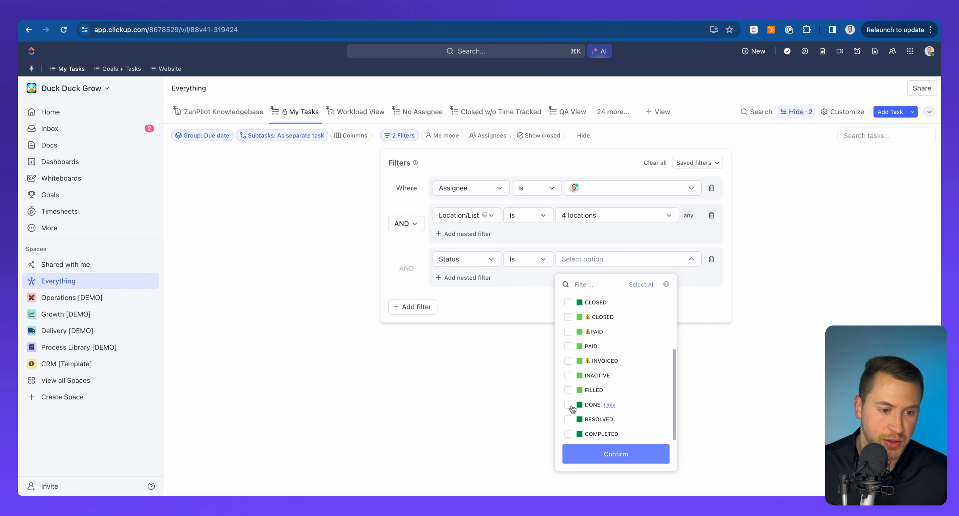
pyautogui.scroll(2, 572, 409)
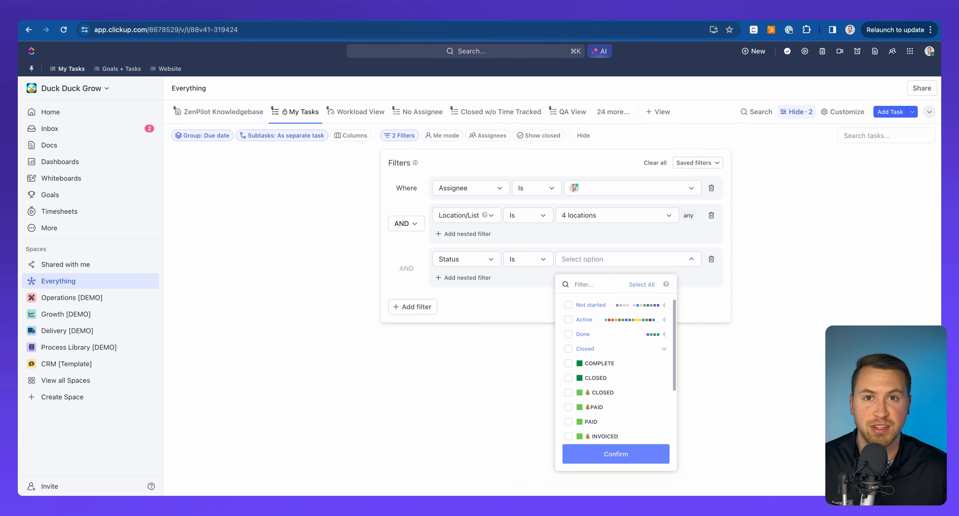
pyautogui.click(482, 382)
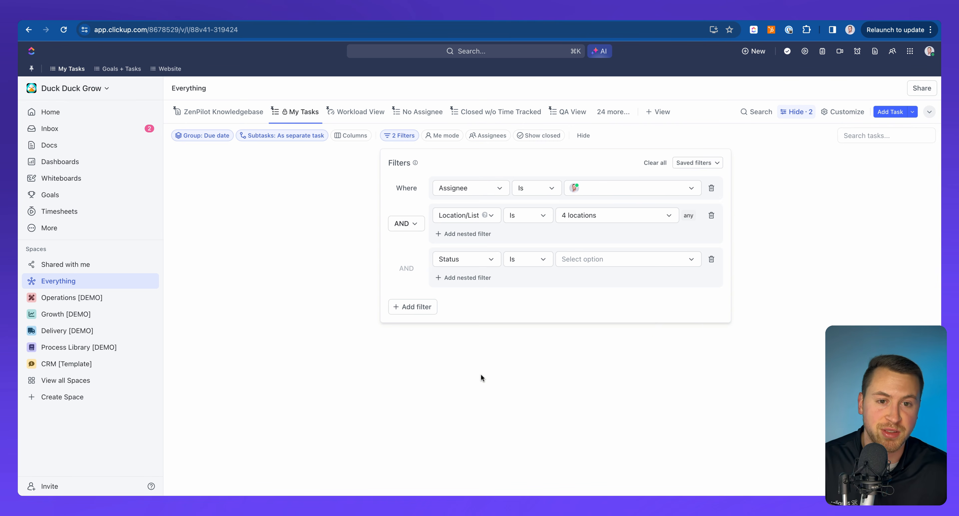
pyautogui.click(356, 312)
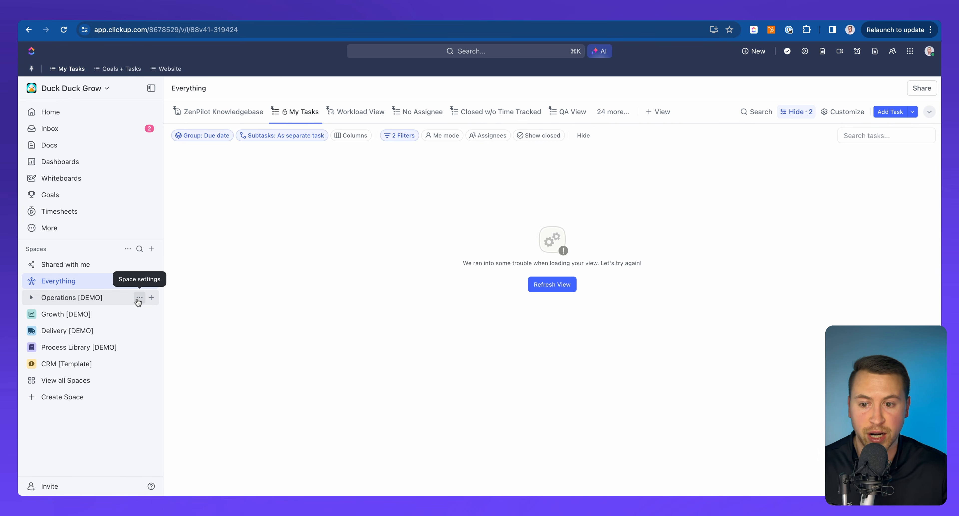
# - Review the Operations [DEMO] space's task statuses and the available status templates, and close the dialog without changes
pyautogui.click(138, 298)
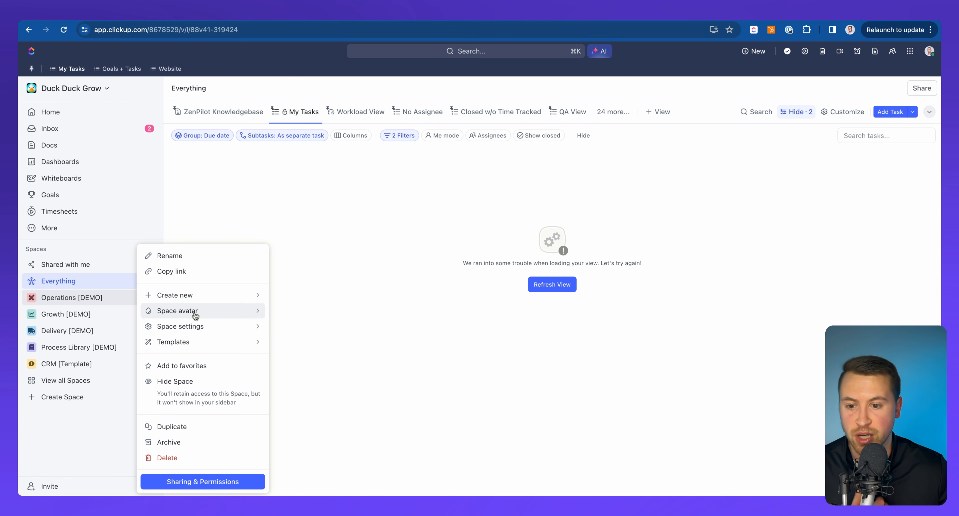
pyautogui.moveTo(205, 328)
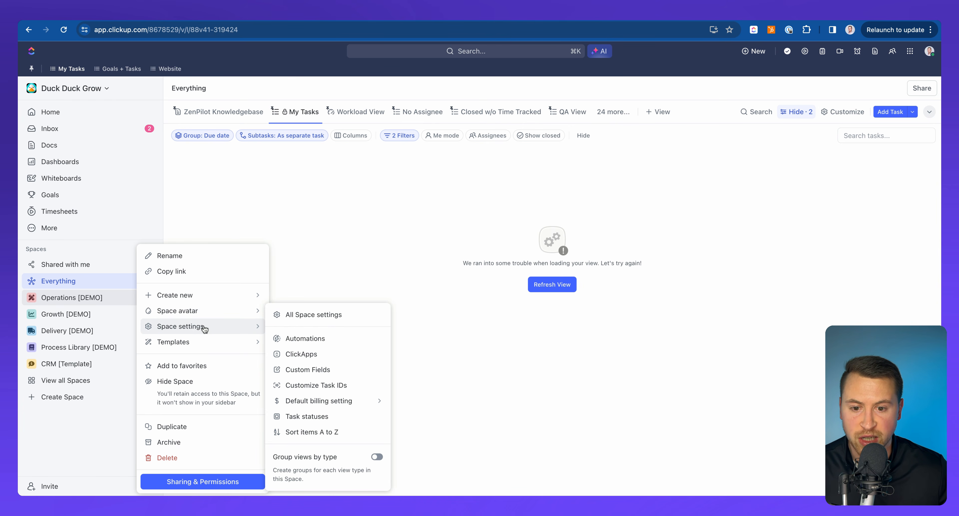
pyautogui.click(336, 417)
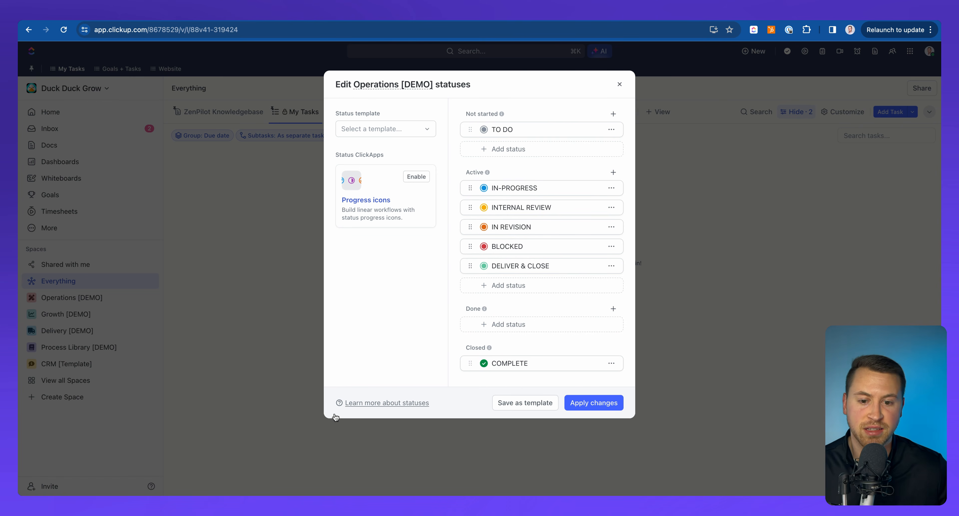
pyautogui.click(415, 129)
pyautogui.scroll(-2, 398, 260)
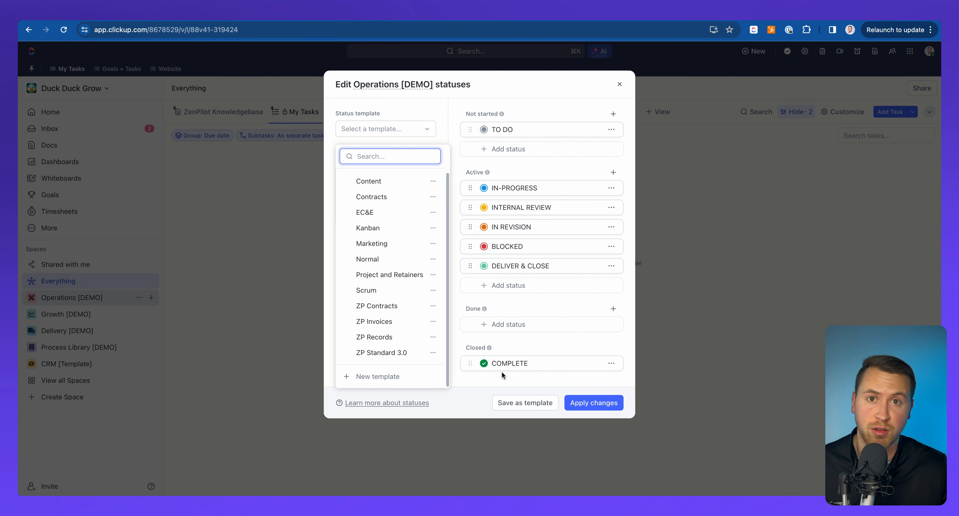
pyautogui.click(620, 86)
pyautogui.click(620, 86)
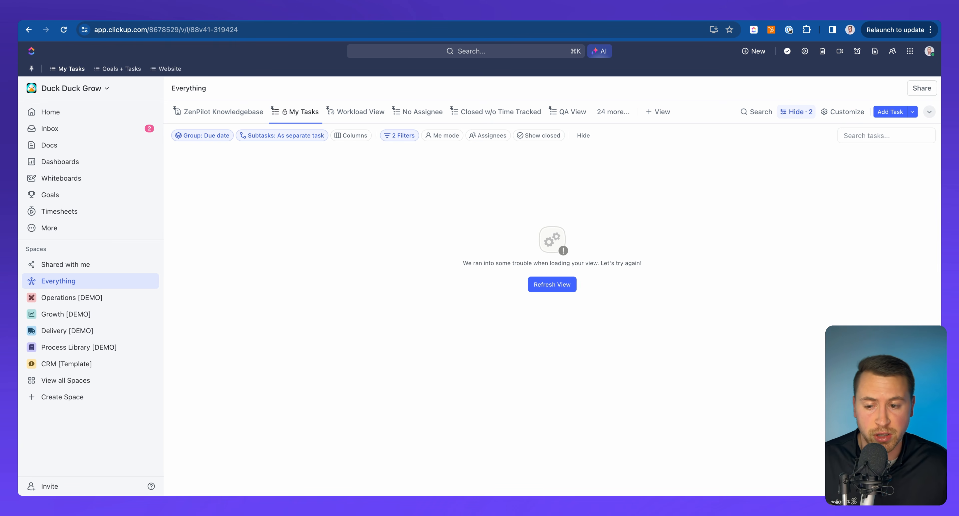
# - Open the Inbound list among the Process Library's delivery task templates, and examine the Blog template's subtasks, roles and time estimates
pyautogui.click(31, 346)
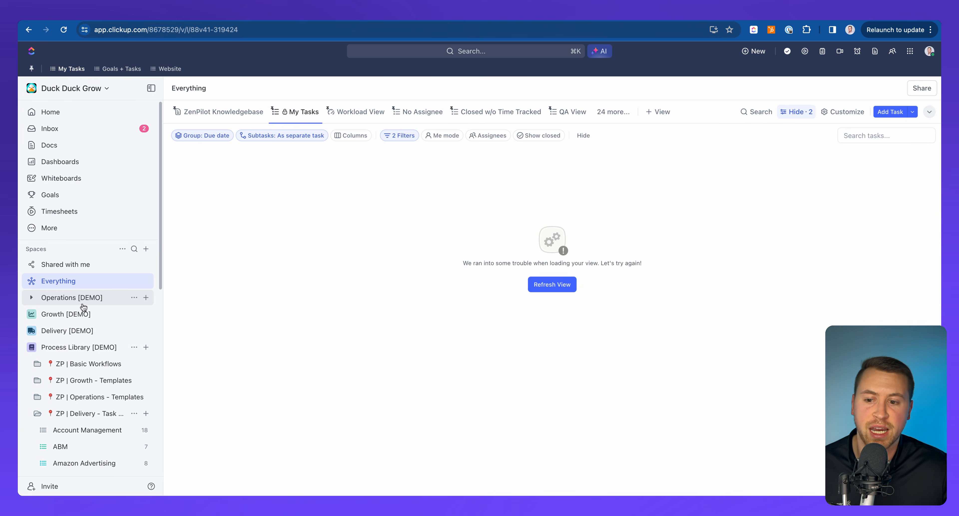
pyautogui.scroll(-1, 84, 309)
pyautogui.scroll(-3, 84, 308)
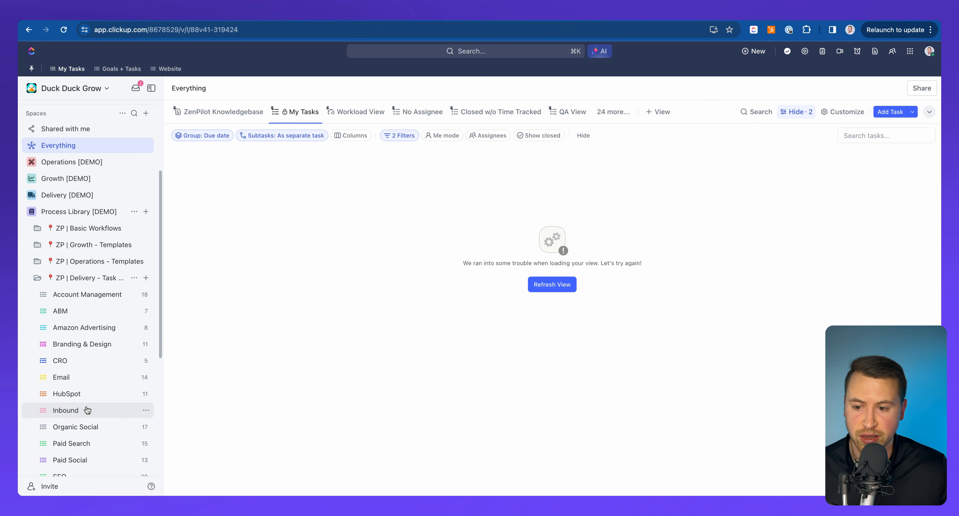
pyautogui.click(112, 409)
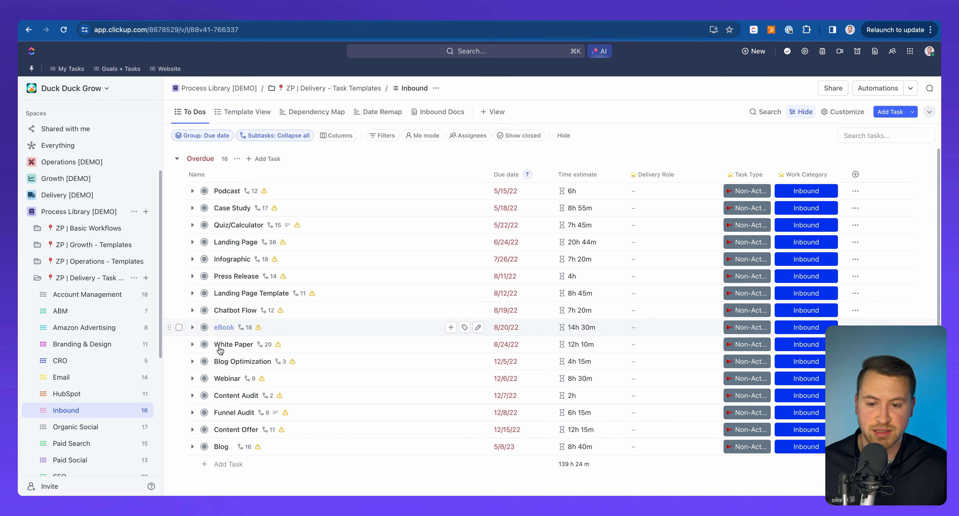
pyautogui.click(192, 446)
pyautogui.scroll(-3, 253, 438)
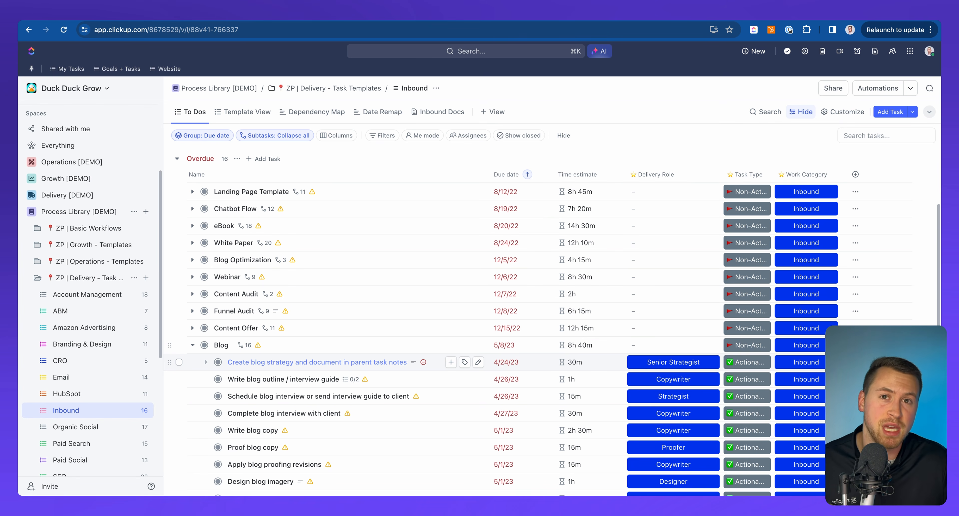
pyautogui.scroll(-3, 302, 364)
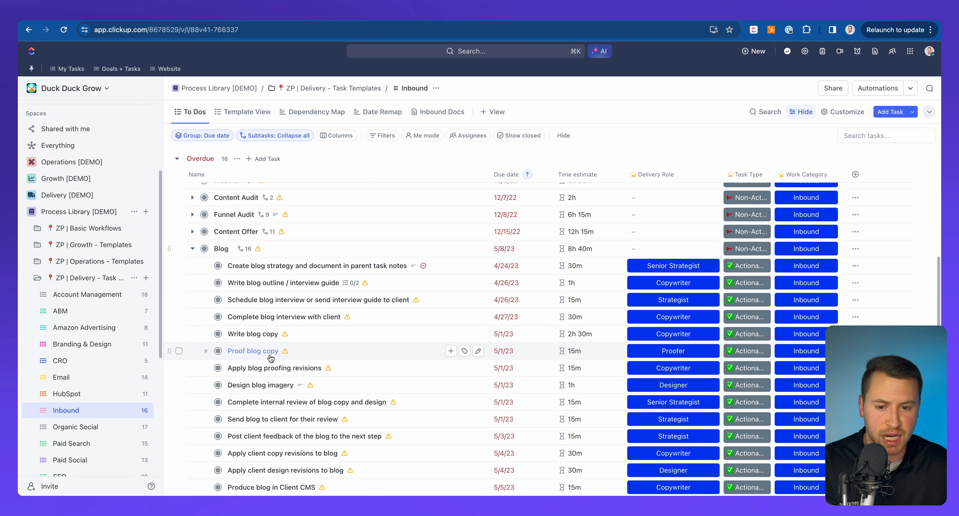
pyautogui.scroll(-1, 271, 367)
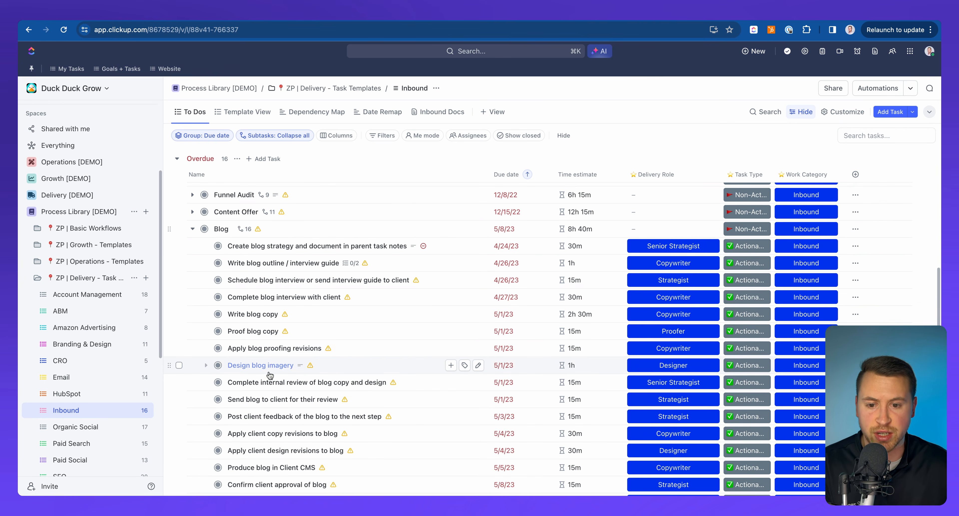
pyautogui.scroll(-1, 270, 370)
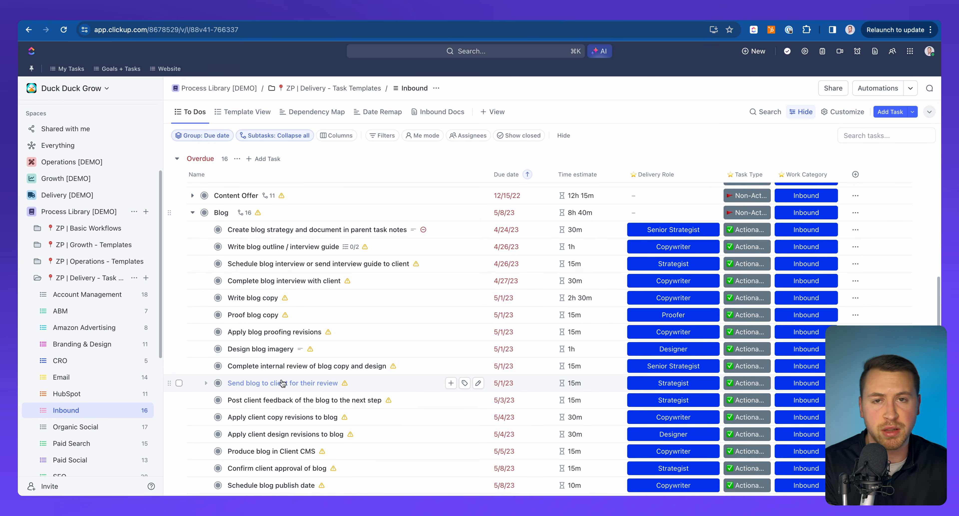
pyautogui.scroll(-1, 282, 380)
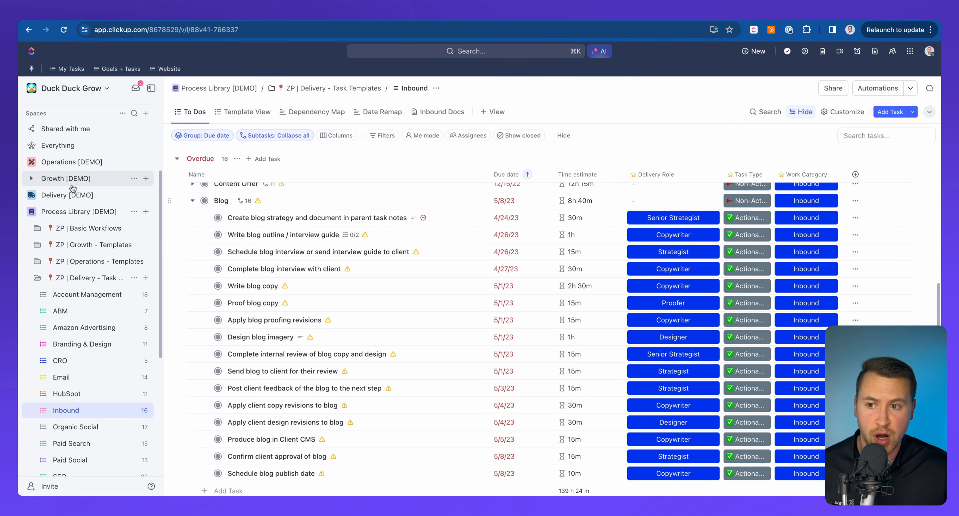
# - Open the Schrute Farms folder's Progress View in Delivery [DEMO] and expand the subtasks of "[Blog] The Battle of Schrute Farms"
pyautogui.click(32, 194)
pyautogui.click(76, 227)
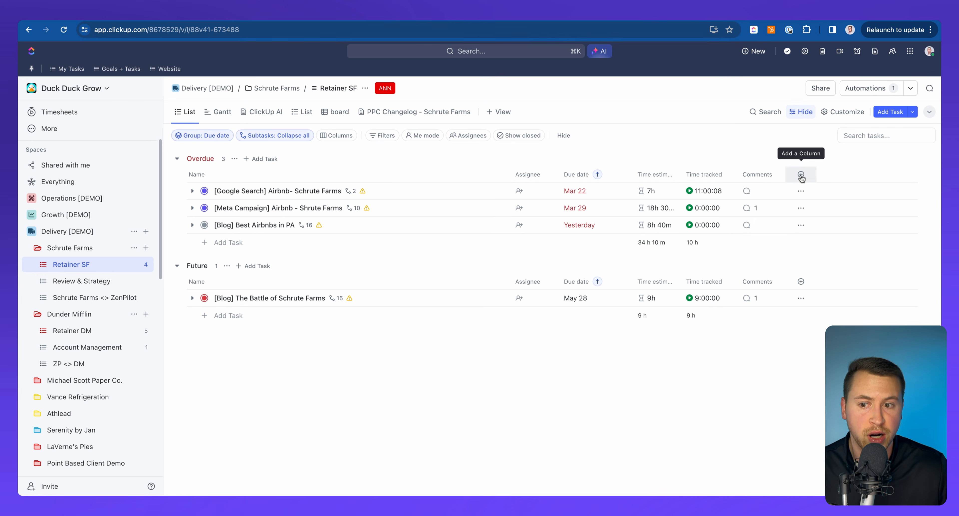
pyautogui.click(76, 248)
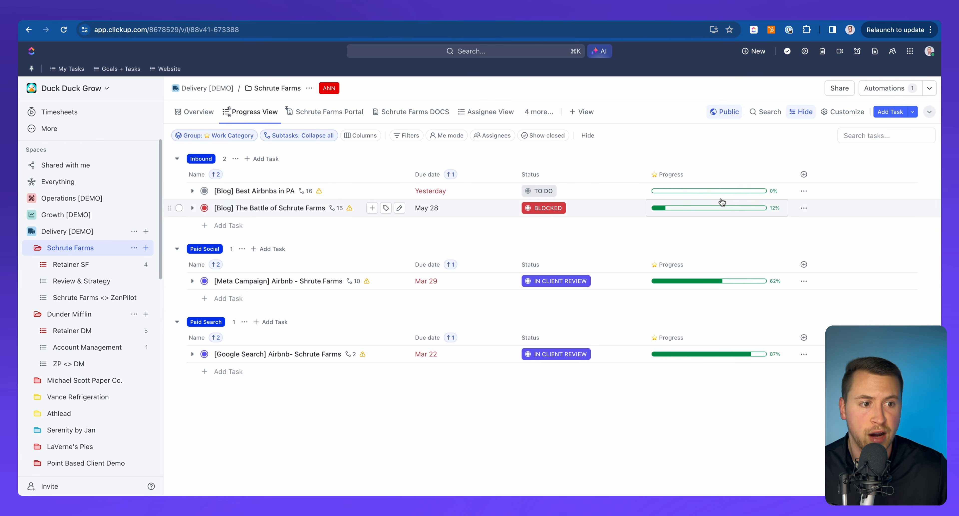
pyautogui.click(192, 209)
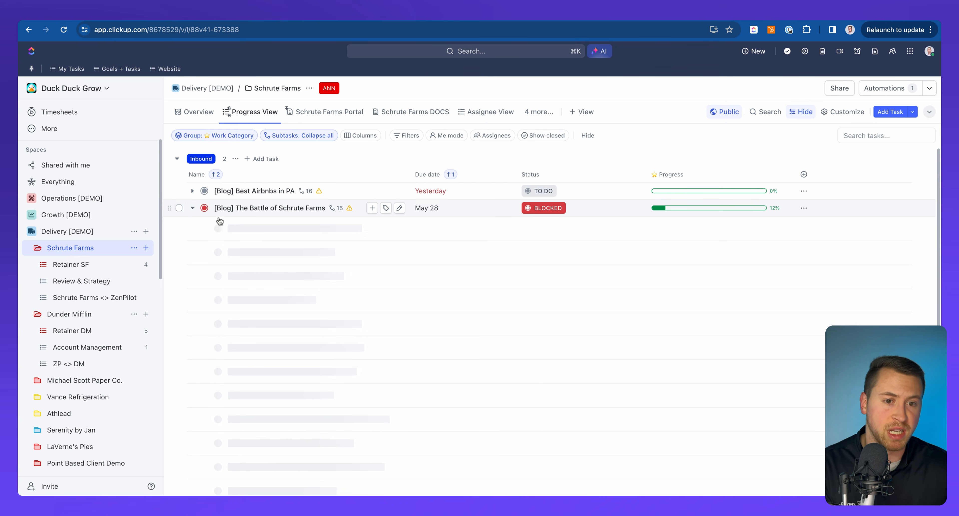
# - Examine the subtasks inside the "[Blog] The Battle of Schrute Farms" task, including the closed ones, and close the task
pyautogui.click(244, 212)
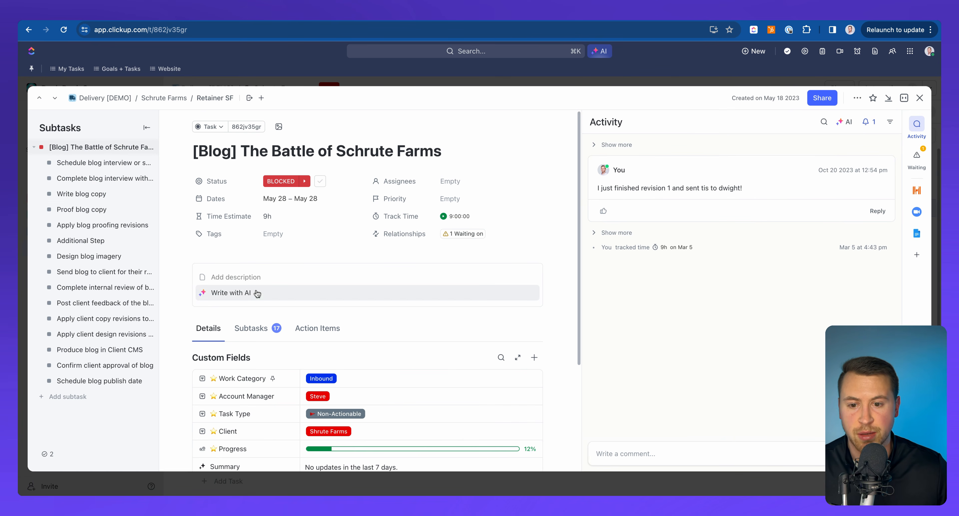
pyautogui.scroll(-2, 255, 297)
pyautogui.click(250, 240)
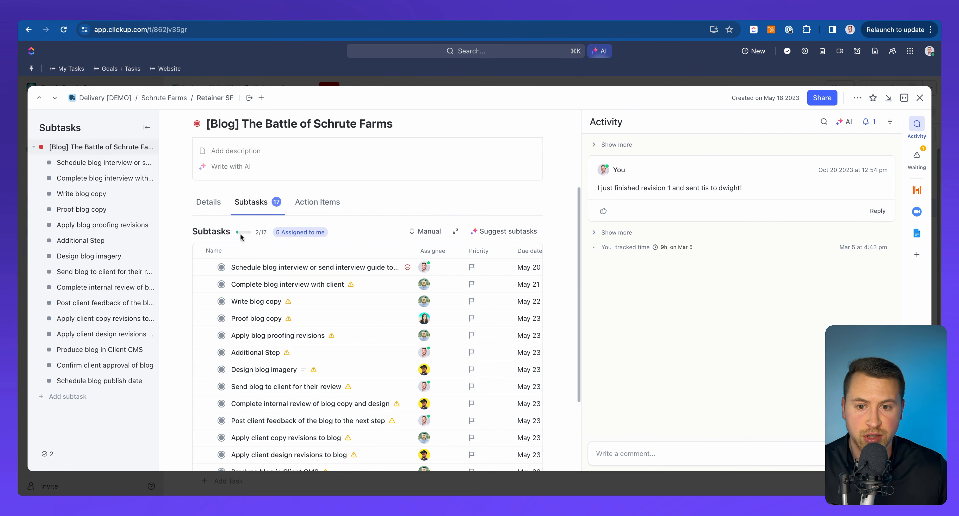
pyautogui.scroll(-3, 268, 298)
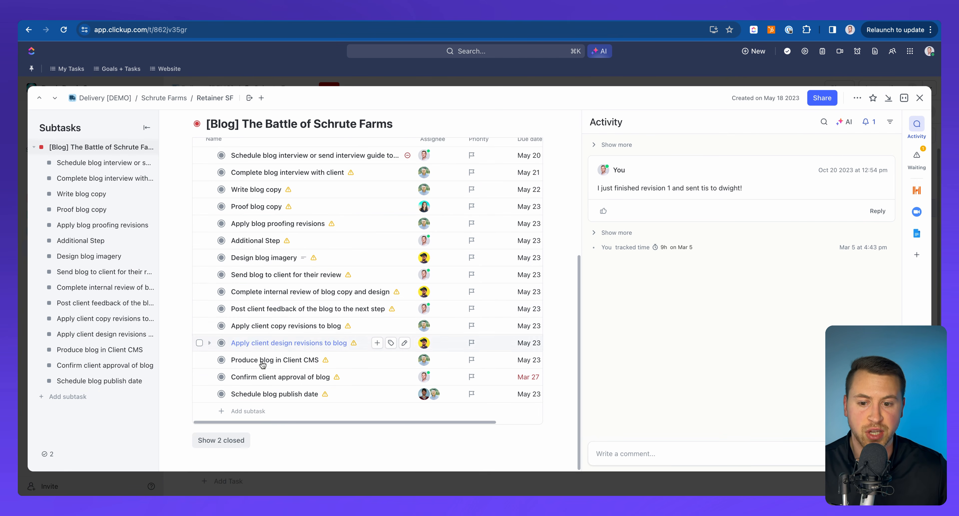
pyautogui.click(239, 440)
pyautogui.scroll(4, 336, 242)
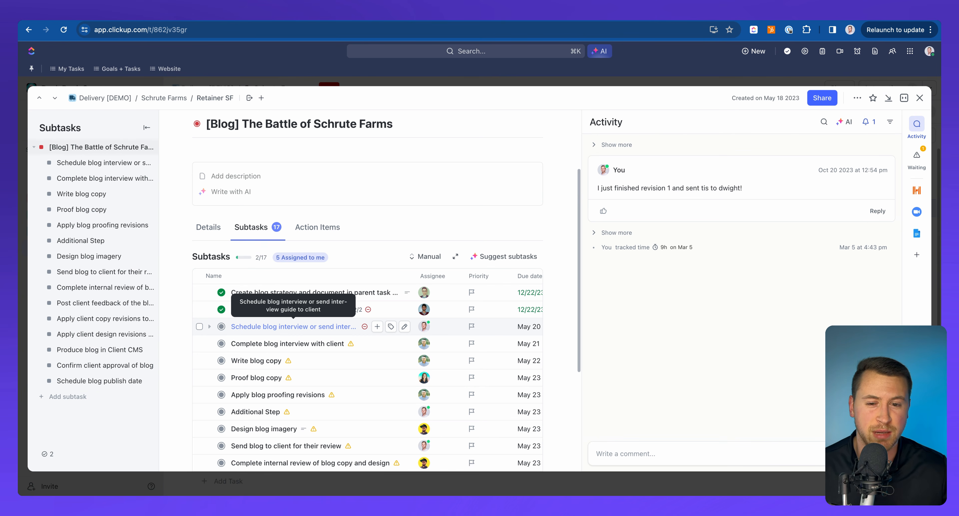
pyautogui.click(927, 99)
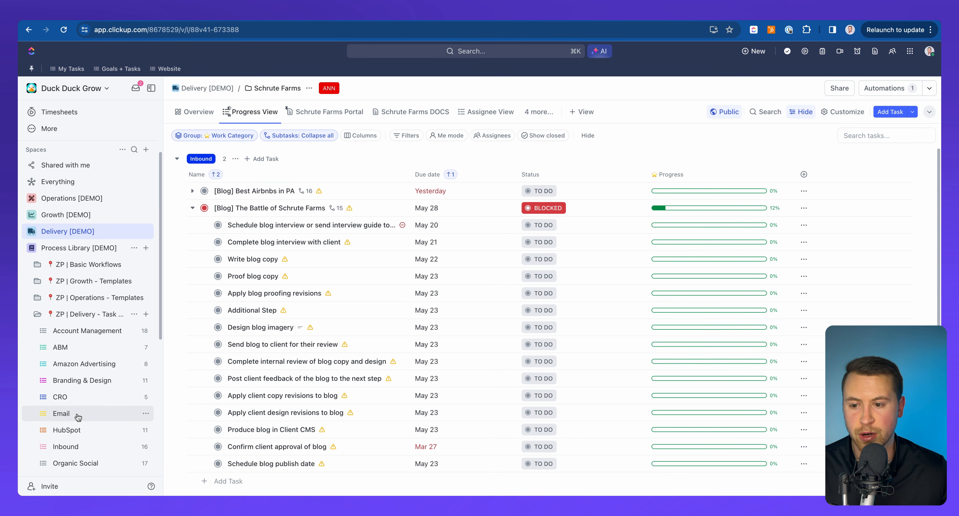
# - Expand the Podcast template in the Inbound list, and review the Blog template's chain of dependencies in the Dependency Map
pyautogui.click(76, 446)
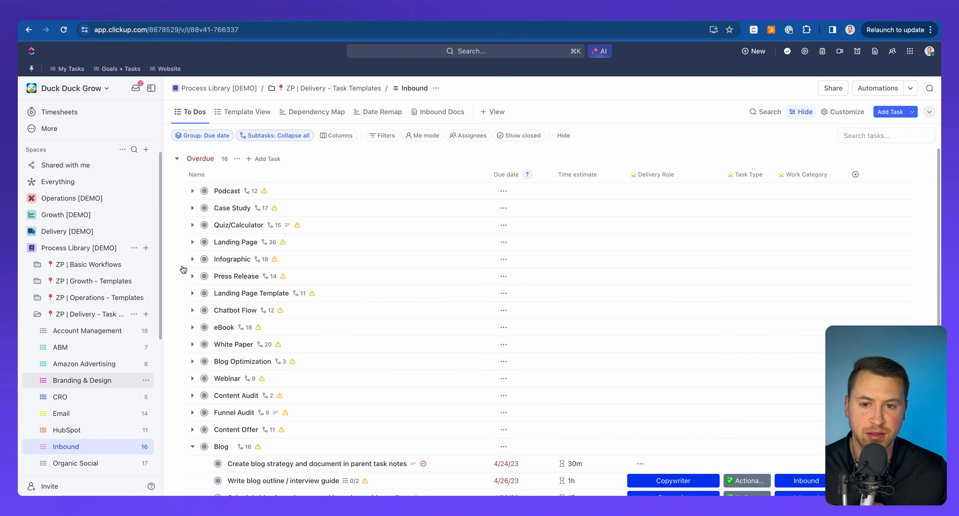
pyautogui.click(193, 191)
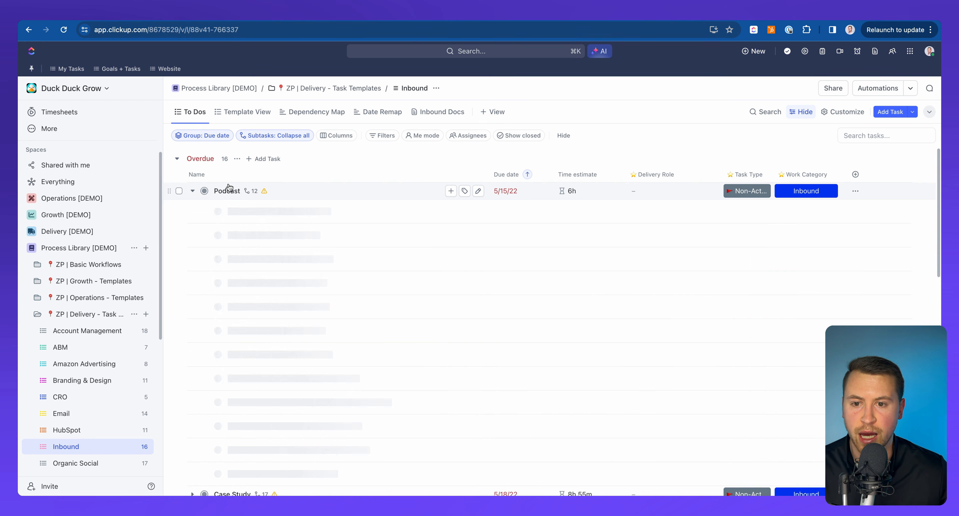
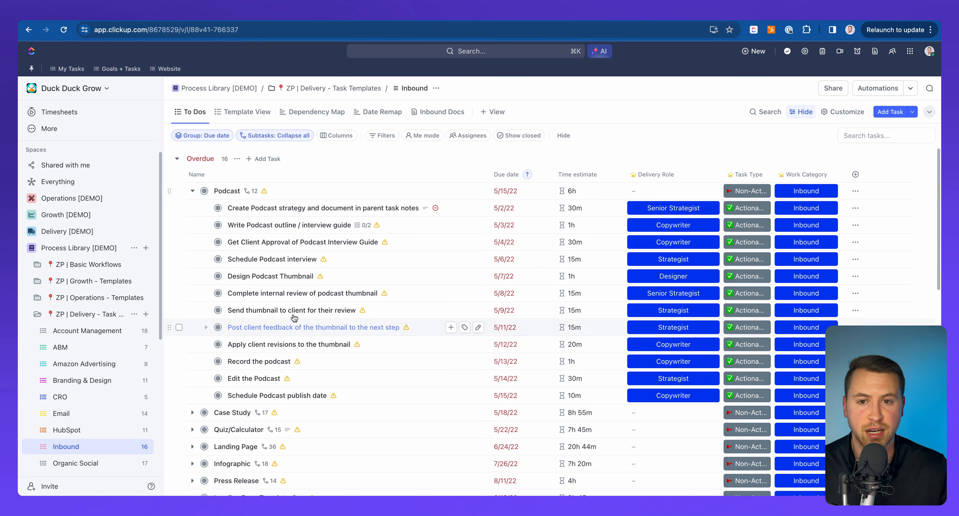
pyautogui.click(318, 113)
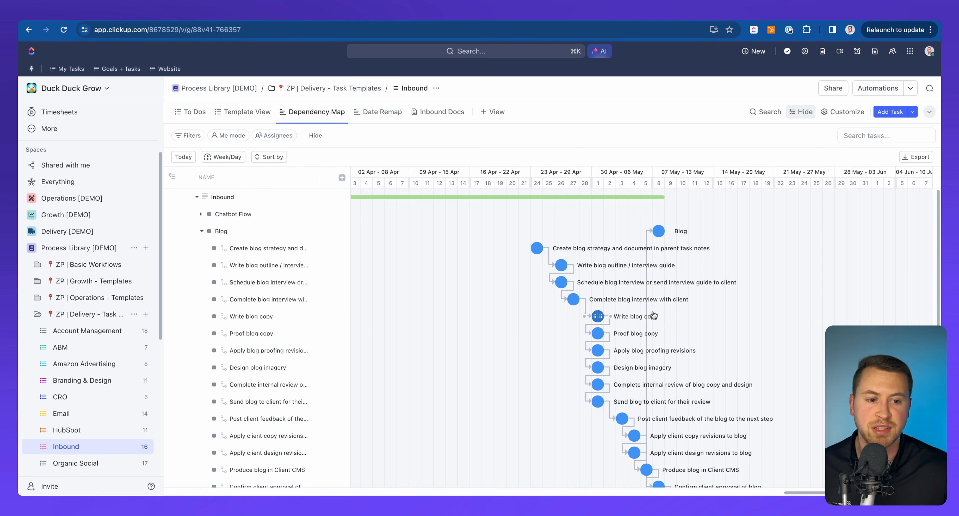
pyautogui.scroll(-3, 655, 316)
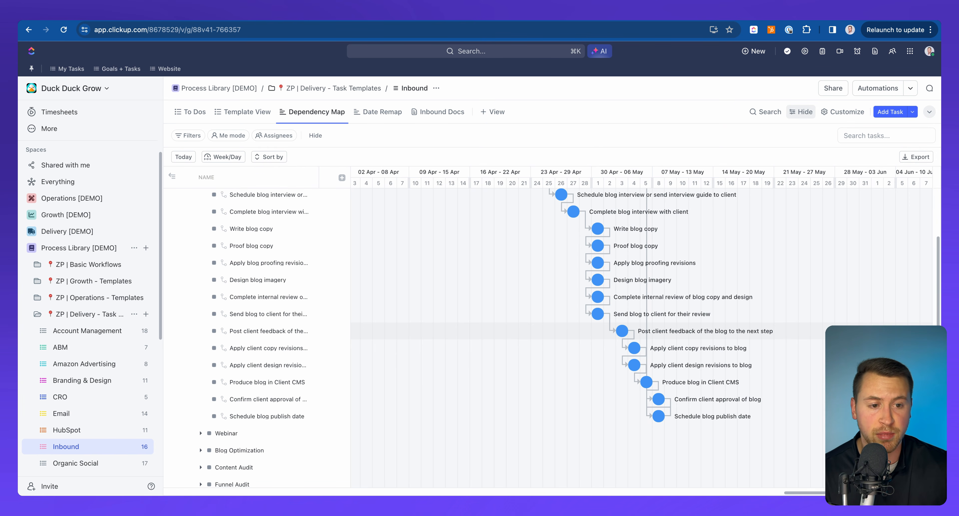
pyautogui.scroll(3, 685, 322)
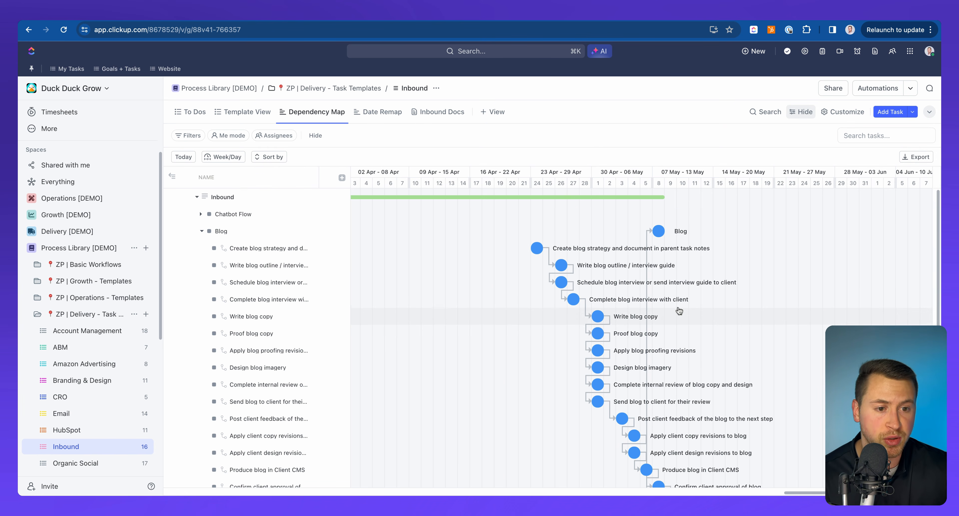
# - Remove the dependency between the Blog's "Create blog strategy" and "Write blog outline" subtasks, and link the two again
pyautogui.click(549, 262)
pyautogui.click(451, 300)
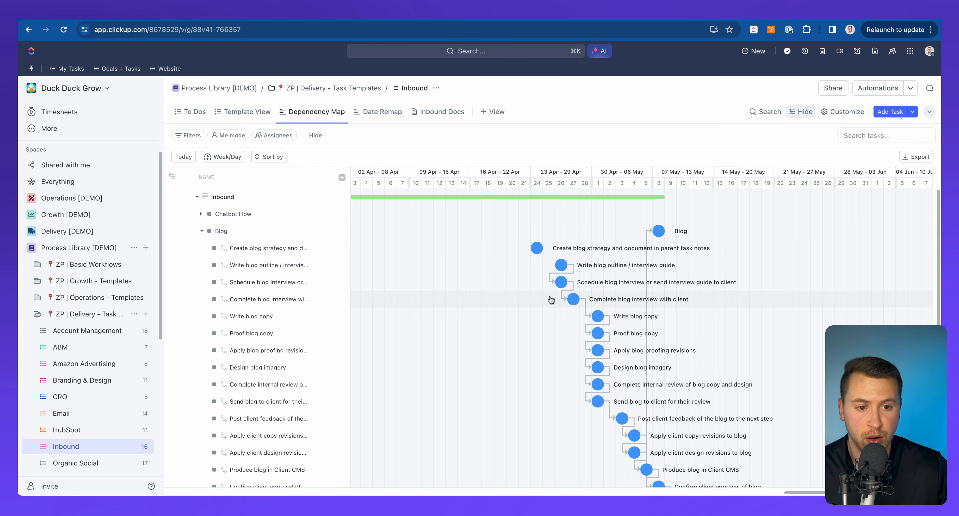
pyautogui.moveTo(545, 247)
pyautogui.mouseDown()
pyautogui.moveTo(595, 279)
pyautogui.moveTo(548, 263)
pyautogui.mouseUp()
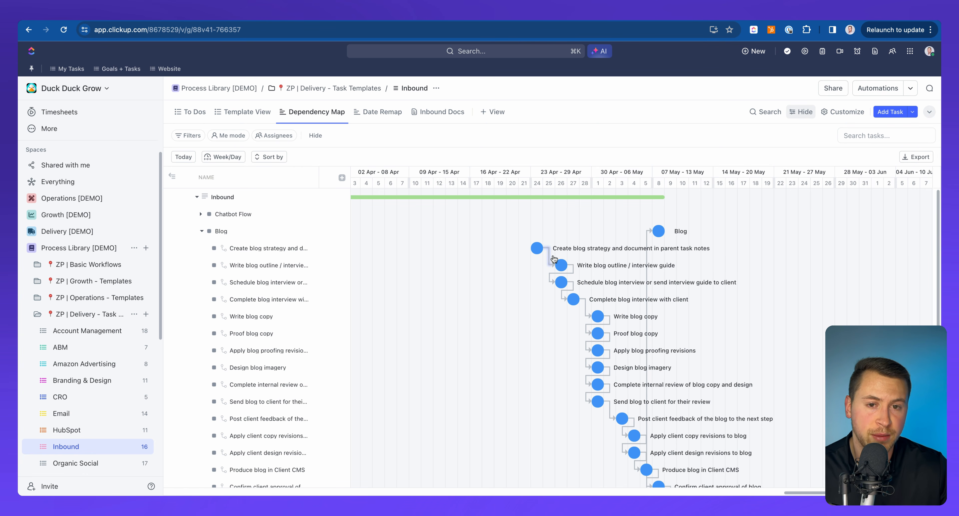
# - Check the Dependency Map's Gantt options, including weekend skipping and rescheduling of dependencies, and close them without changes
pyautogui.click(844, 113)
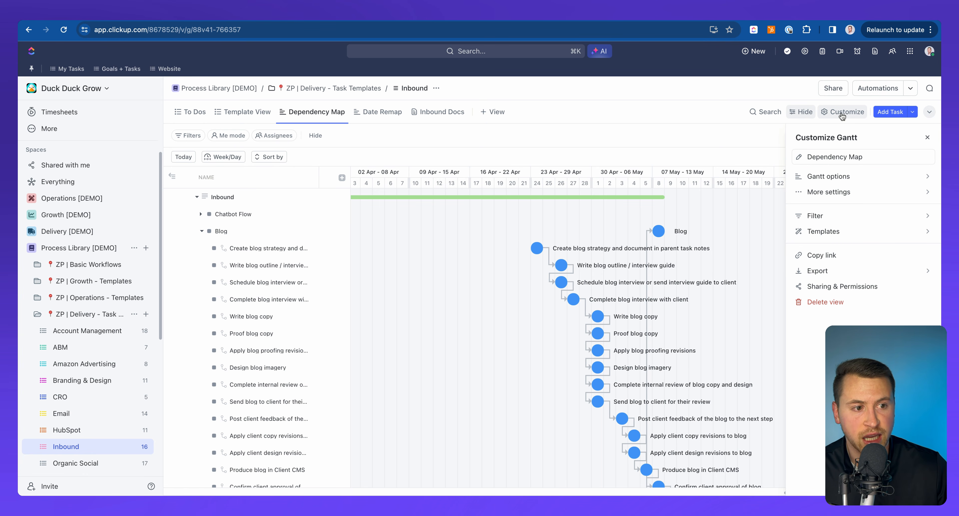
pyautogui.click(858, 176)
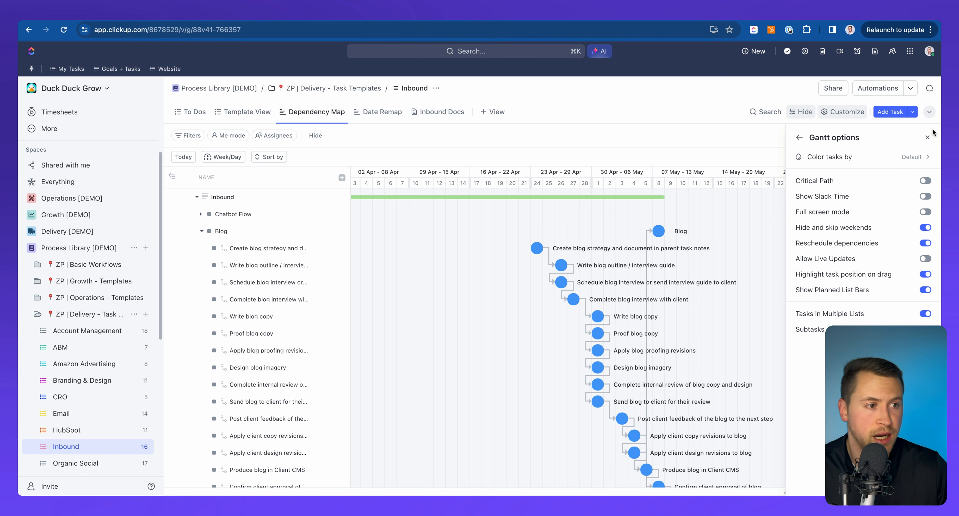
pyautogui.click(928, 138)
# - Reschedule "Post client feedback of the blog to the next step" to 4 May on the Dependency Map, and return to the To Dos view
pyautogui.scroll(-3, 670, 201)
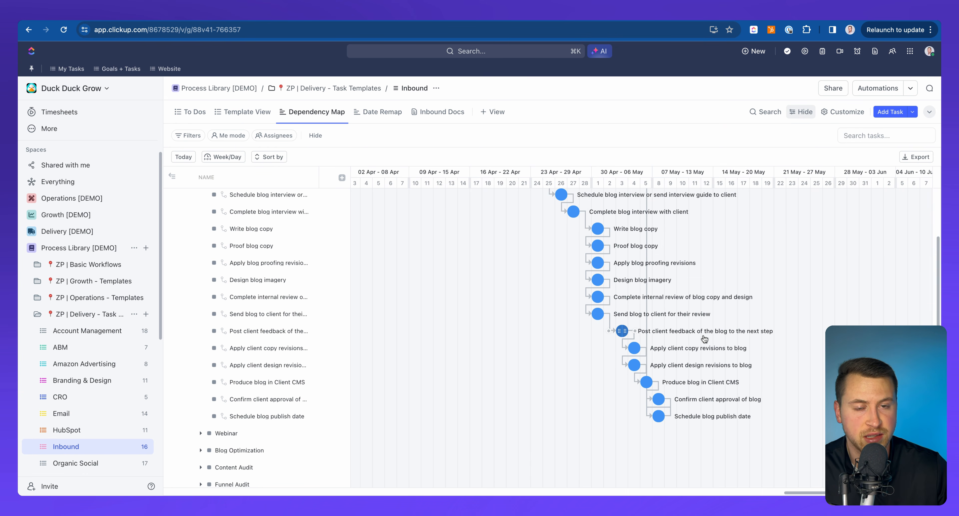
pyautogui.moveTo(663, 335); pyautogui.dragTo(634, 331)
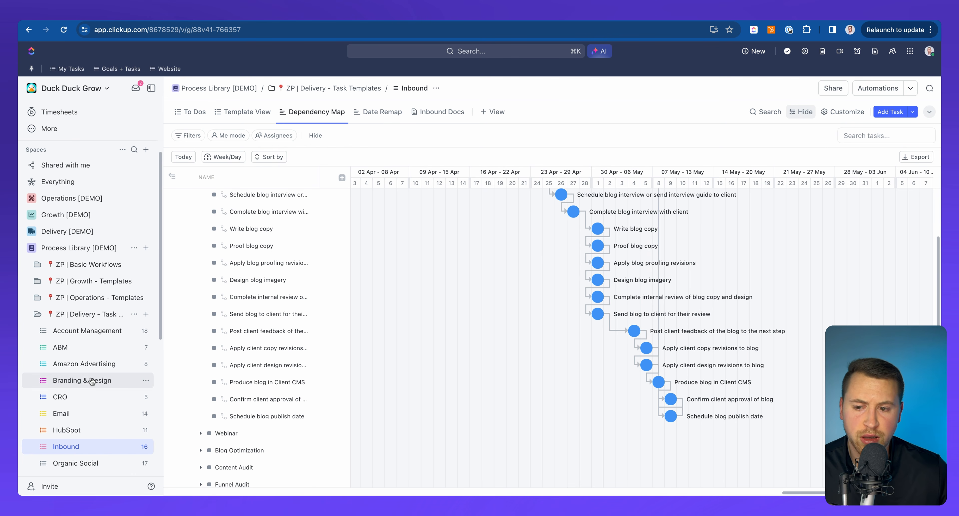
pyautogui.click(192, 112)
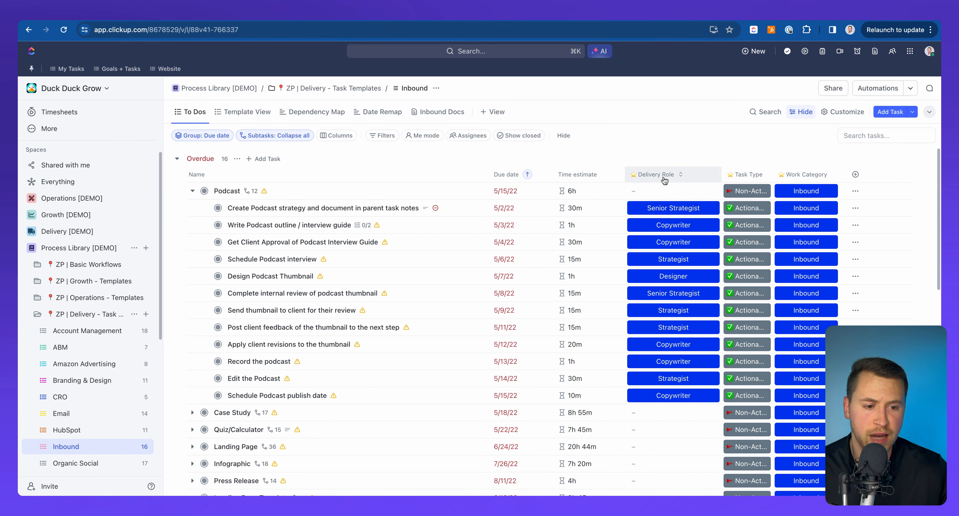
pyautogui.moveTo(663, 179)
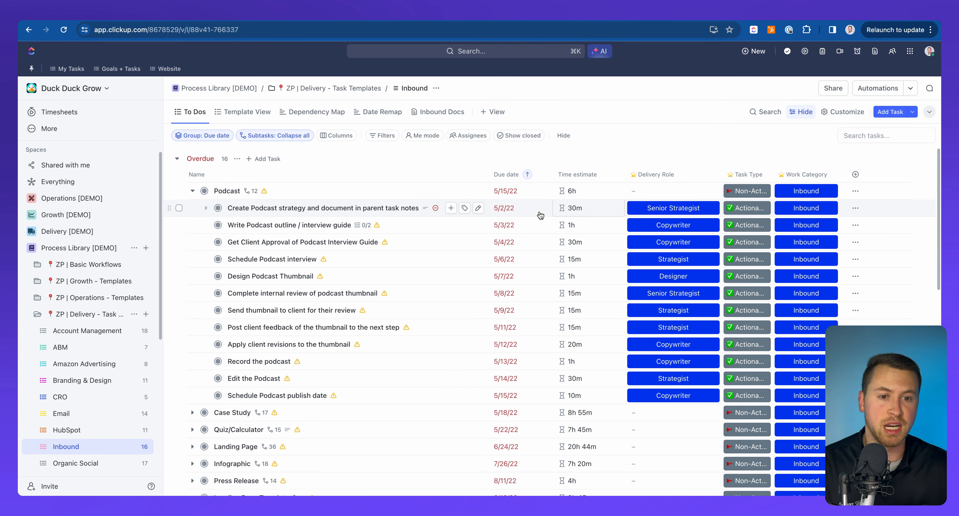
# - Look through the role options in the Delivery Role field's settings and close them without changes
pyautogui.click(660, 177)
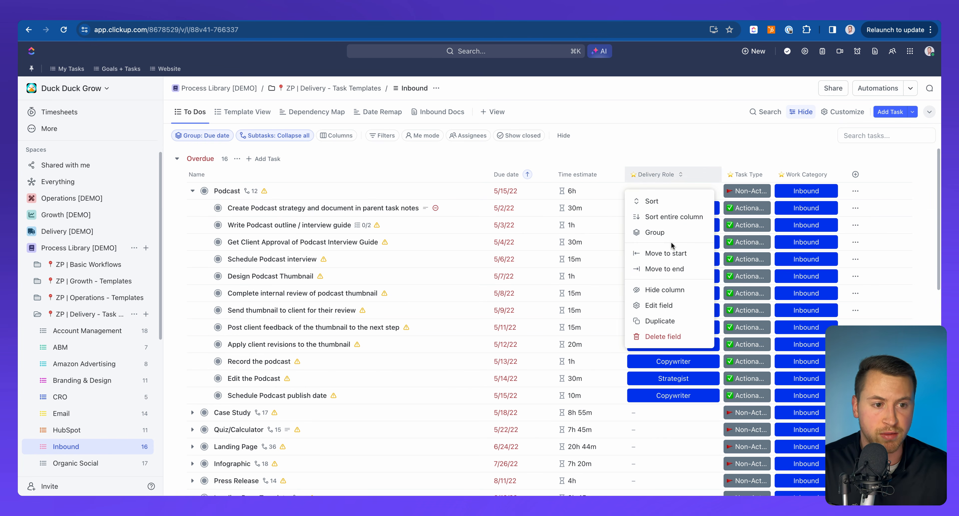
pyautogui.click(676, 304)
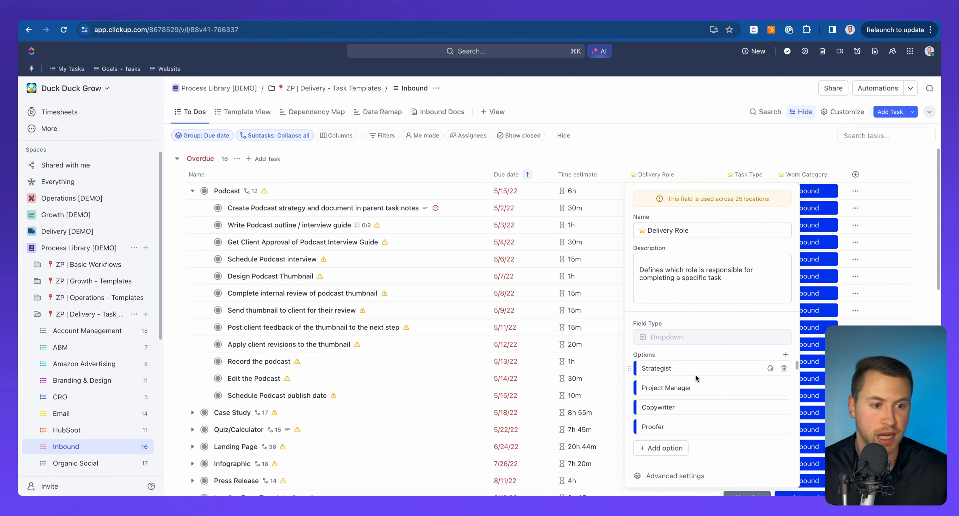
pyautogui.scroll(-1, 701, 367)
pyautogui.scroll(-4, 719, 389)
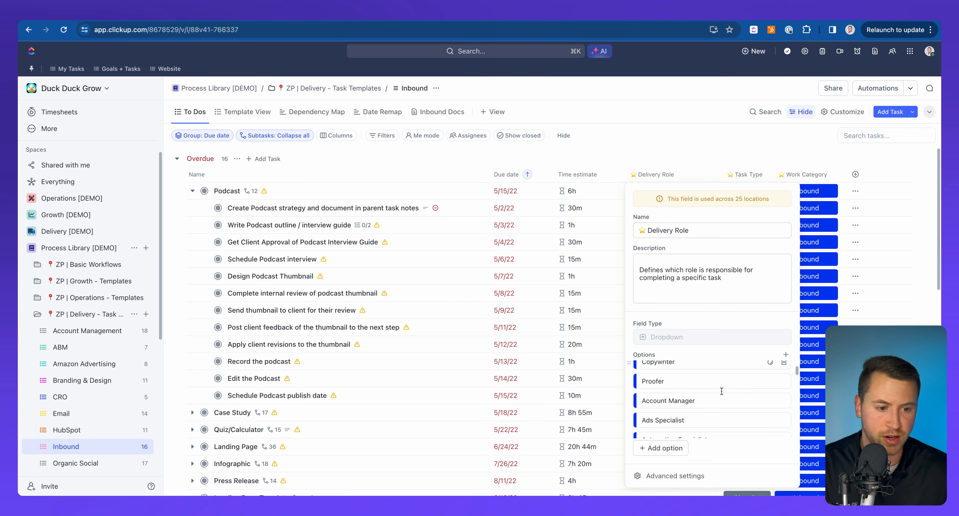
pyautogui.click(614, 147)
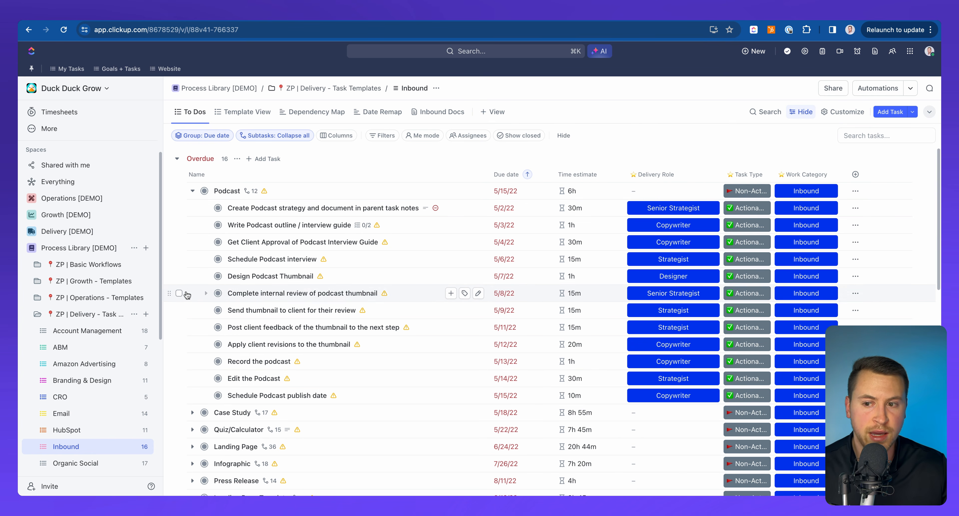
# - Open the Schrute Farms folder in the Delivery [DEMO] space and show its Assignee View
pyautogui.click(32, 248)
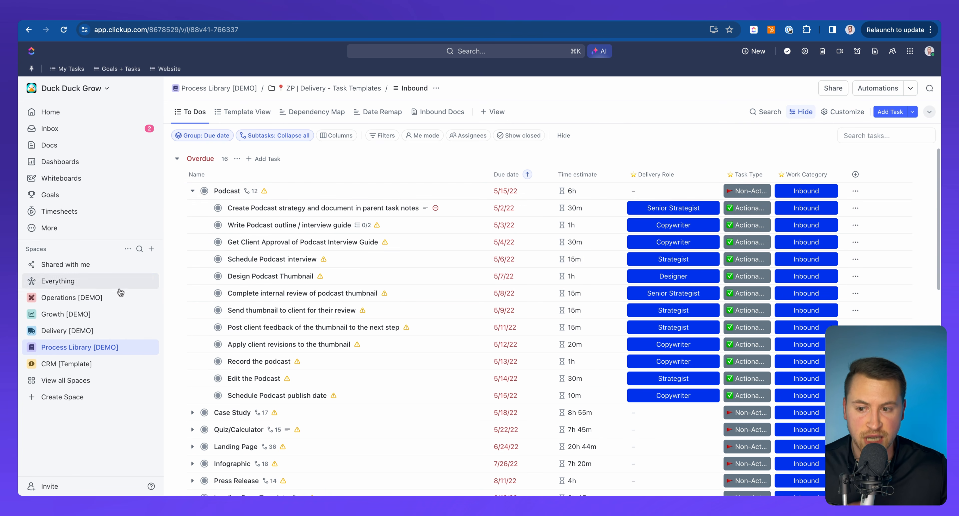
pyautogui.click(32, 330)
pyautogui.scroll(-1, 80, 298)
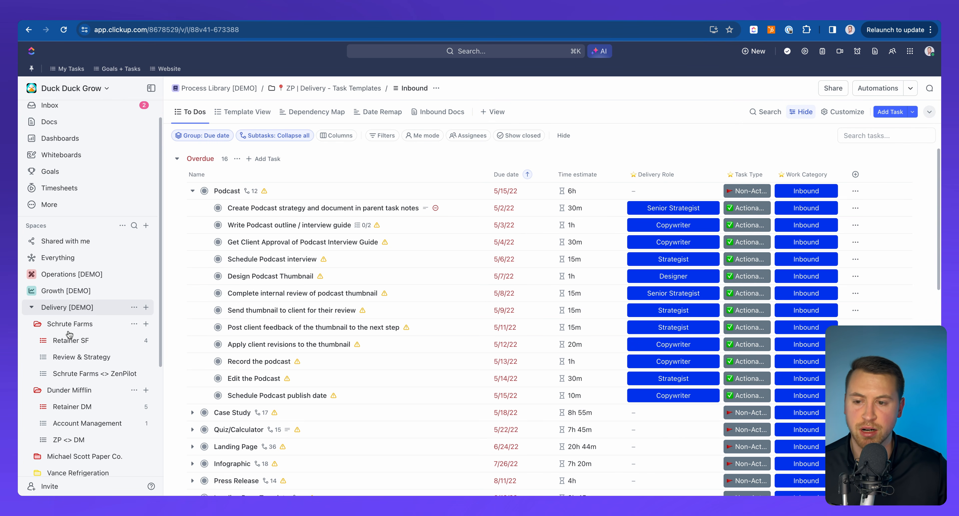
pyautogui.click(70, 324)
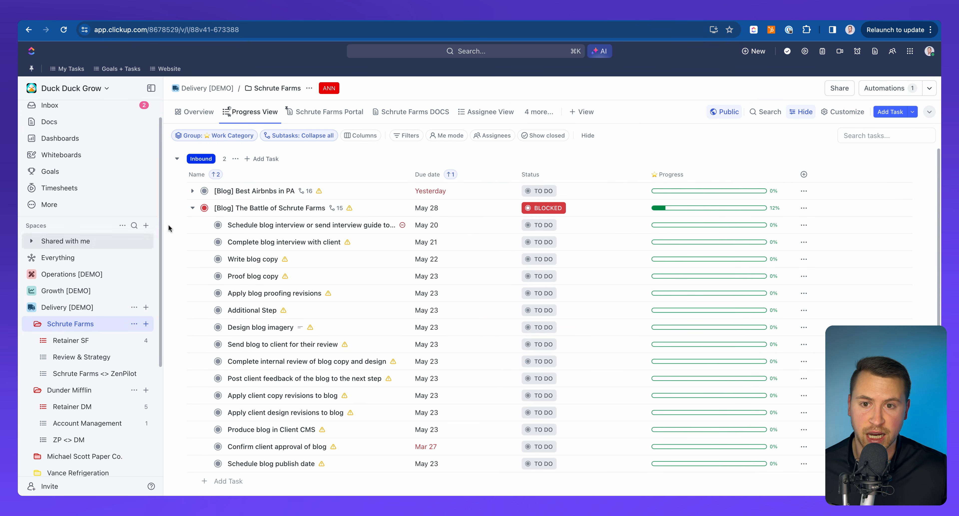
pyautogui.click(491, 114)
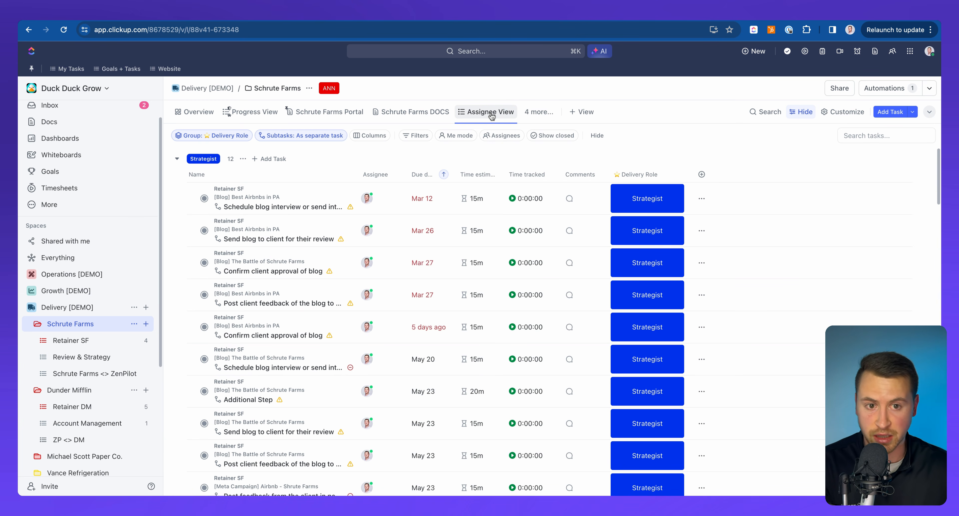
# - Check the Assignee View's grouping options, including grouping by custom field, and close them without changes
pyautogui.click(222, 137)
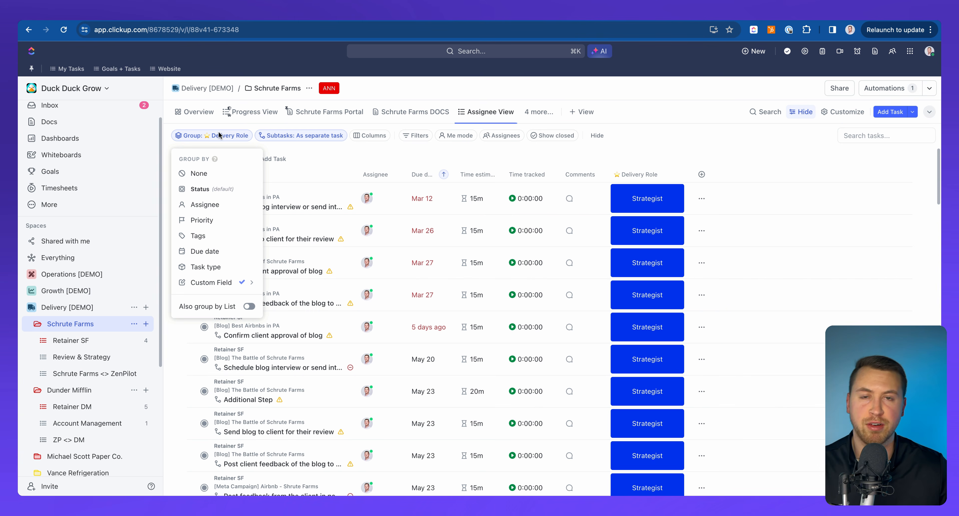
pyautogui.click(205, 283)
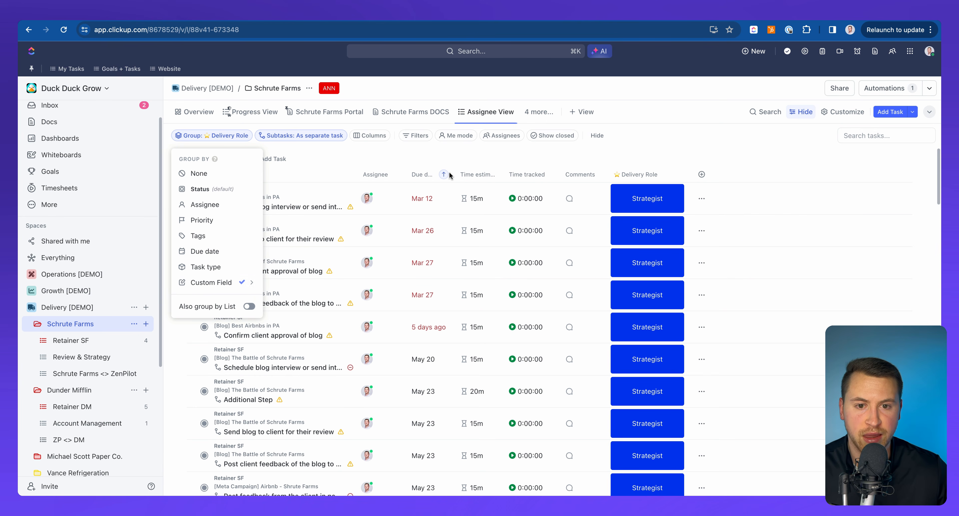
pyautogui.click(436, 162)
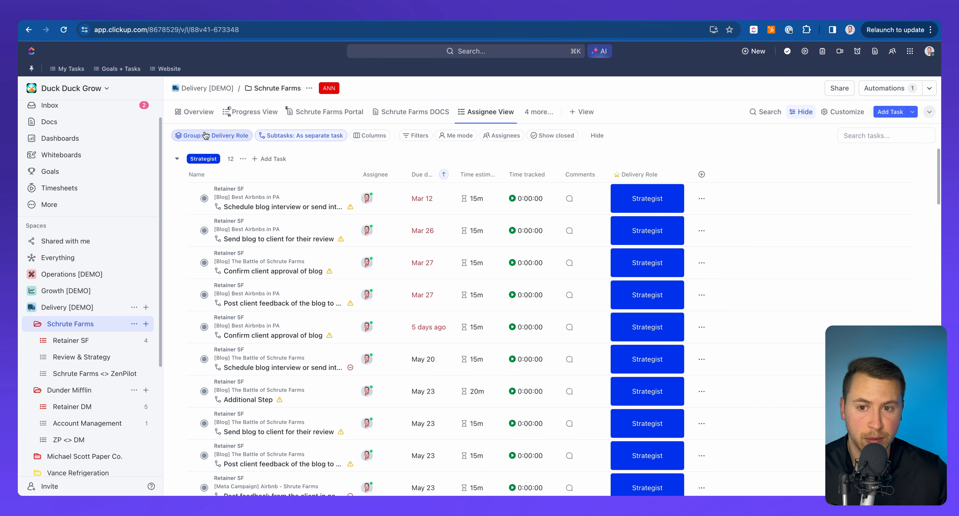
# - Expand the Copywriter group and examine the tasks and assignees under each delivery role
pyautogui.scroll(-7, 208, 261)
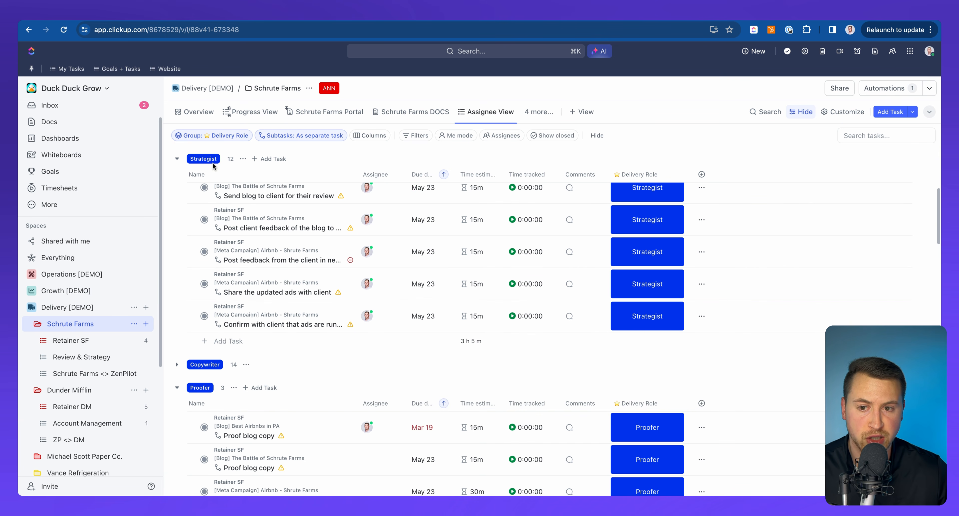
pyautogui.click(177, 349)
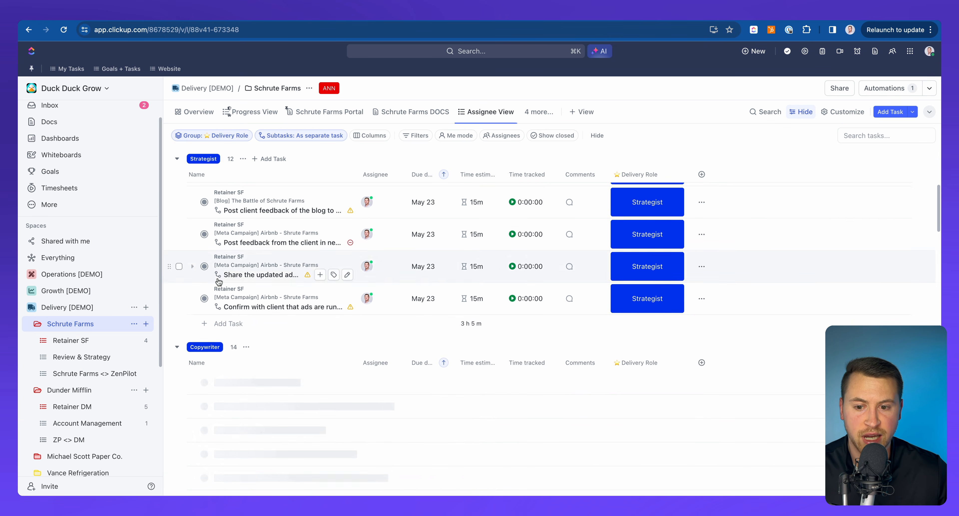
pyautogui.scroll(-10, 224, 296)
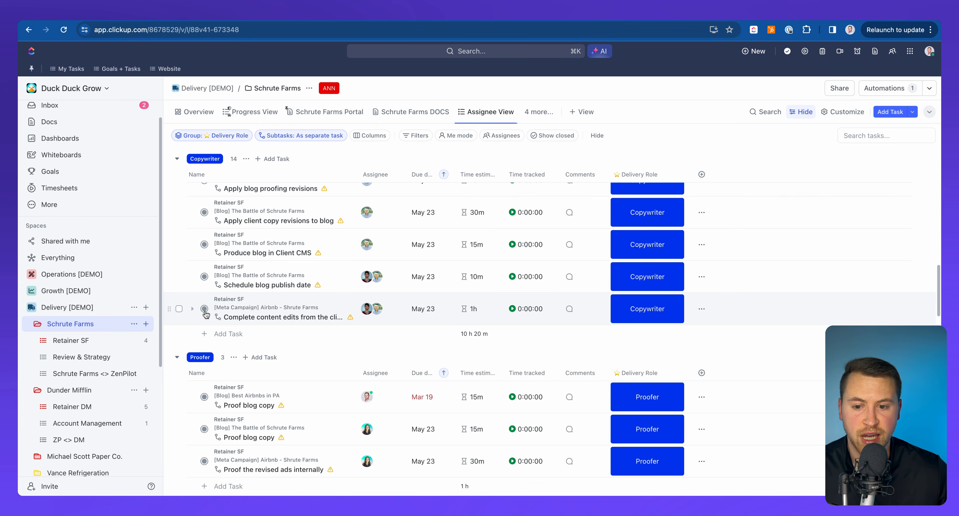
pyautogui.scroll(15, 228, 238)
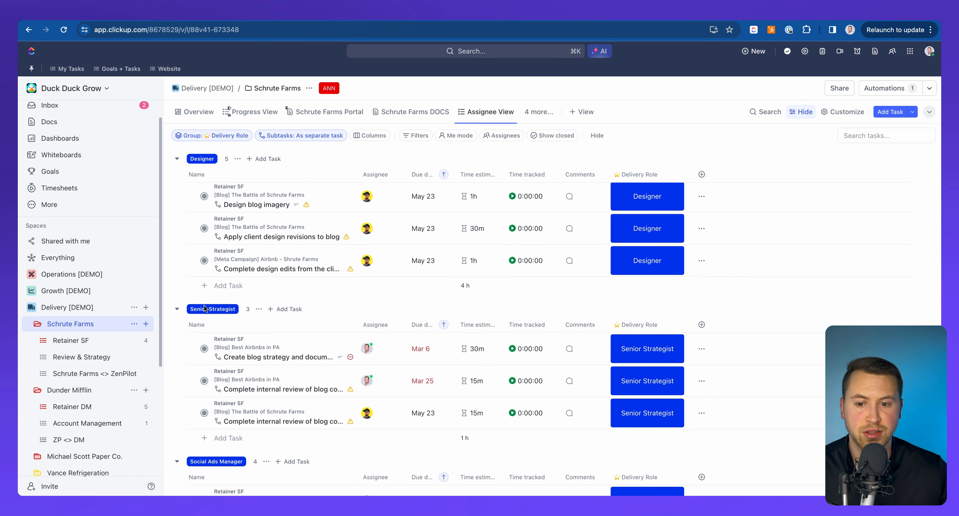
pyautogui.scroll(-10, 225, 169)
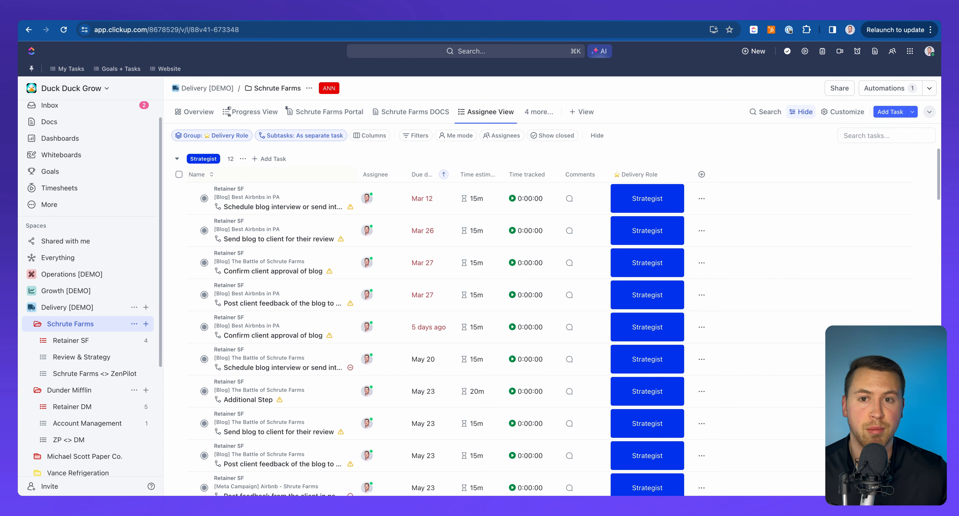
# - Try selecting the whole Strategist group and individual tasks within it, and clear the selection
pyautogui.click(179, 174)
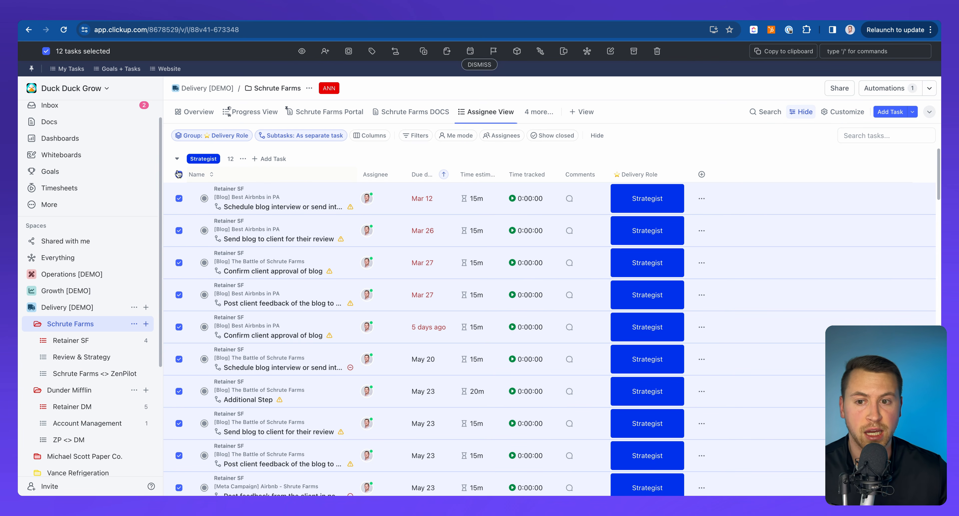
pyautogui.click(179, 199)
pyautogui.click(179, 198)
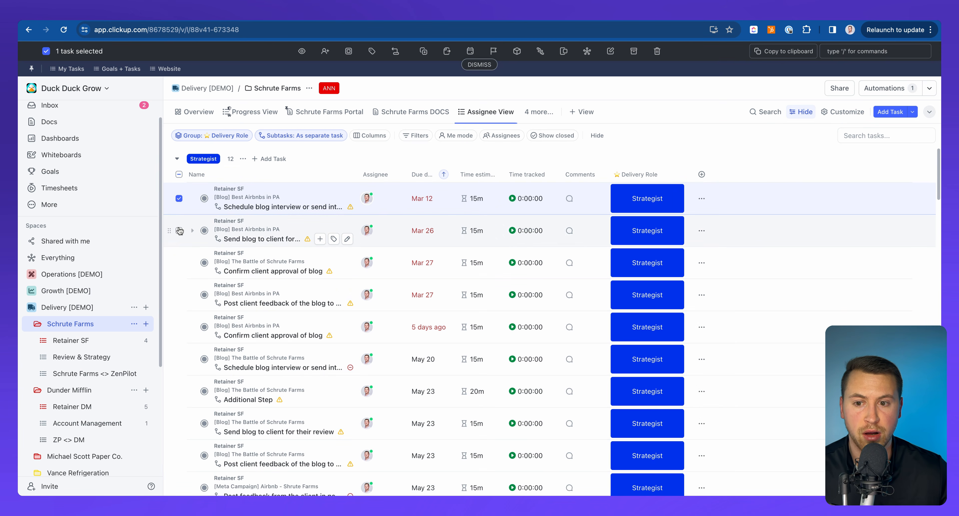
pyautogui.click(179, 230)
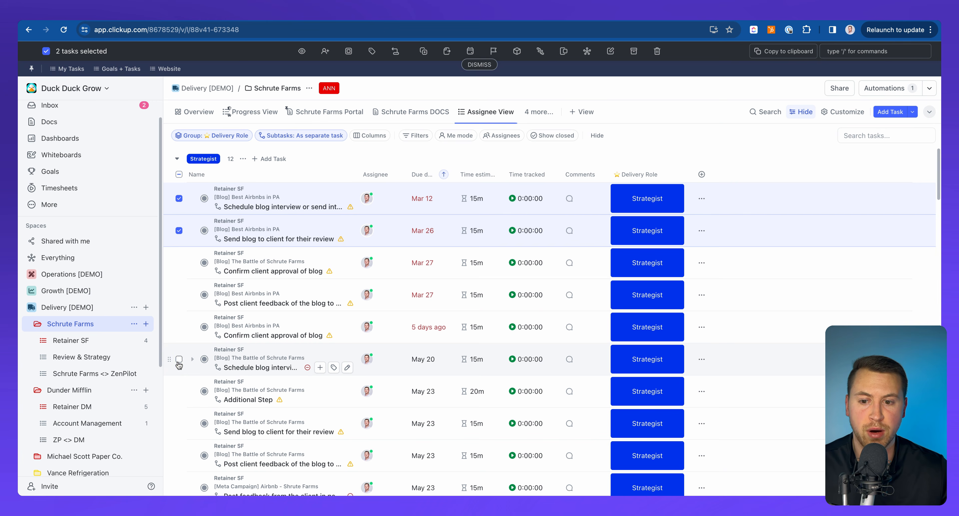
pyautogui.keyDown('shift'); pyautogui.click(179, 358); pyautogui.keyUp('shift')
pyautogui.click(178, 198)
pyautogui.click(179, 173)
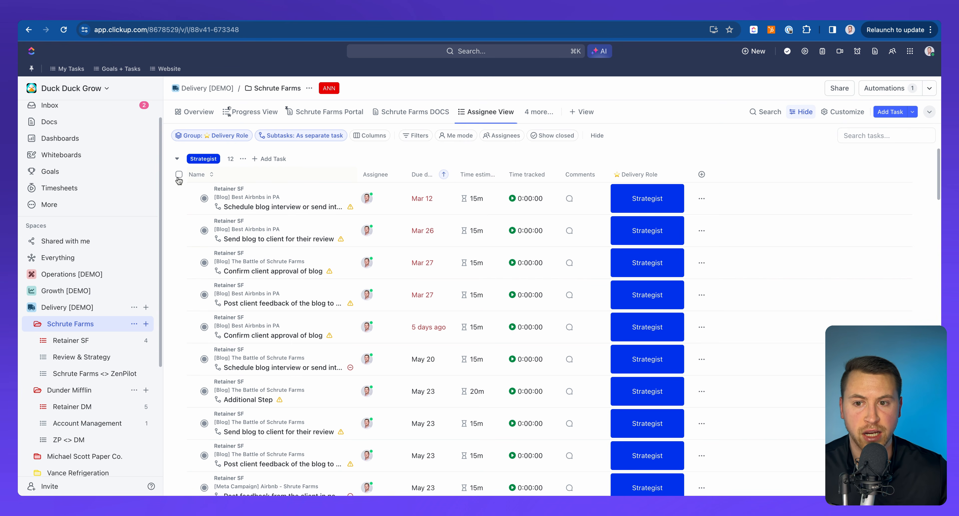
# - Select all Strategist tasks, check the bulk assignee choices, and dismiss the selection without reassigning anything
pyautogui.click(179, 174)
pyautogui.scroll(-3, 194, 261)
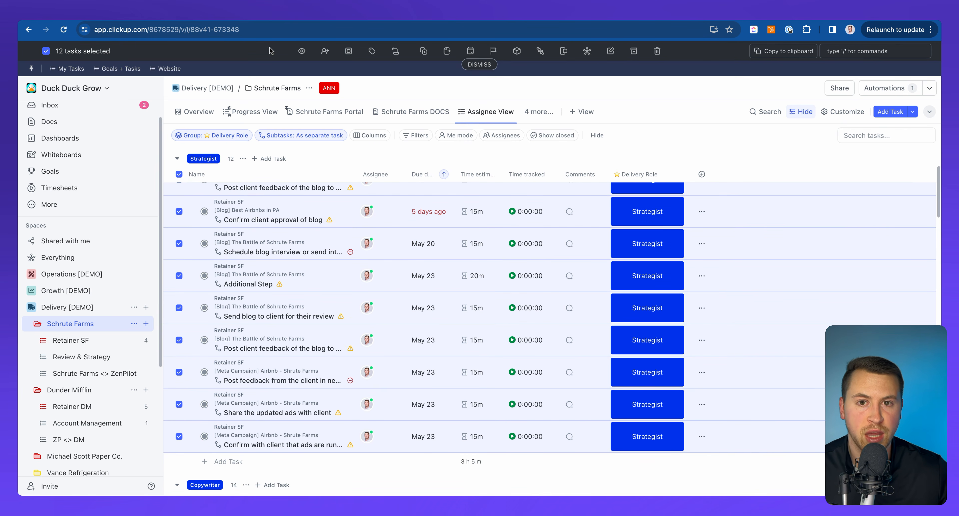
pyautogui.click(326, 52)
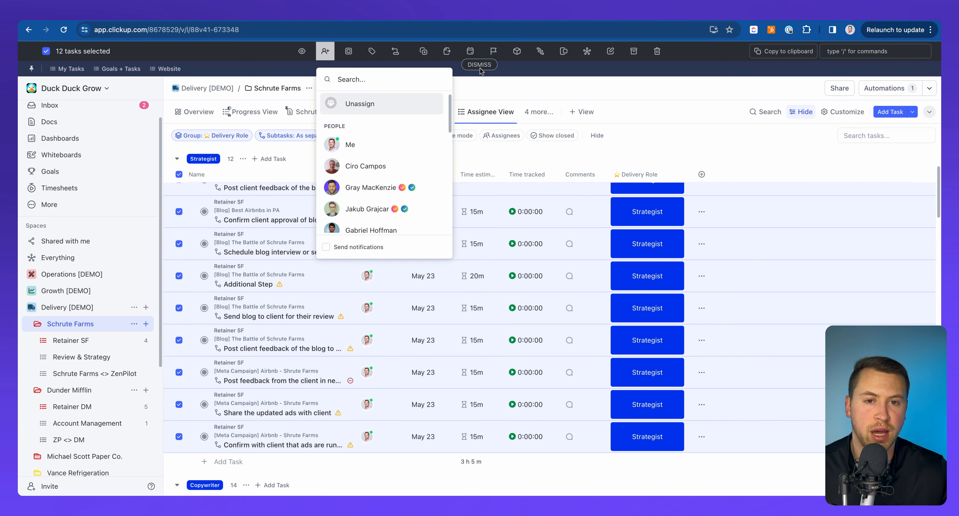
pyautogui.click(499, 86)
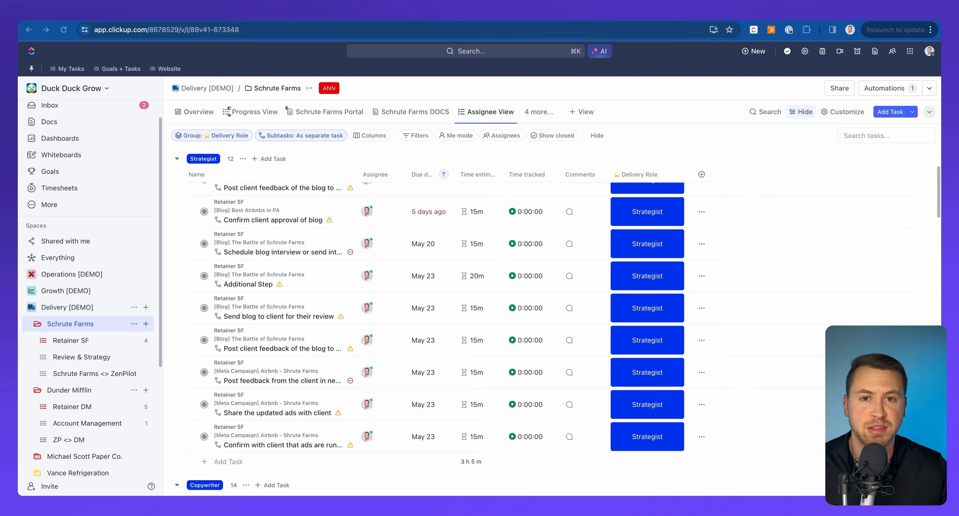
# - Switch to the ZenPilot ClickUp Certification 2.0 course and look through its list of lessons
pyautogui.hotkey('ctrl', 'Tab')
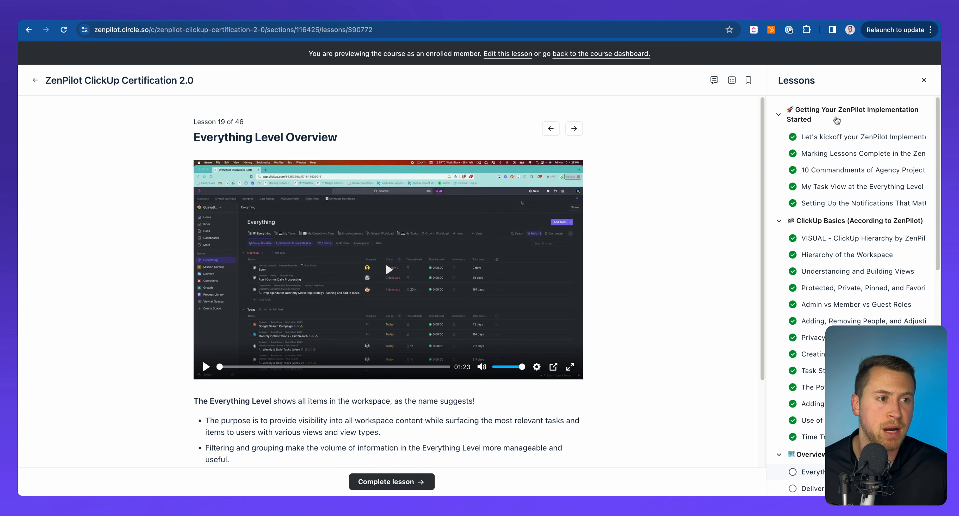
pyautogui.scroll(-1, 837, 120)
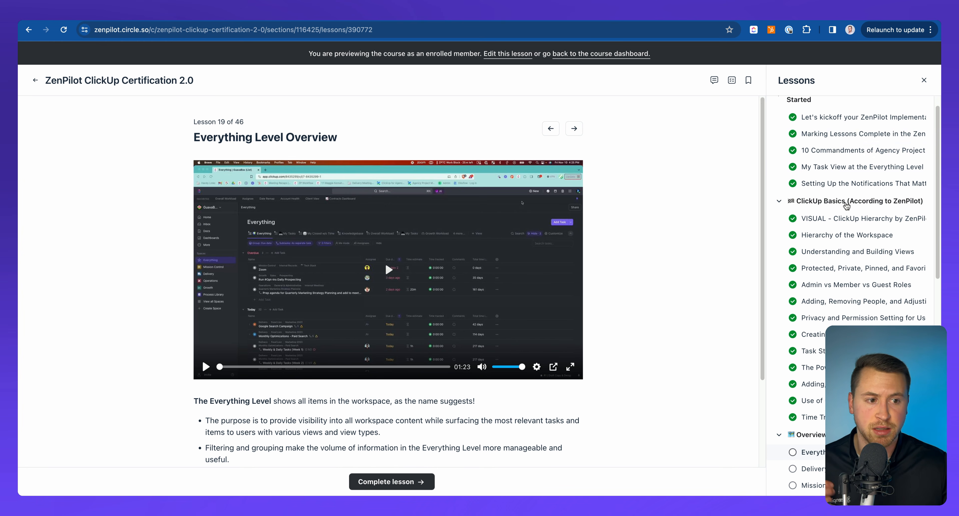
pyautogui.scroll(-1, 838, 207)
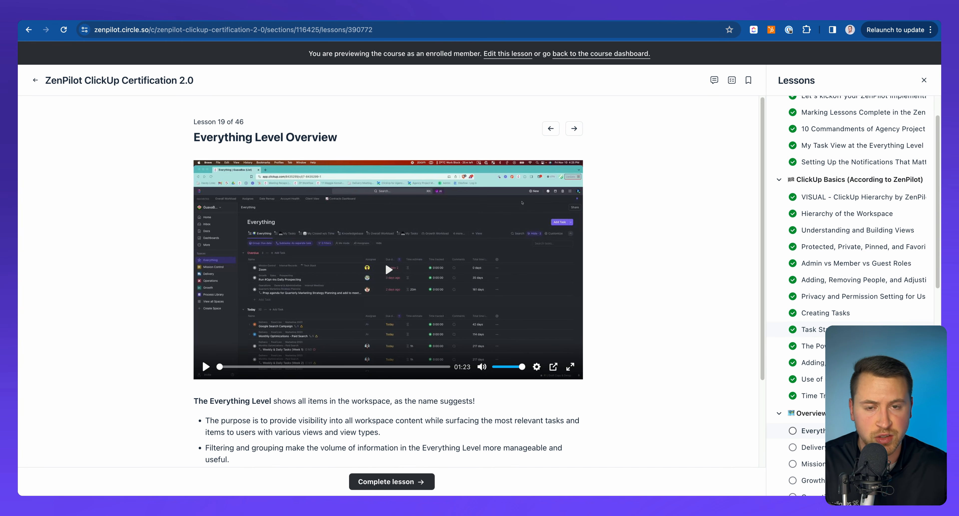
pyautogui.scroll(-3, 866, 296)
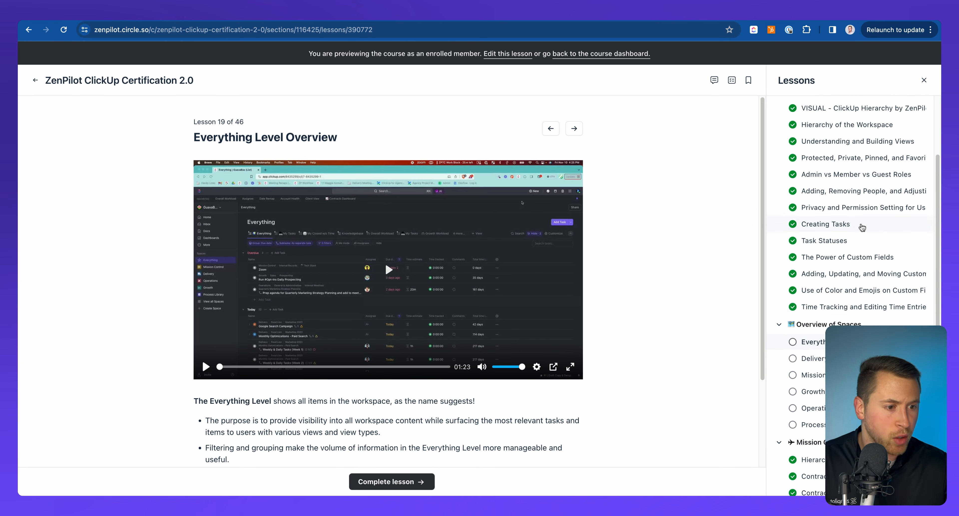
pyautogui.scroll(-2, 867, 294)
pyautogui.scroll(-5, 867, 298)
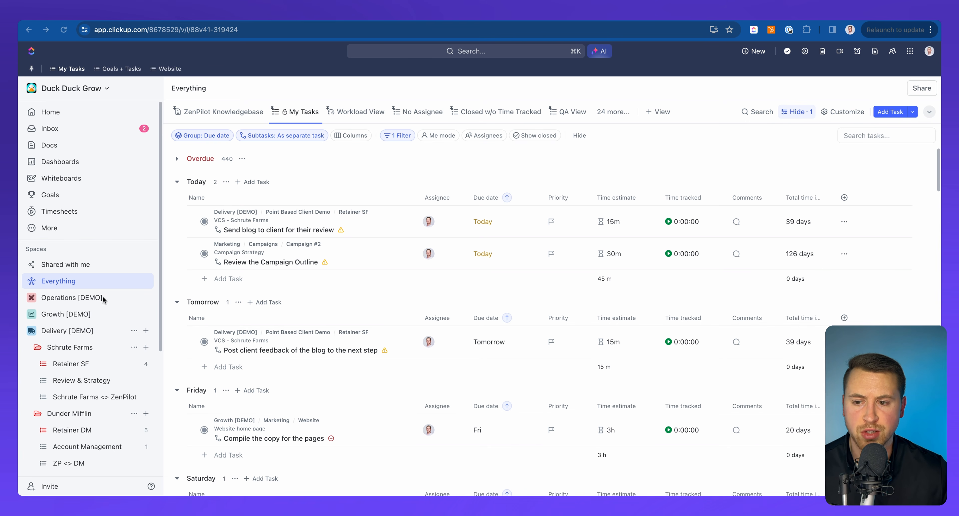
# - Open the Deals list in the CRM [Template] space and save its Active Accounts view as a favorite
pyautogui.click(32, 330)
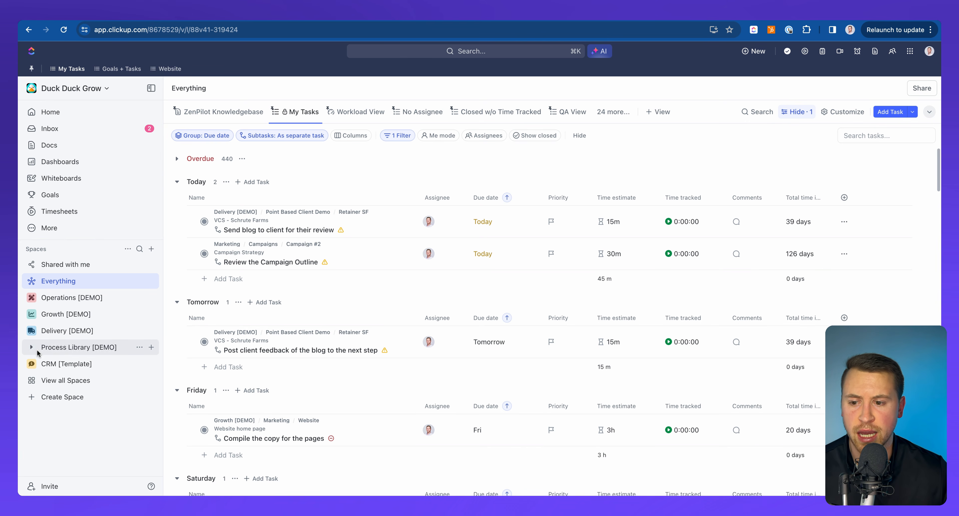
pyautogui.click(32, 363)
pyautogui.click(66, 380)
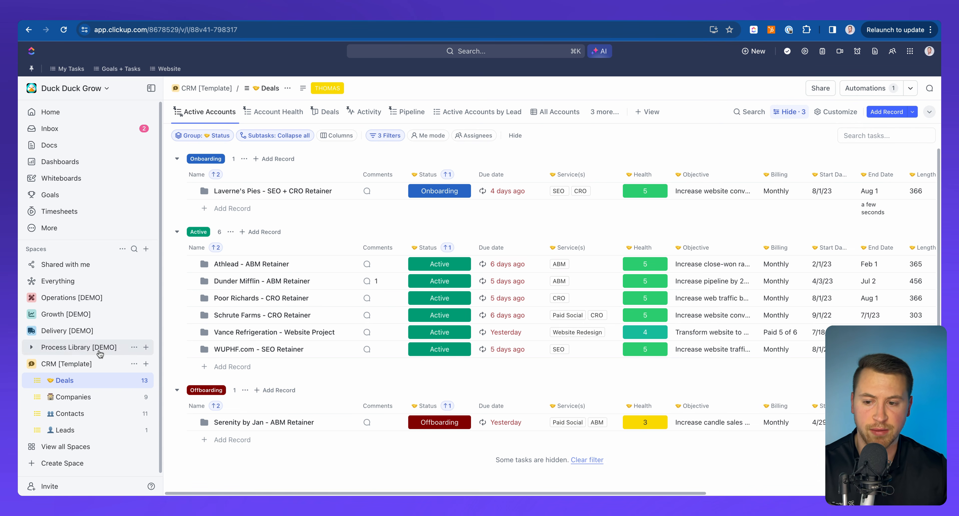
pyautogui.click(203, 114)
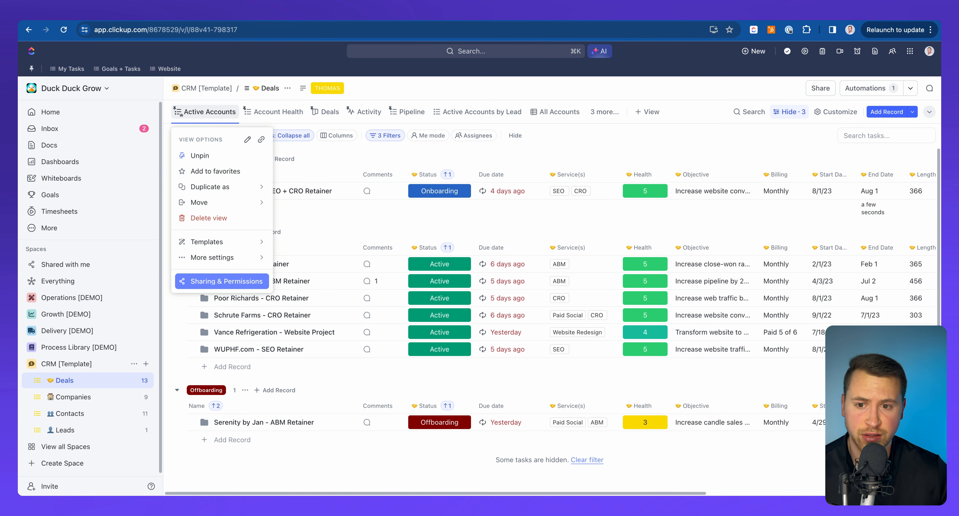
pyautogui.click(206, 173)
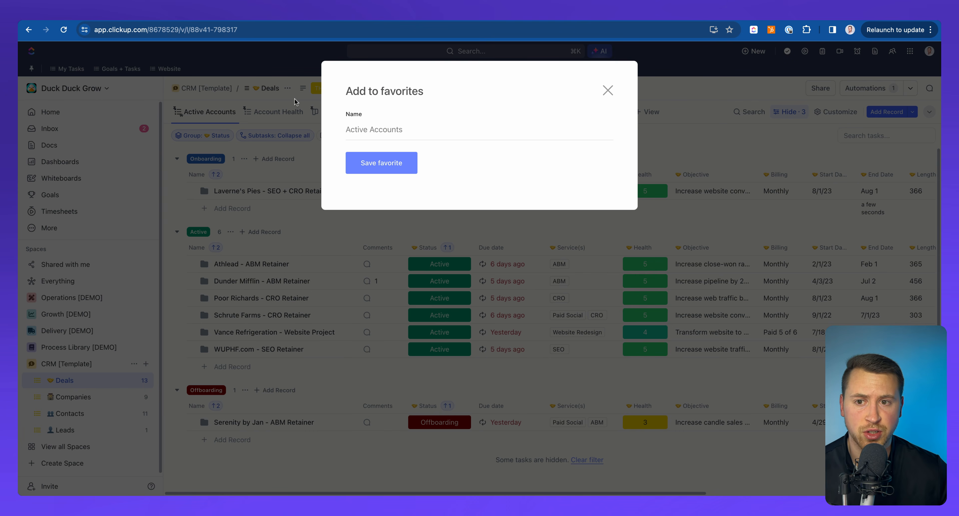
pyautogui.click(413, 167)
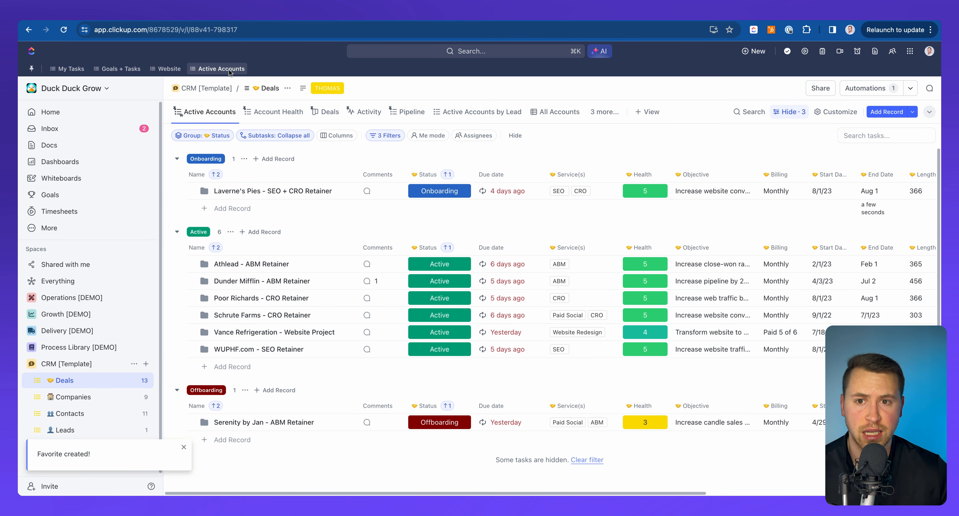
# - Add the Campaign Dashboard (demo) to the favorites from the list of dashboards
pyautogui.click(70, 164)
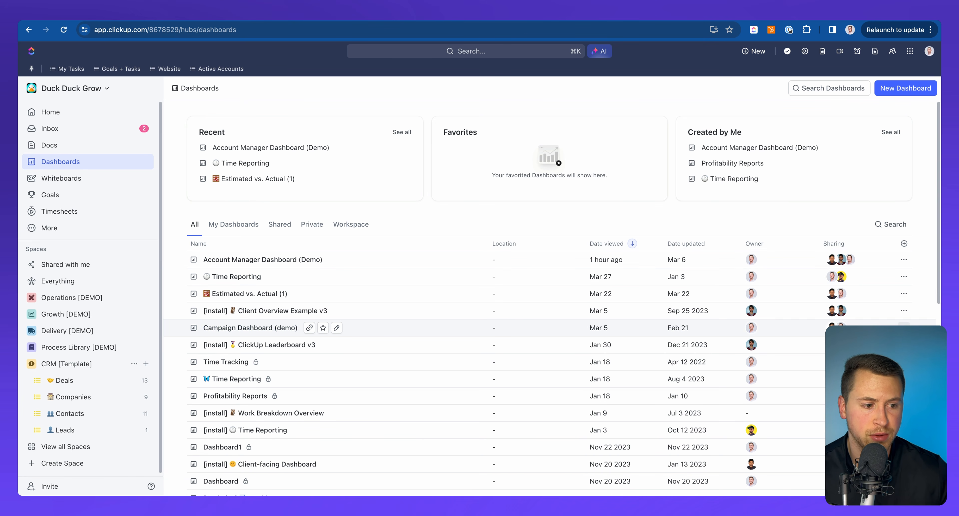
pyautogui.click(323, 327)
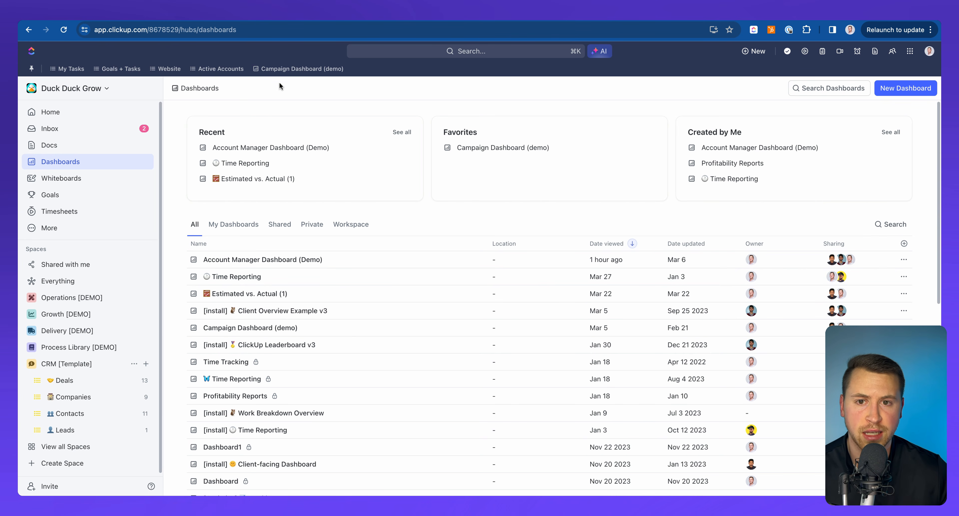
# - Open the favorites Campaign Dashboard (demo), Active Accounts and My Tasks one after another
pyautogui.click(298, 68)
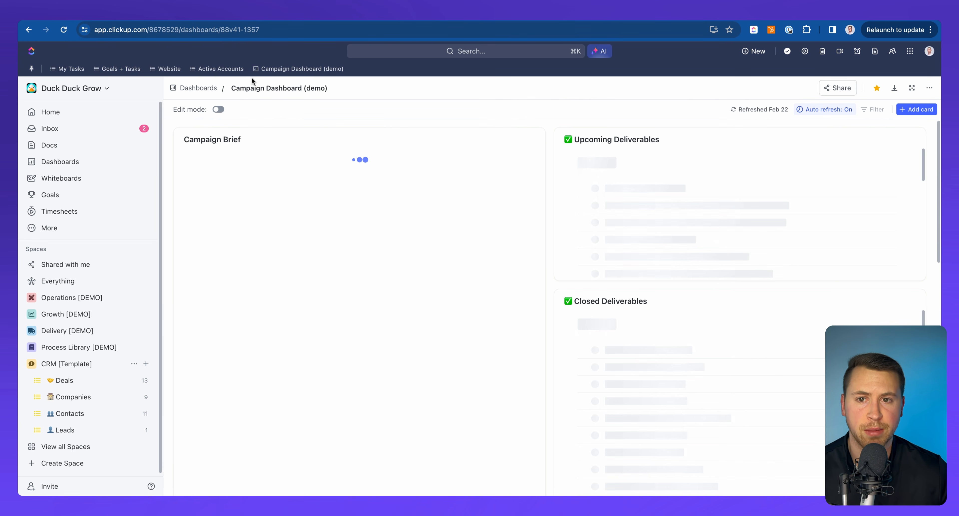
pyautogui.click(223, 69)
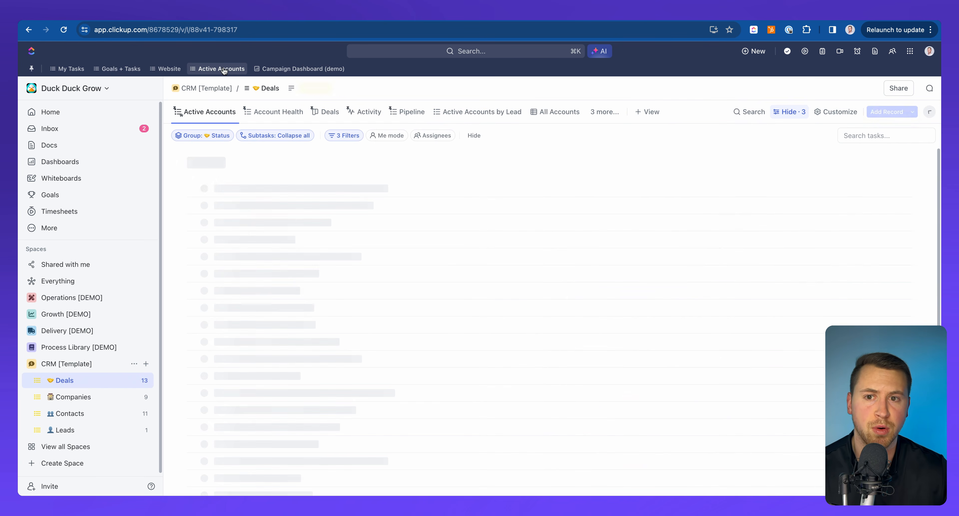
pyautogui.click(75, 70)
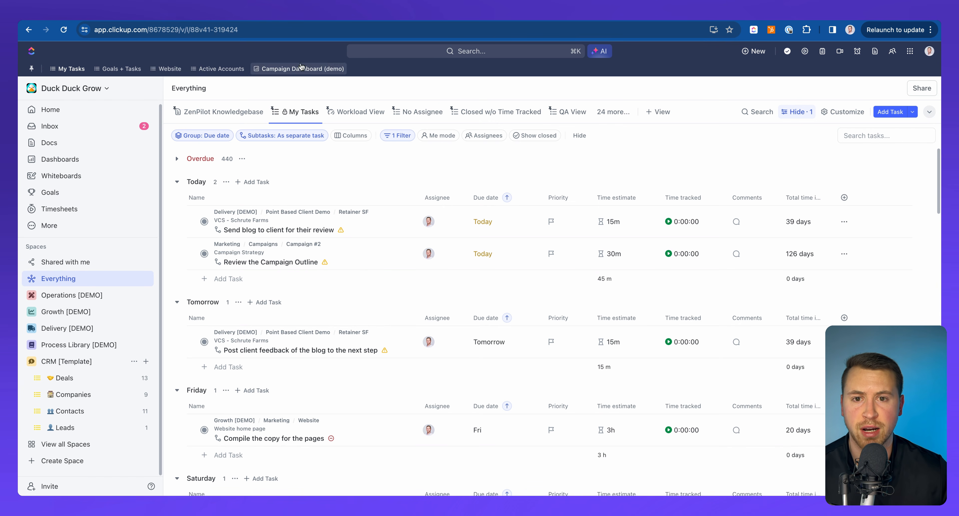
# - Show the favorites in the sidebar, pin them back above the workspace, and collapse the CRM [Template] space
pyautogui.click(31, 69)
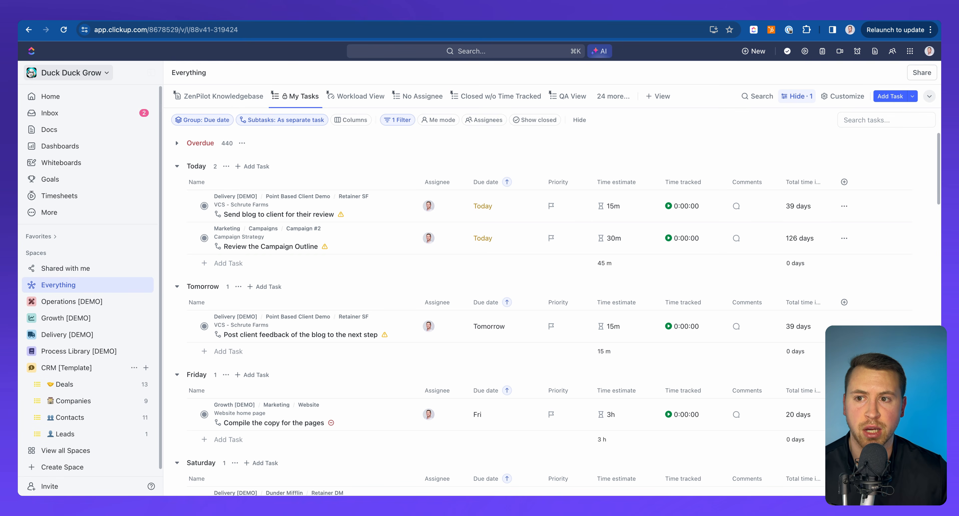
pyautogui.click(52, 236)
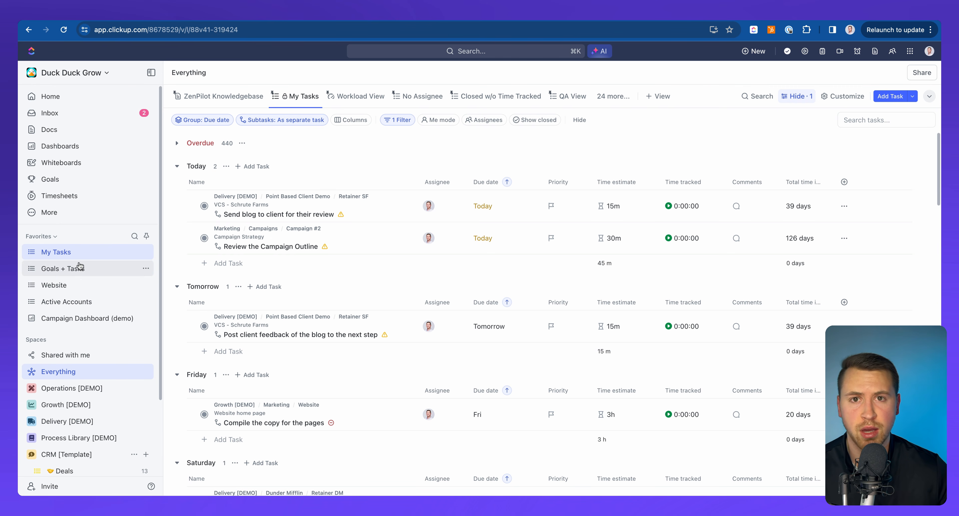
pyautogui.click(147, 237)
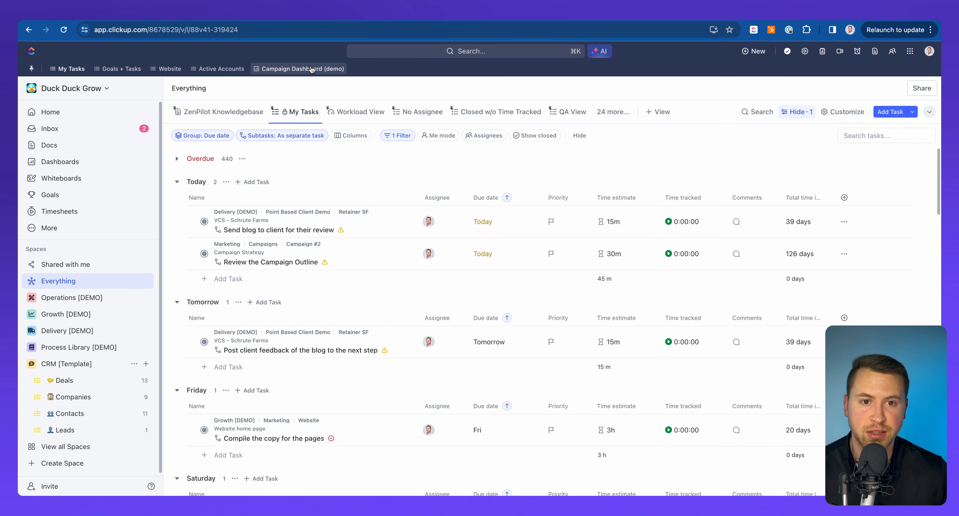
pyautogui.click(31, 364)
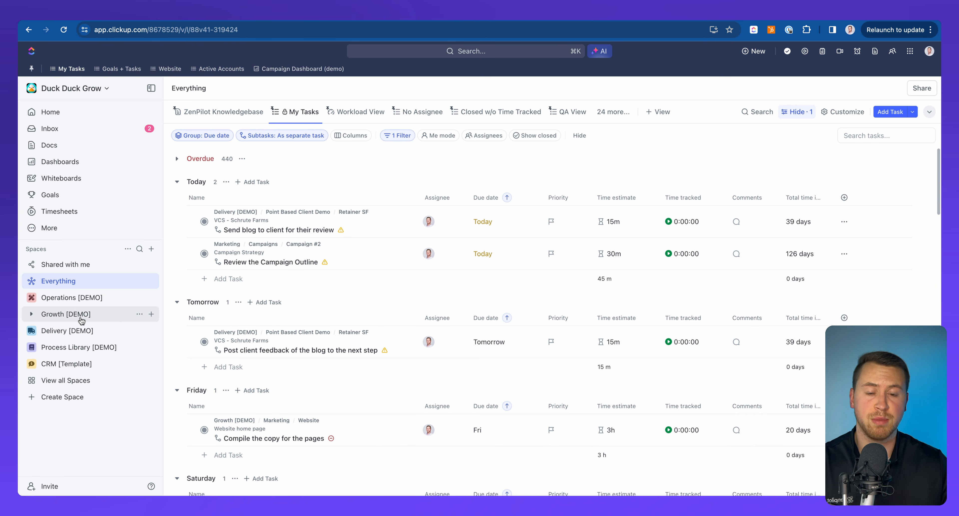
# - Look through the slash commands available in the description of the task "Send blog to client for their review", then close the task
pyautogui.click(283, 230)
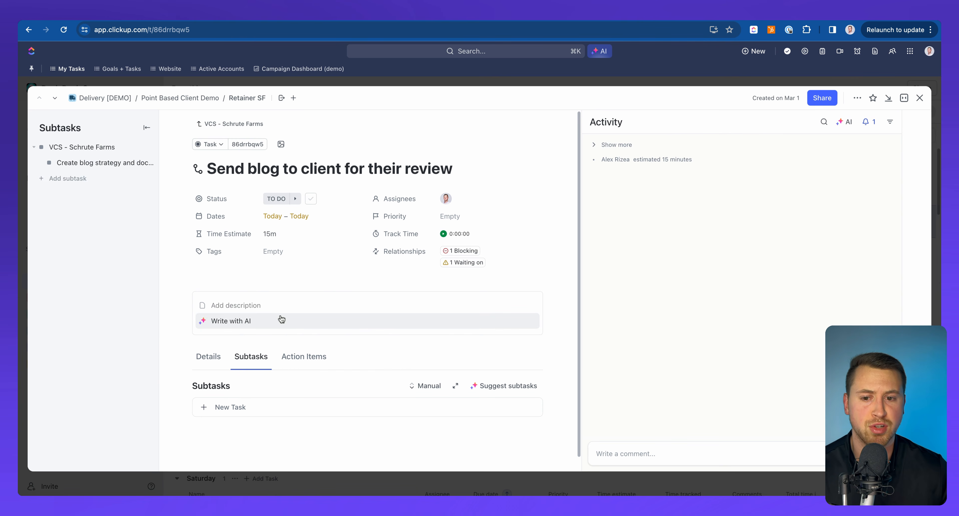
pyautogui.click(276, 309)
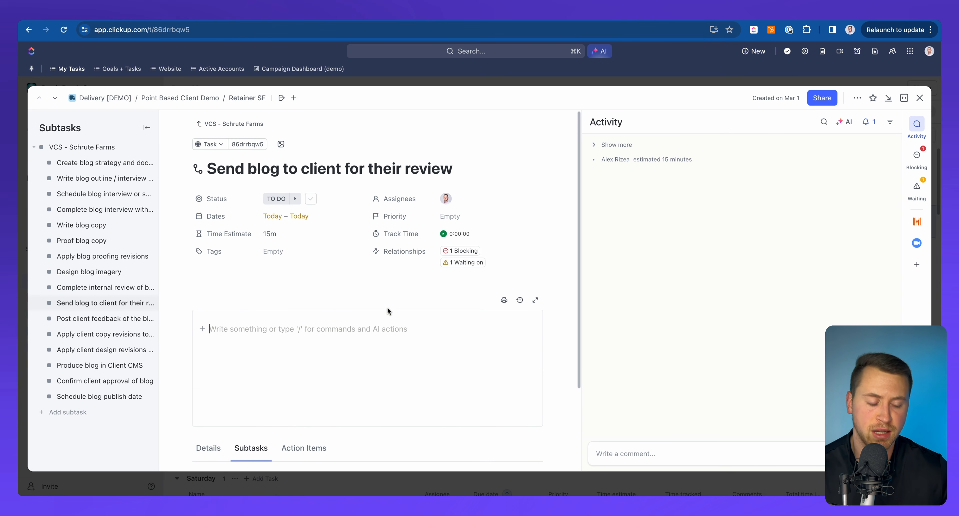
pyautogui.write('/')
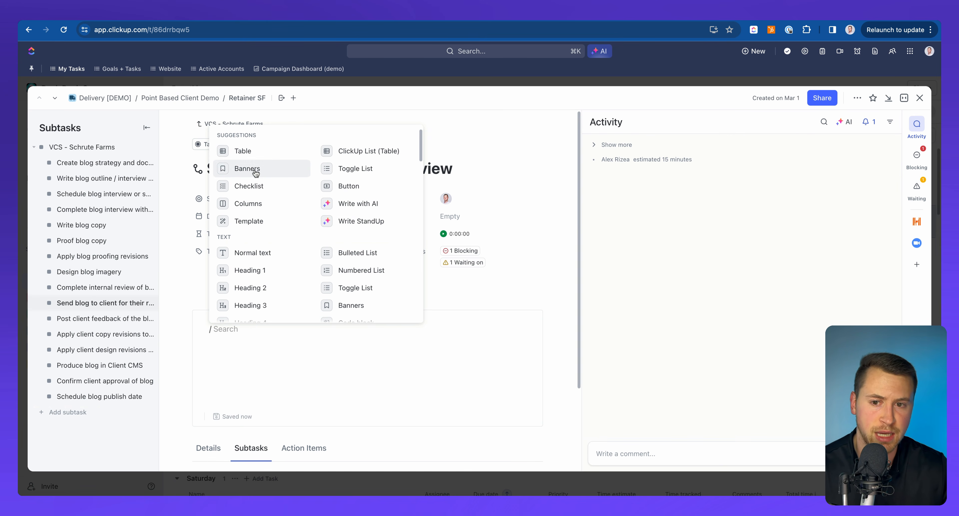
pyautogui.scroll(-10, 268, 229)
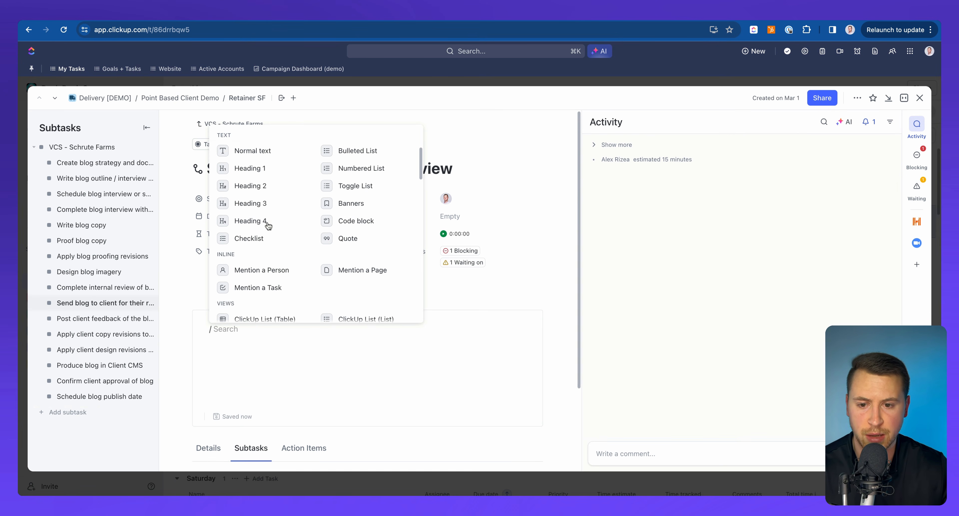
pyautogui.scroll(-5, 294, 192)
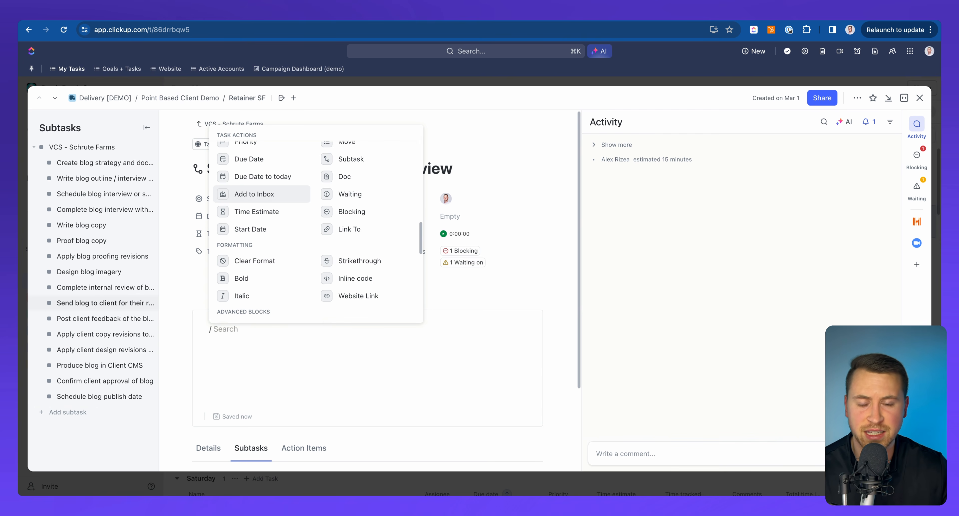
pyautogui.scroll(-10, 288, 194)
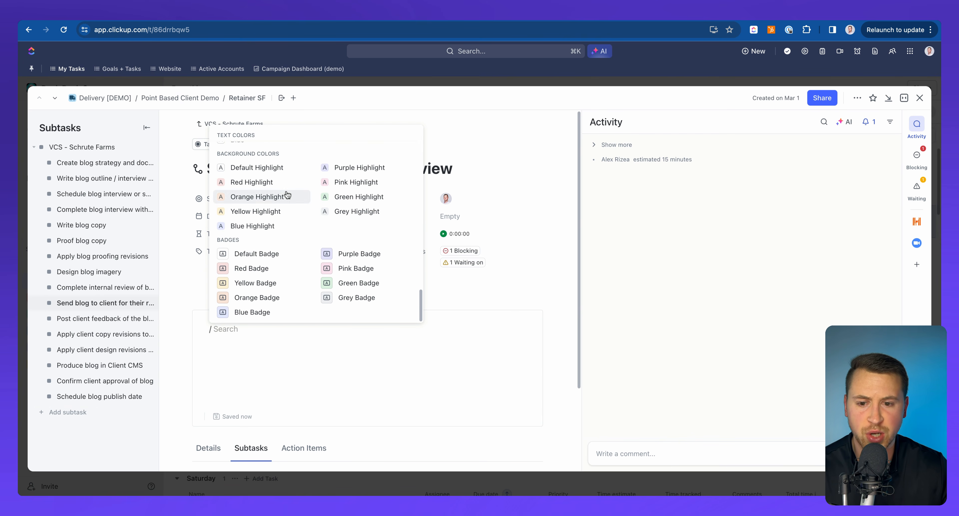
pyautogui.click(246, 366)
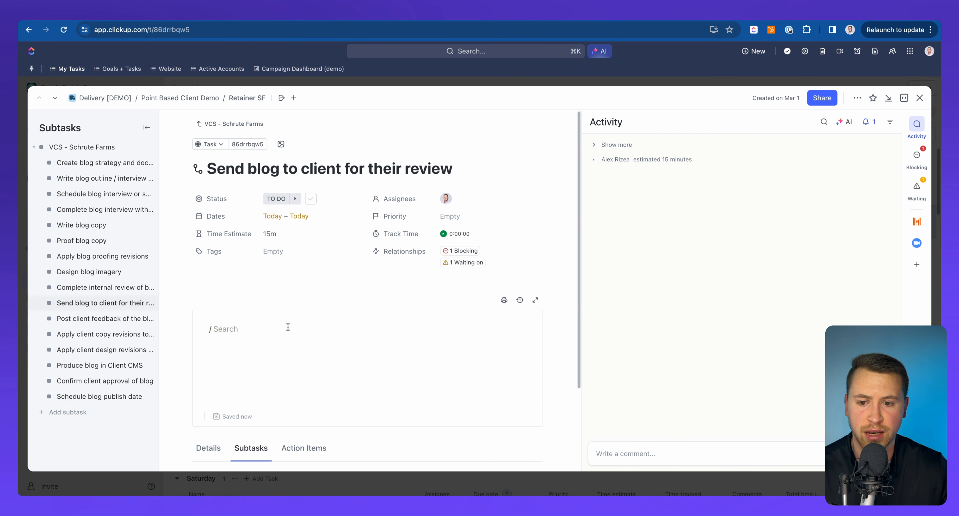
pyautogui.click(926, 103)
# - Start a new task in the Personal List and remove its assignee with the Assign slash command
pyautogui.press('t')
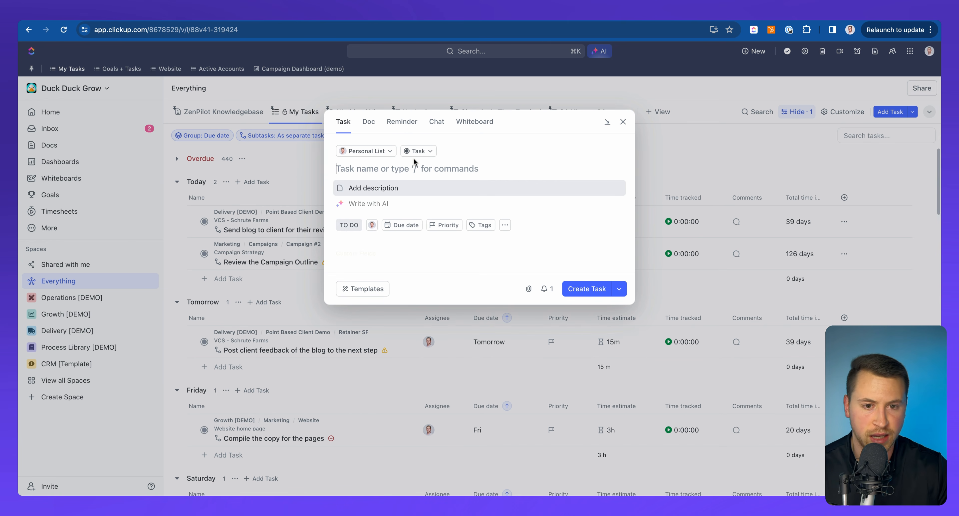
pyautogui.write('/')
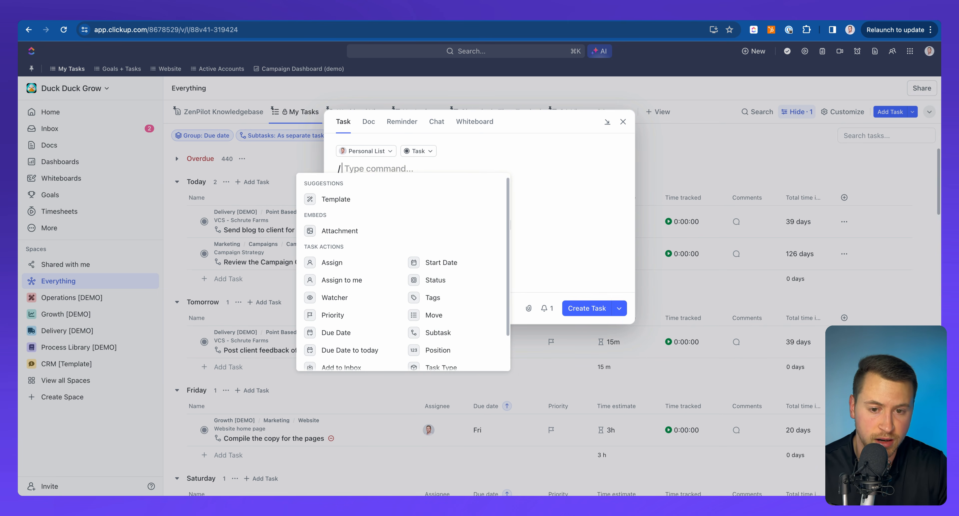
pyautogui.write('ass')
pyautogui.press('Return')
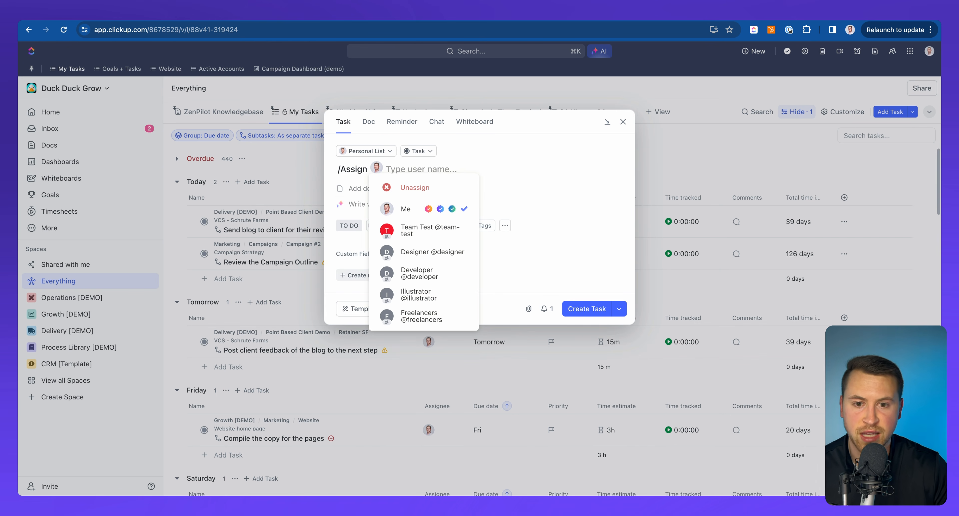
pyautogui.press('Return')
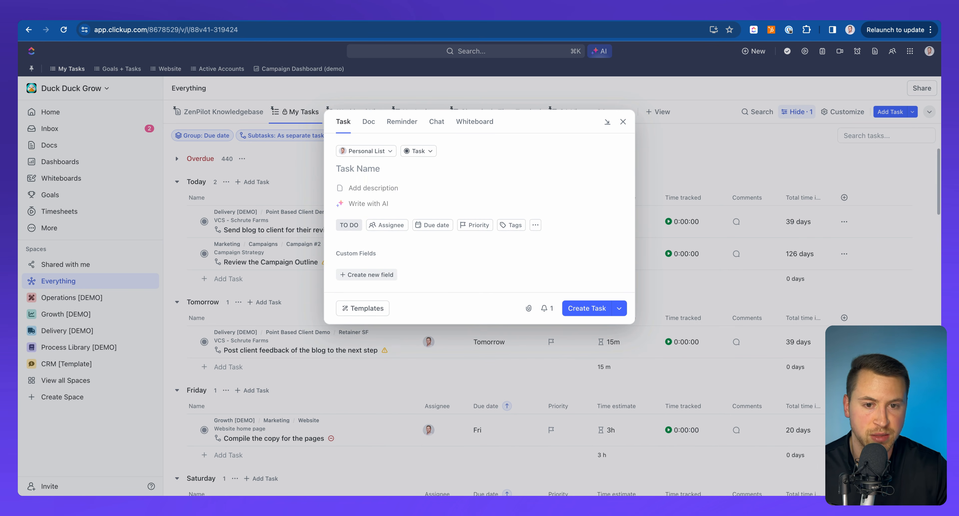
# - Set the new task's due date to today with the "Due Date to today" slash command
pyautogui.write('/due')
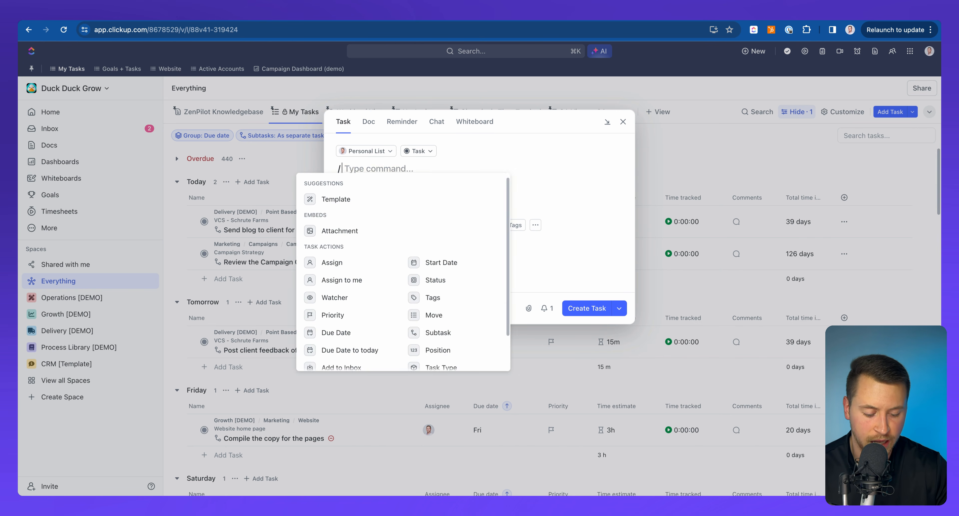
pyautogui.press('Down')
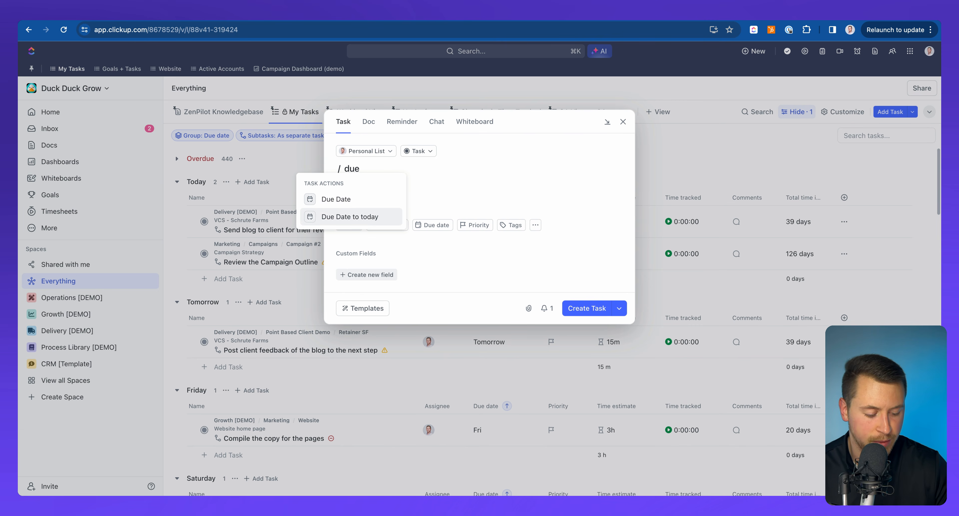
pyautogui.press('Return')
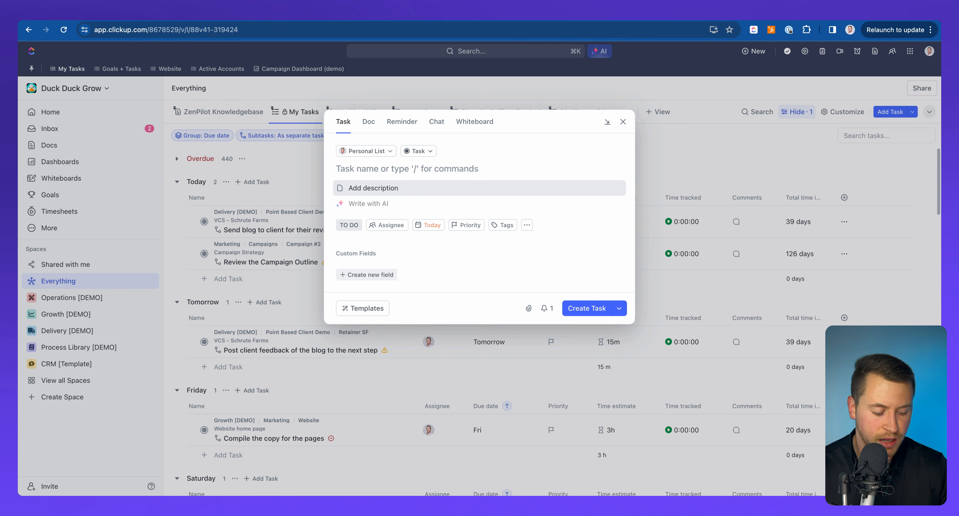
# - Look through the other slash commands for the new task and close it without creating it
pyautogui.write('/')
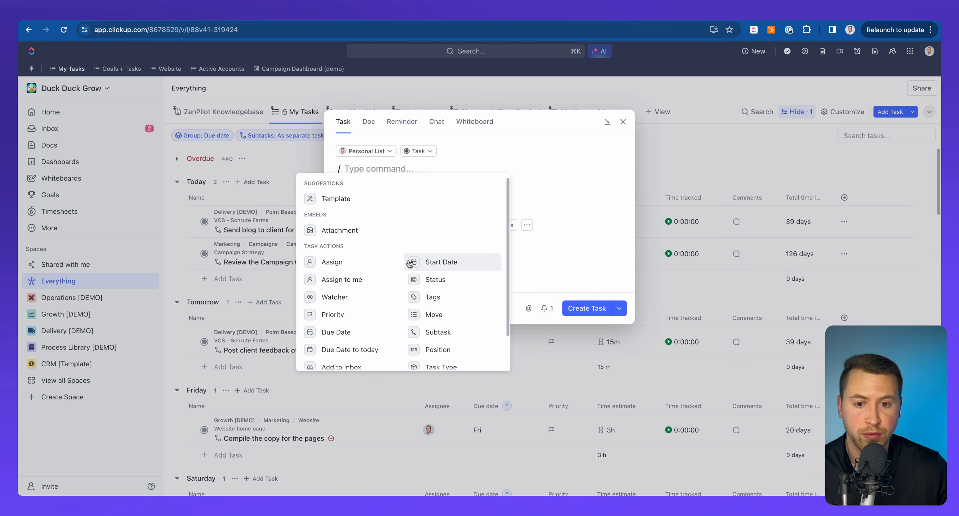
pyautogui.scroll(-2, 426, 265)
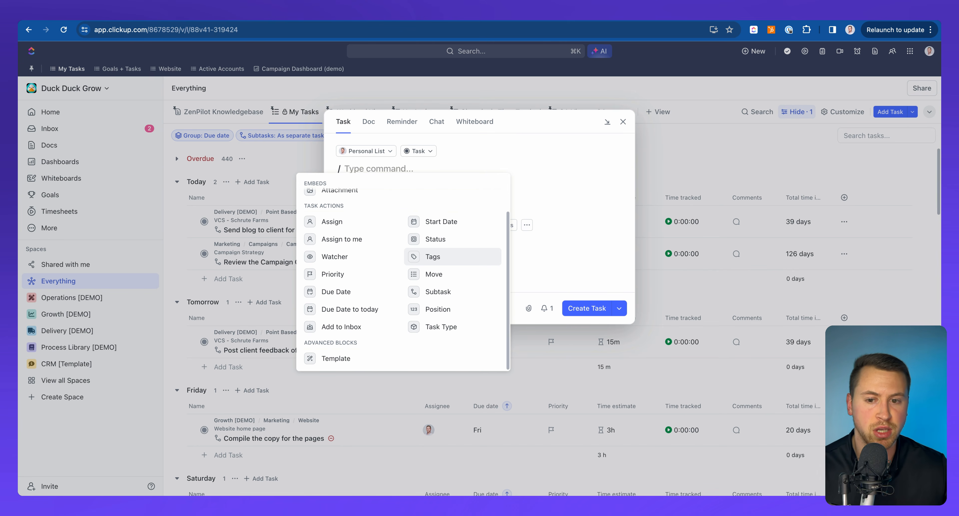
pyautogui.click(624, 124)
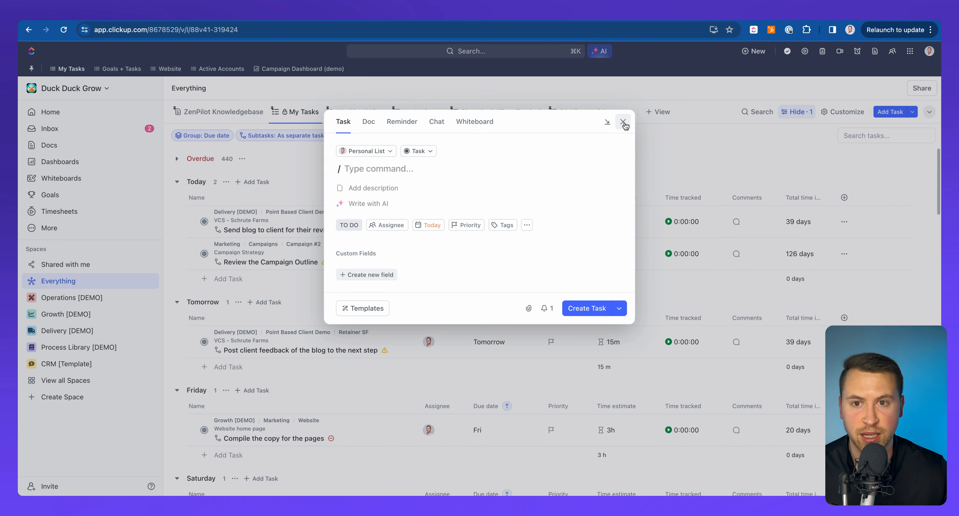
pyautogui.click(624, 124)
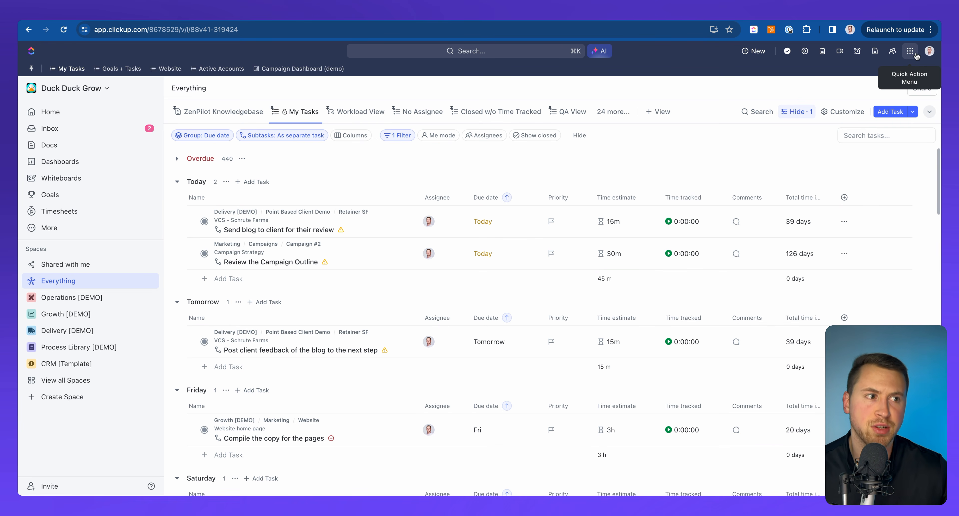
# - Open the personal settings and look through the preferences, including the Hotkeys option
pyautogui.click(929, 51)
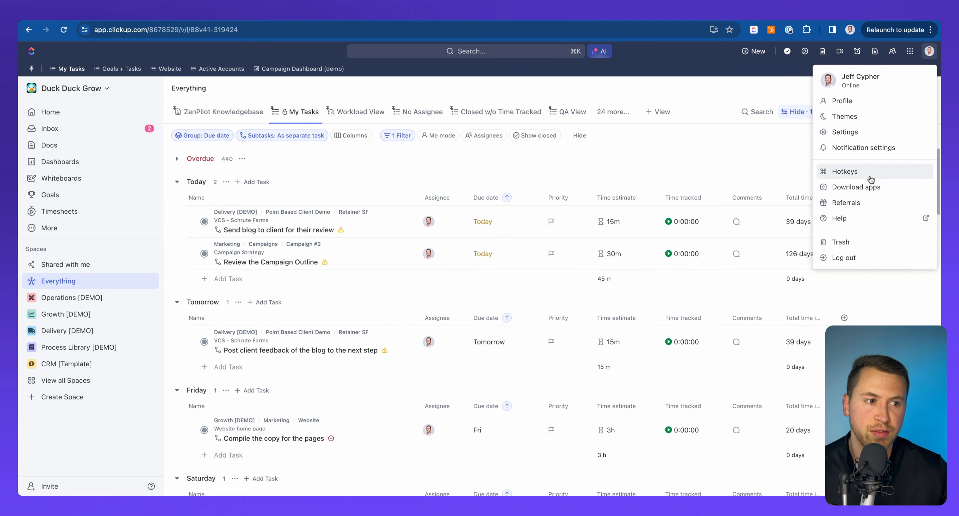
pyautogui.click(861, 136)
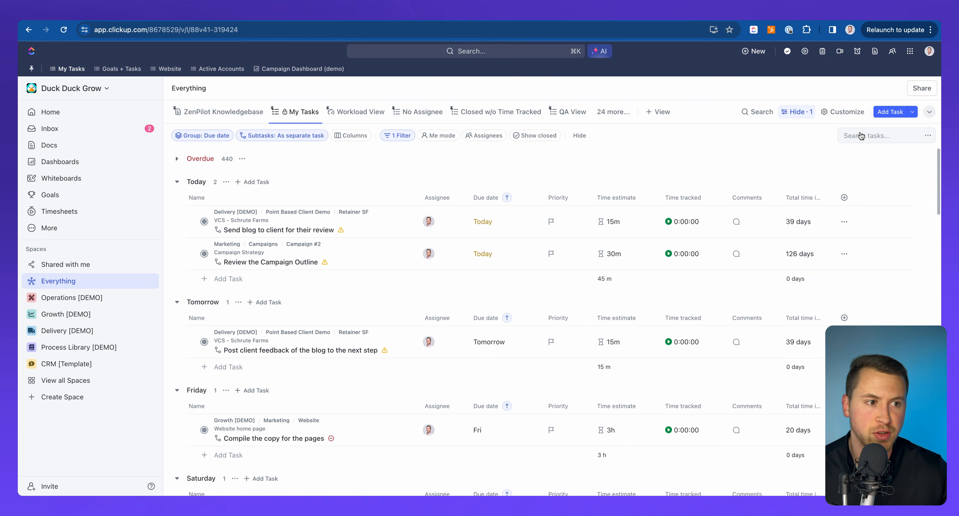
pyautogui.scroll(-10, 377, 271)
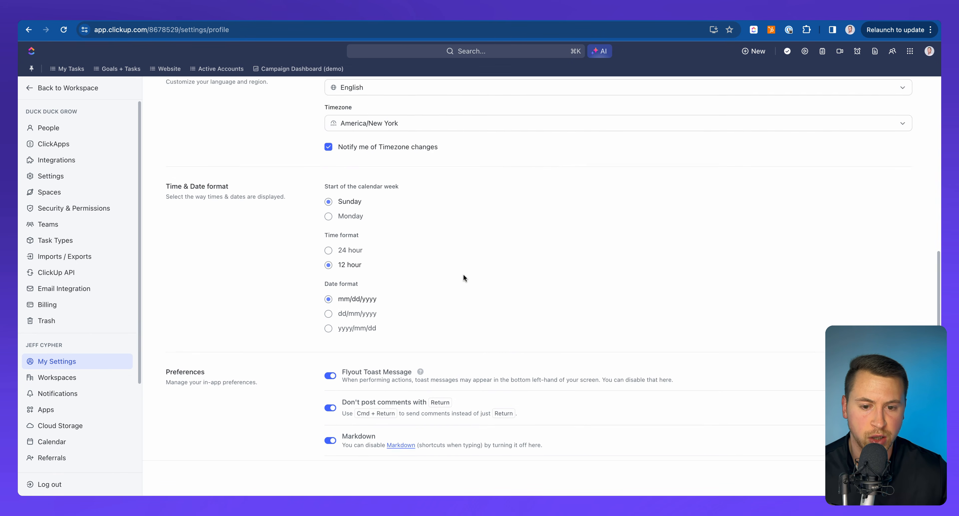
pyautogui.scroll(-8, 463, 274)
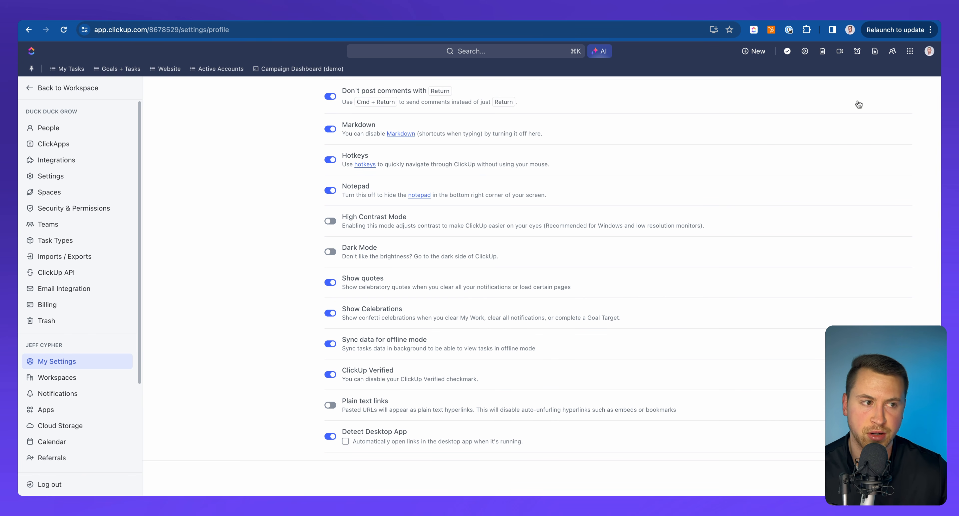
# - Open the Hotkeys reference and look through the Cool things and Dashboard Navigation shortcuts, closing it when done
pyautogui.click(930, 51)
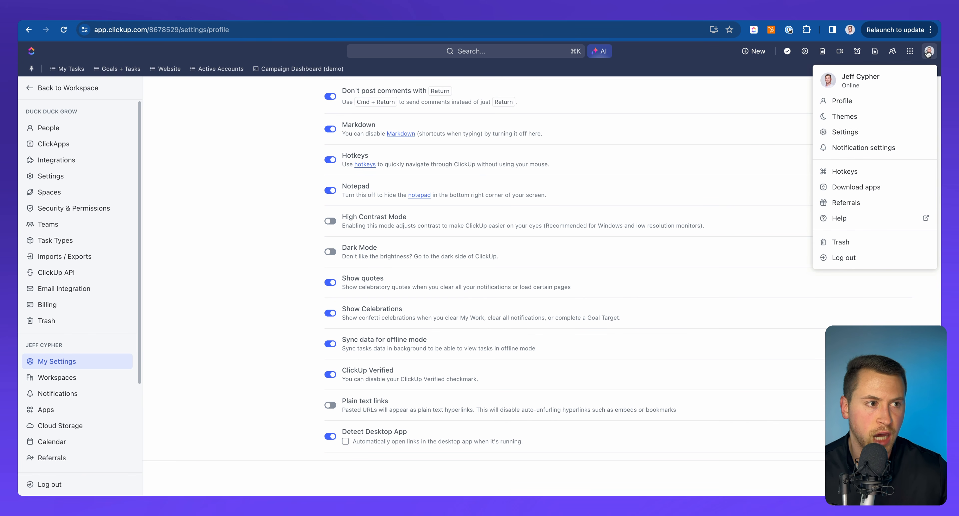
pyautogui.click(853, 171)
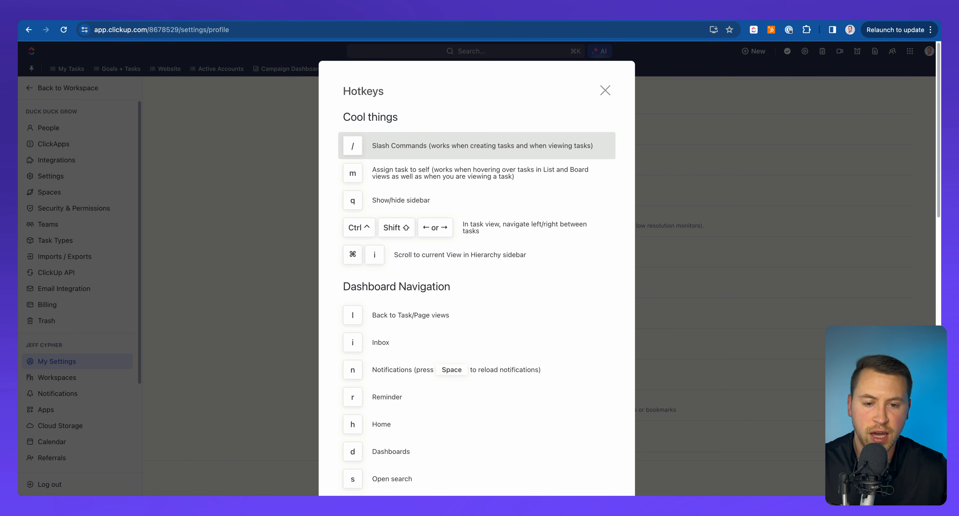
pyautogui.scroll(-3, 412, 297)
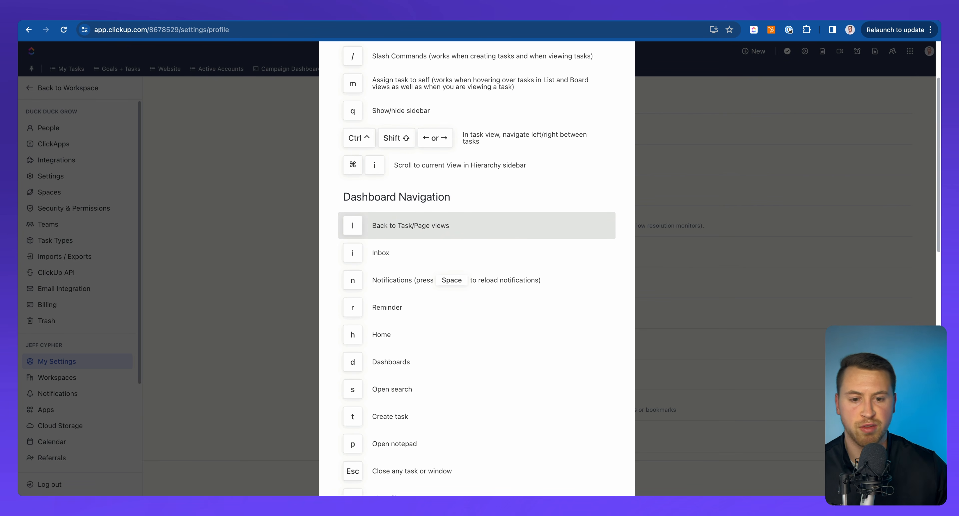
pyautogui.scroll(-1, 388, 401)
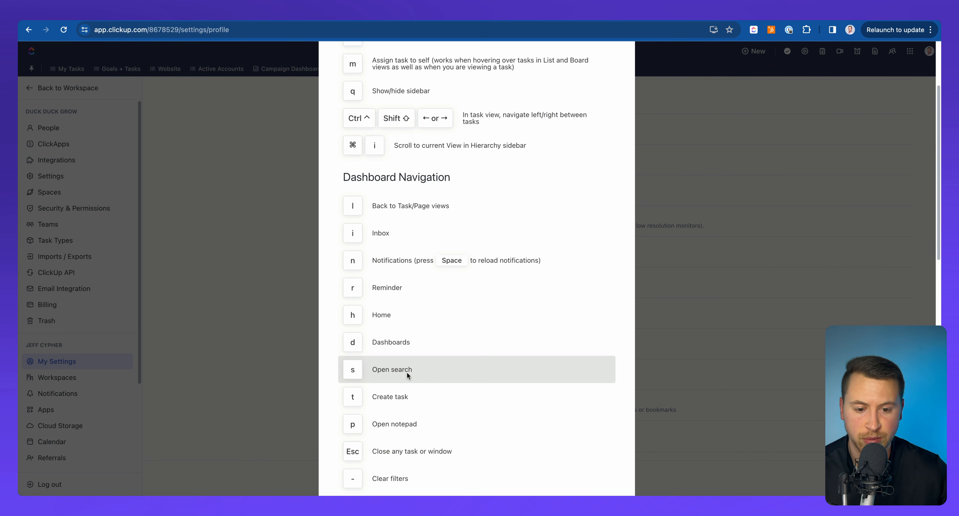
pyautogui.scroll(-3, 407, 372)
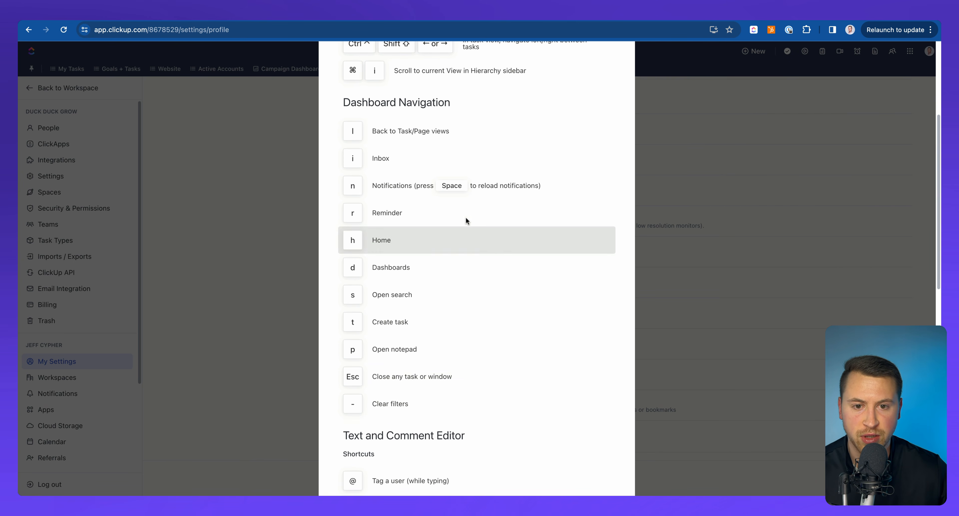
pyautogui.scroll(-1, 465, 178)
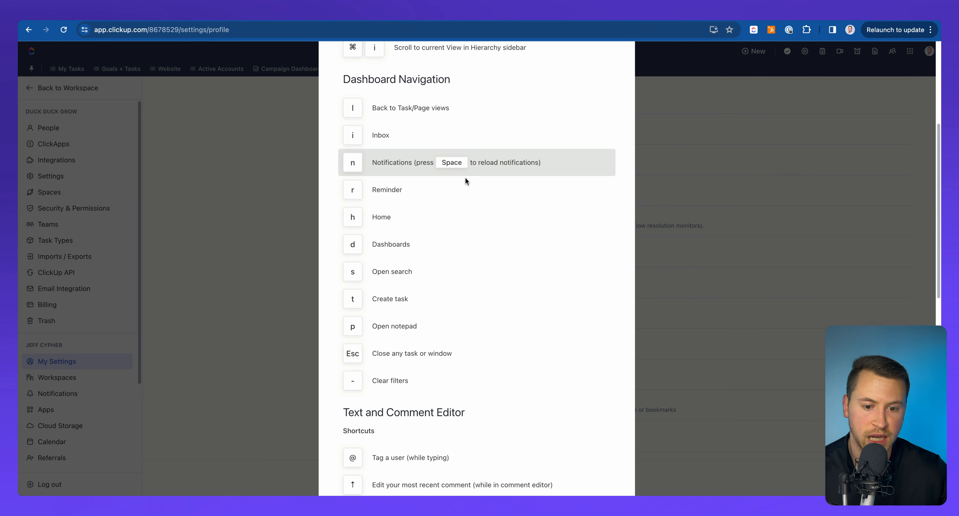
pyautogui.click(727, 192)
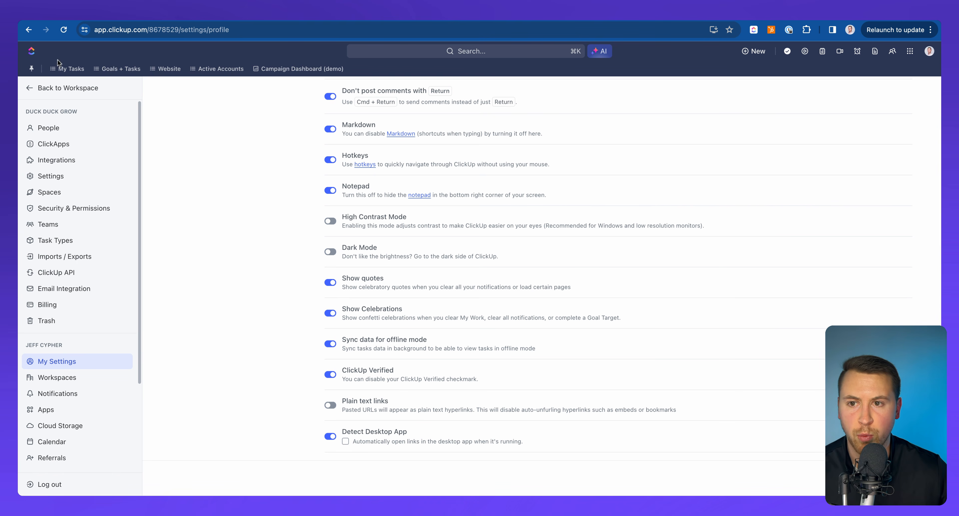
# - Return to the My Tasks view in the workspace and bring up a blank new task, closing it without creating anything
pyautogui.click(49, 88)
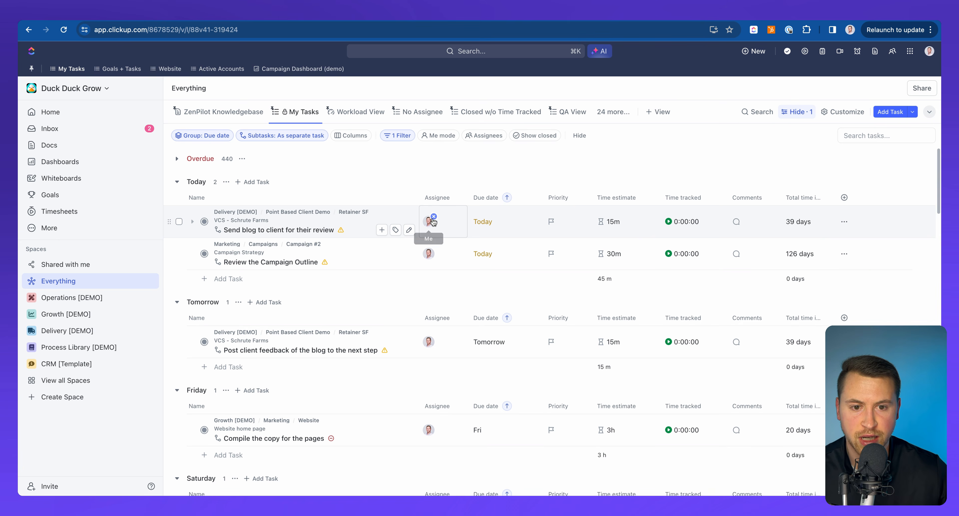
pyautogui.scroll(-1, 335, 257)
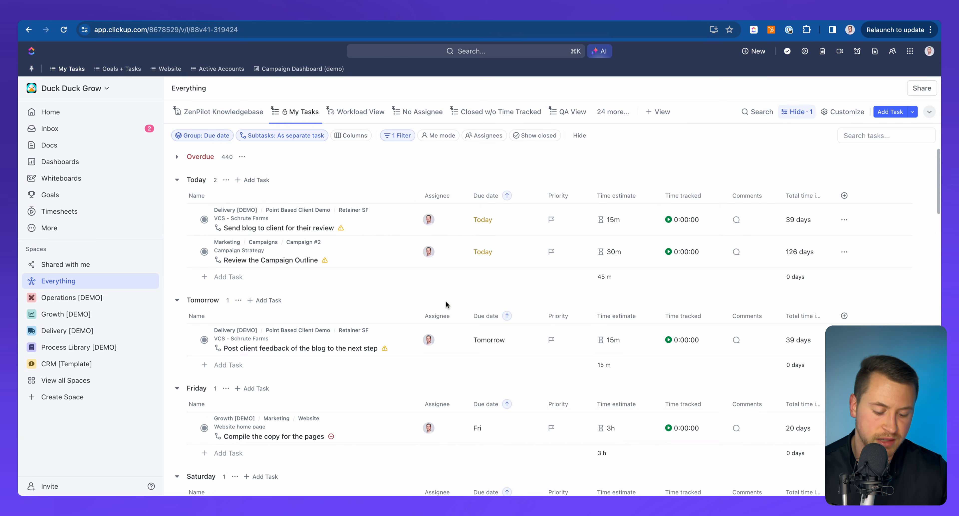
pyautogui.press('t')
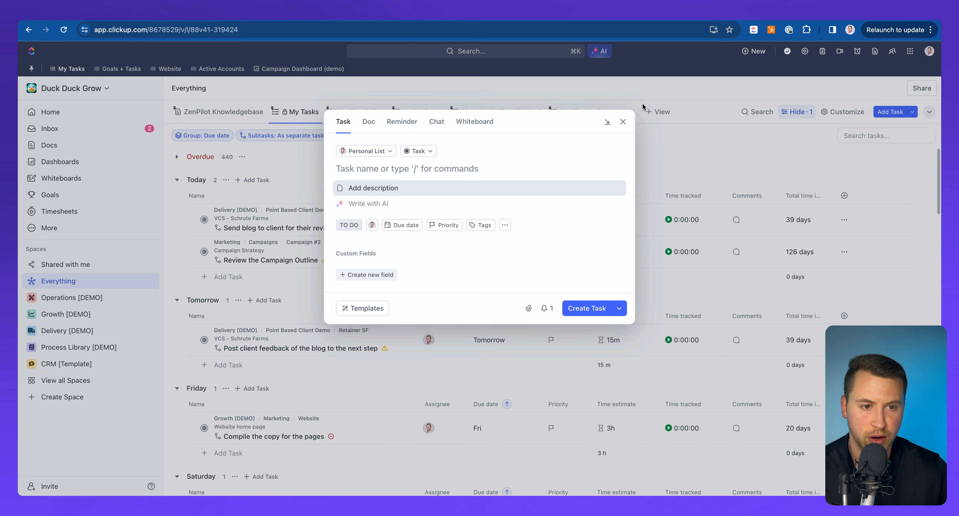
pyautogui.click(623, 121)
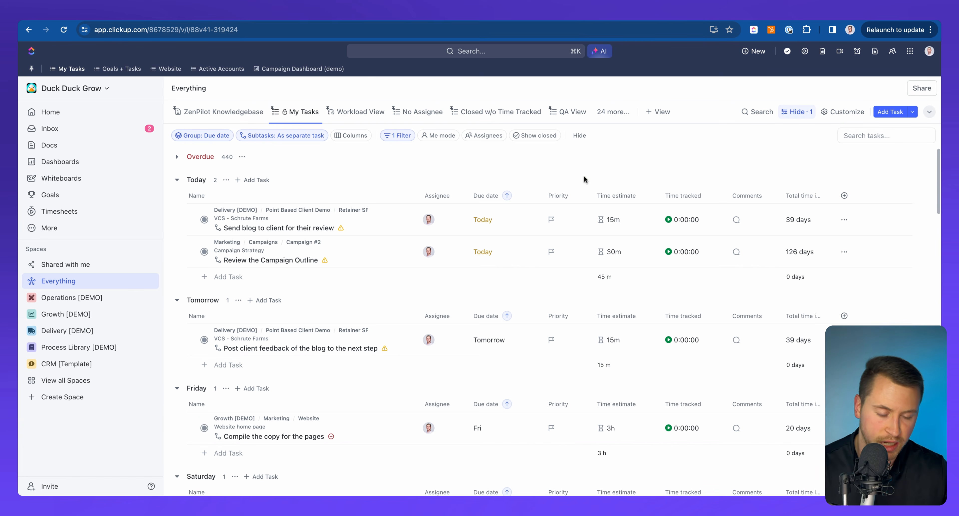
# - Bring up the global search and dismiss it, and open the notifications inbox
pyautogui.press('super+k')
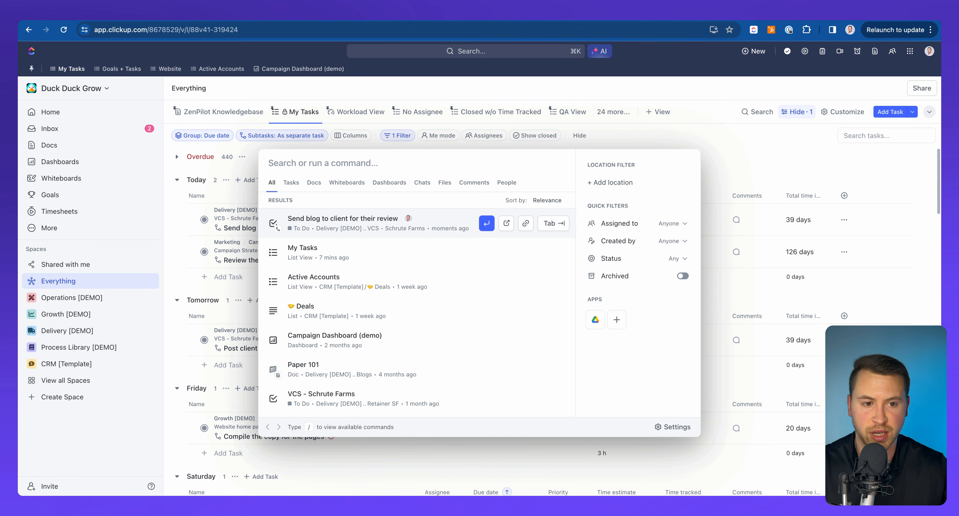
pyautogui.click(628, 126)
pyautogui.press('n')
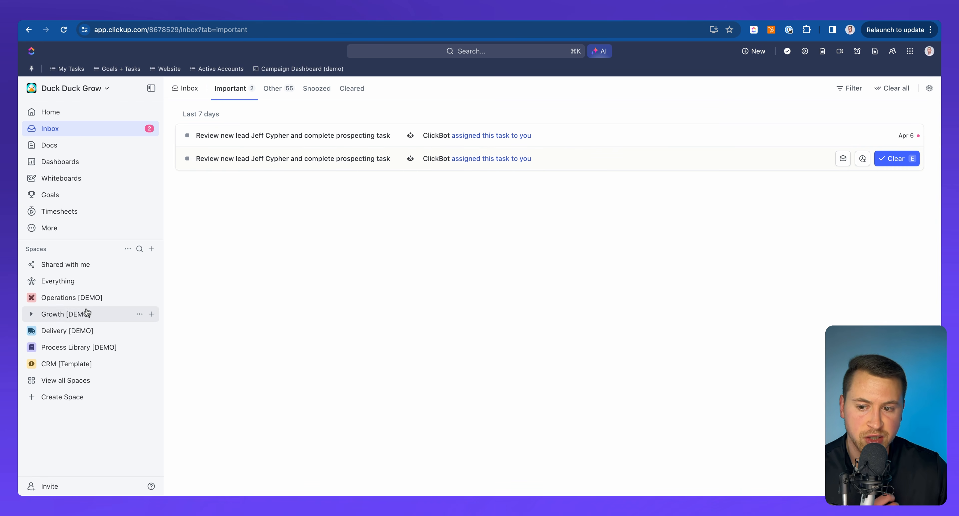
# - Open the Paid Search list in the ZP | Delivery - Task Templates folder of the Process Library [DEMO] space
pyautogui.click(30, 332)
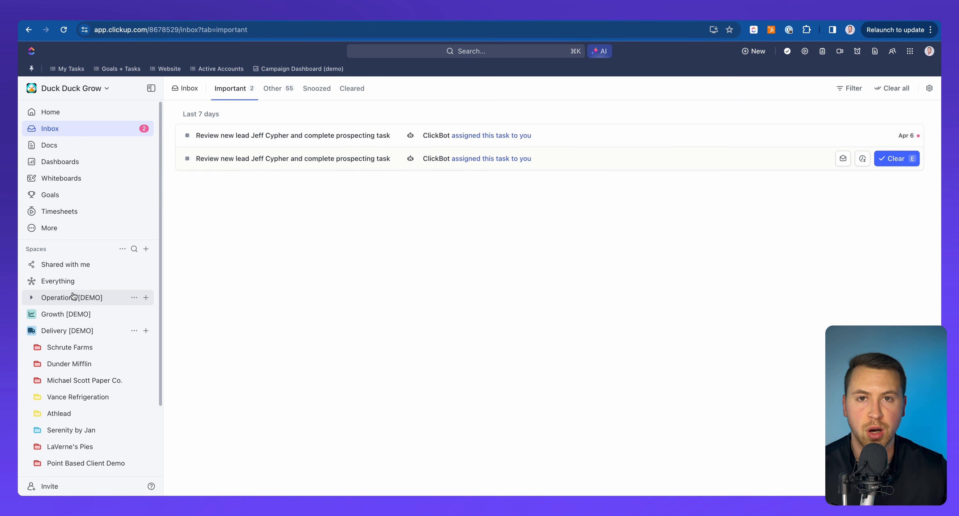
pyautogui.scroll(-3, 86, 294)
pyautogui.click(46, 408)
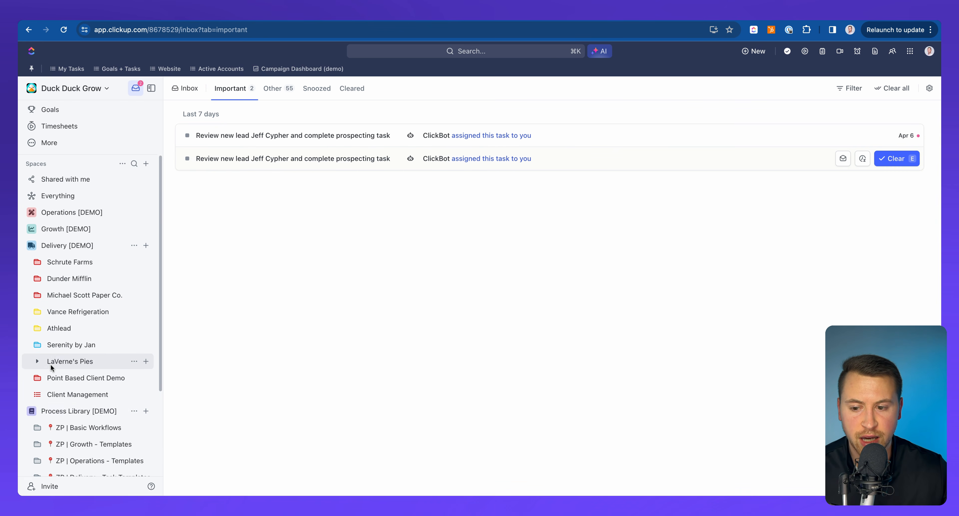
pyautogui.scroll(-3, 59, 360)
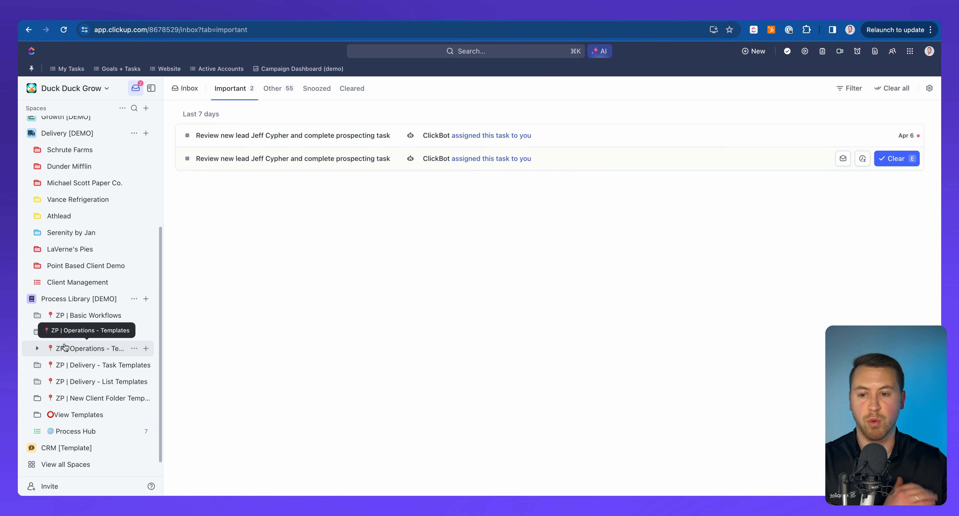
pyautogui.click(56, 364)
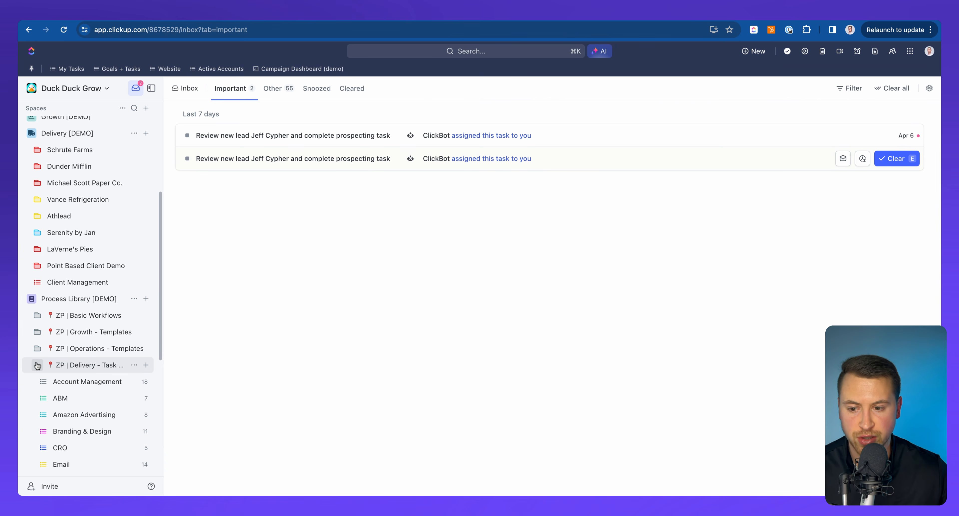
pyautogui.scroll(-3, 105, 311)
pyautogui.scroll(-3, 105, 311)
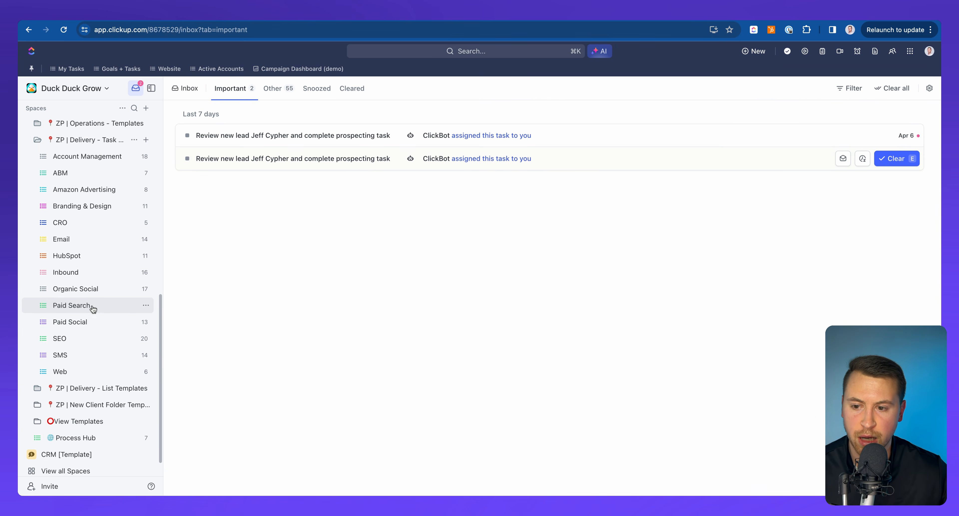
pyautogui.click(144, 368)
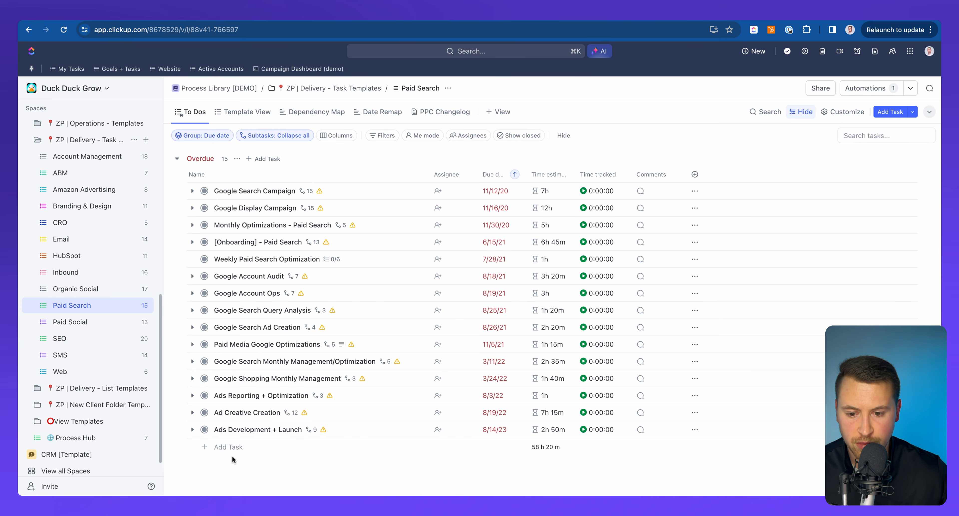
# - Add a task named "Process" to the end of the Paid Search list and open it
pyautogui.click(231, 447)
pyautogui.write('PRo')
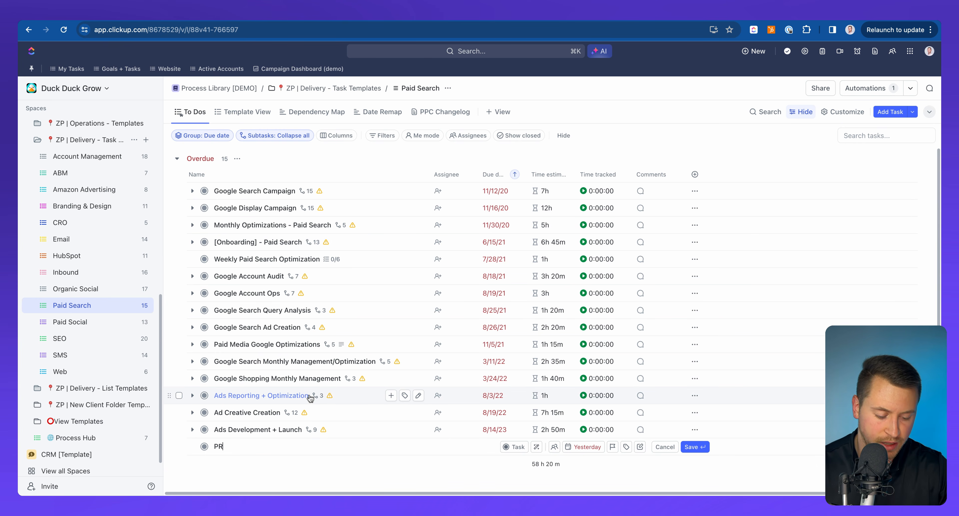
pyautogui.press('BackSpace')
pyautogui.press('BackSpace')
pyautogui.write('rocess')
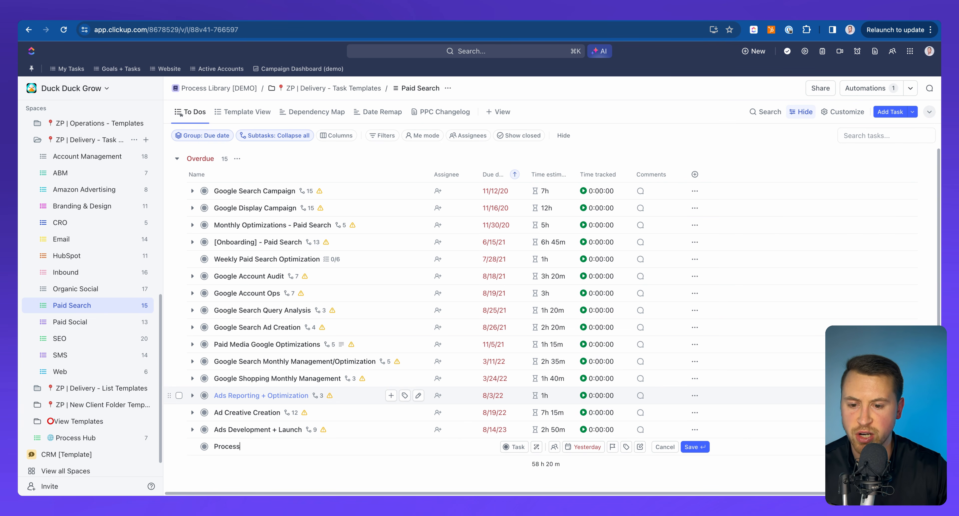
pyautogui.press('Return')
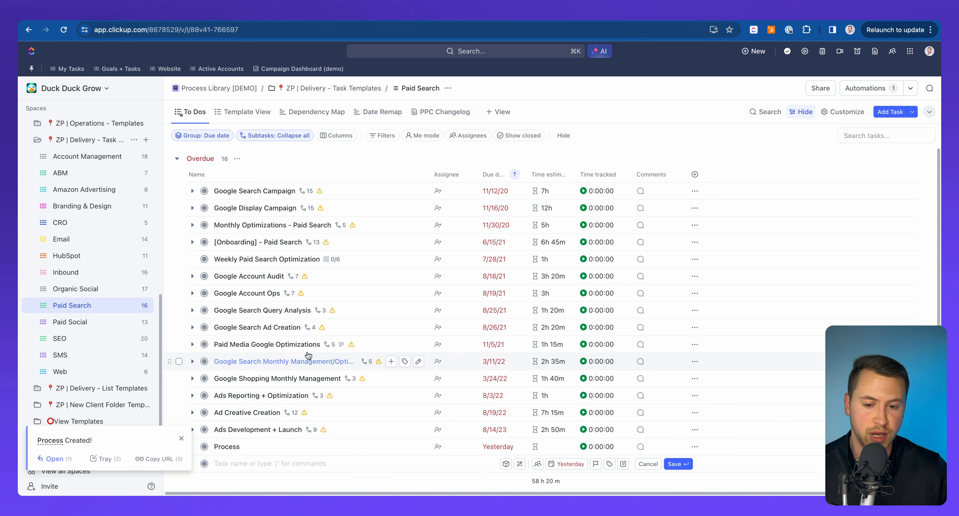
pyautogui.click(228, 447)
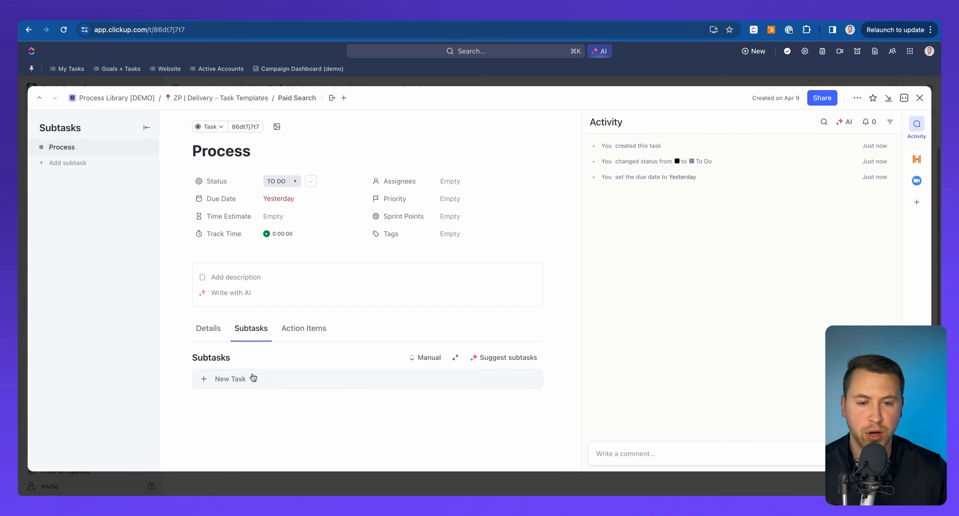
# - Switch to the Google Sheets spreadsheet and copy cells A2:A6, containing Step #1 to Step #5
pyautogui.click(611, 15)
pyautogui.click(143, 219)
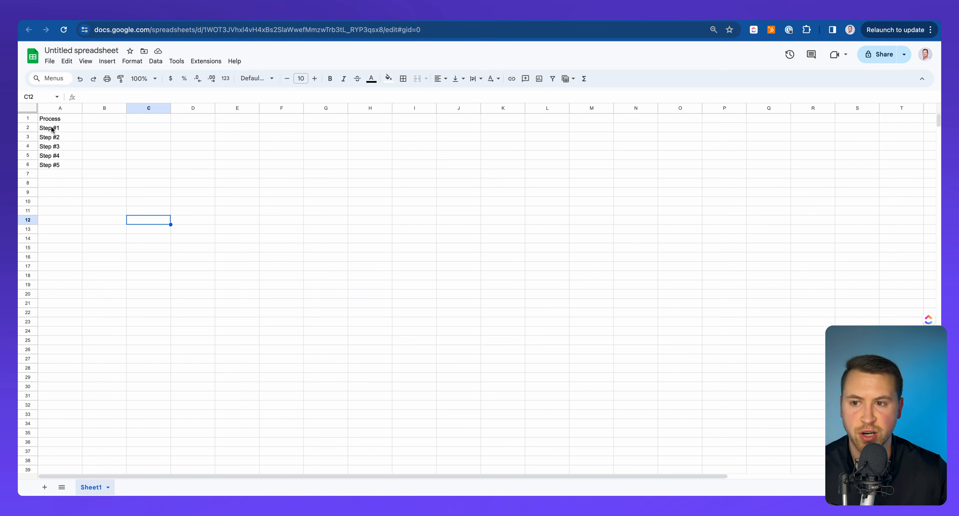
pyautogui.click(55, 130)
pyautogui.hotkey('shift', 'Down')
pyautogui.hotkey('shift', 'Down')
pyautogui.hotkey('shift', 'Down')
pyautogui.hotkey('shift', 'Down')
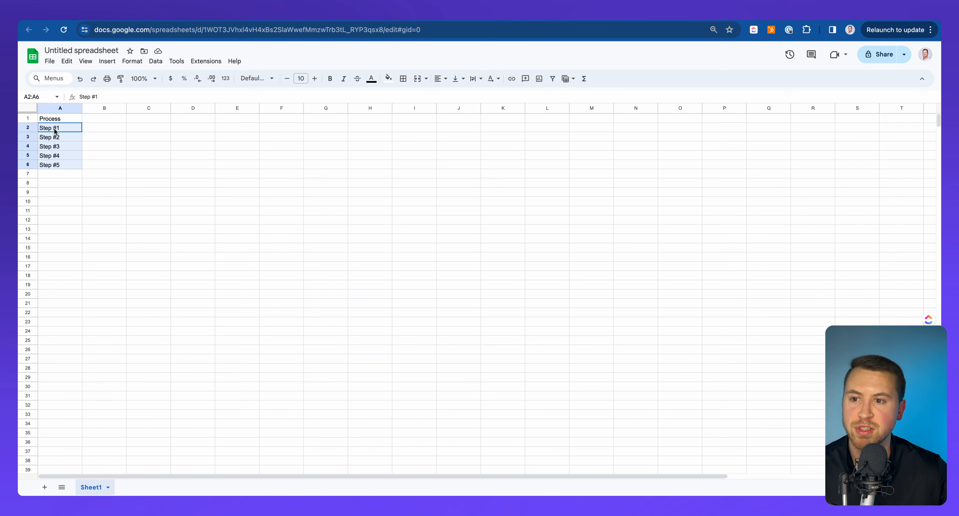
pyautogui.hotkey('ctrl', 'c')
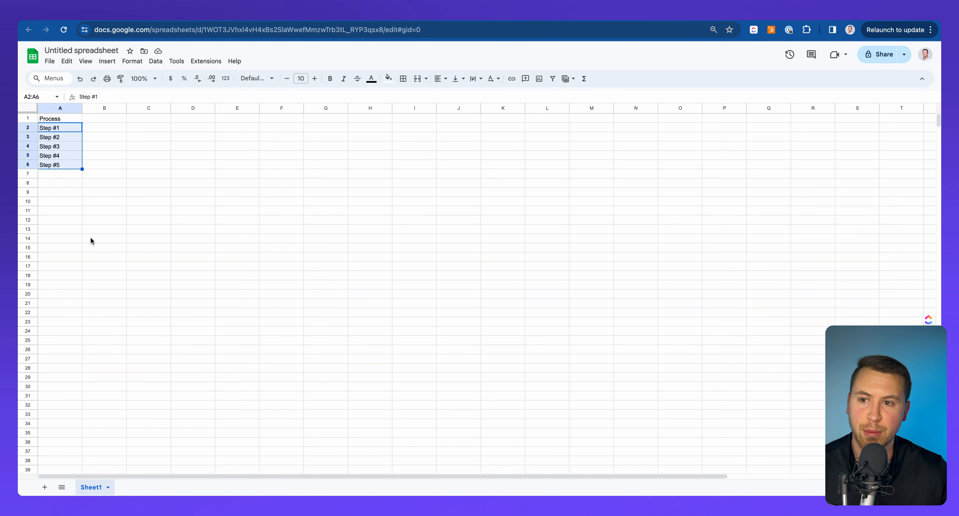
# - Back in ClickUp, paste the copied steps into the Process task as five separate subtasks, Step #1 to Step #5
pyautogui.click(119, 15)
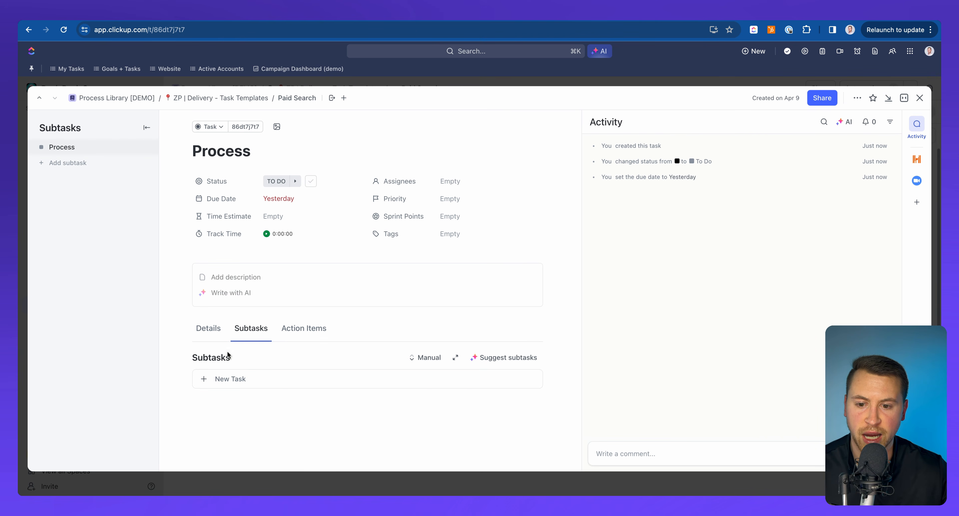
pyautogui.click(230, 383)
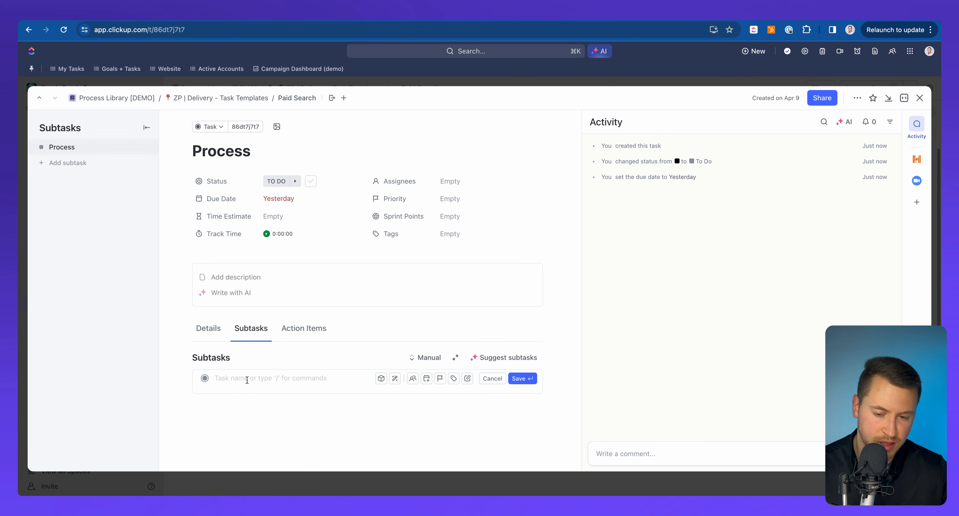
pyautogui.hotkey('ctrl', 'v')
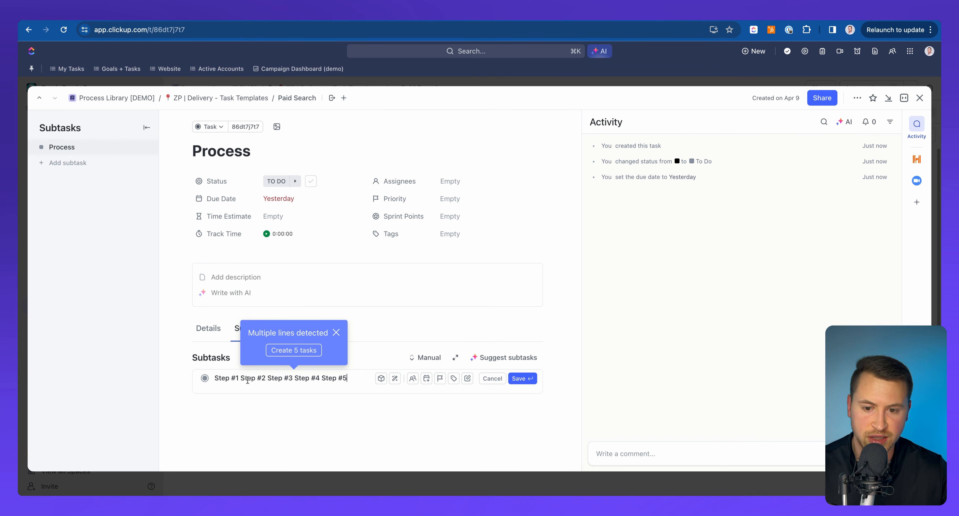
pyautogui.click(291, 353)
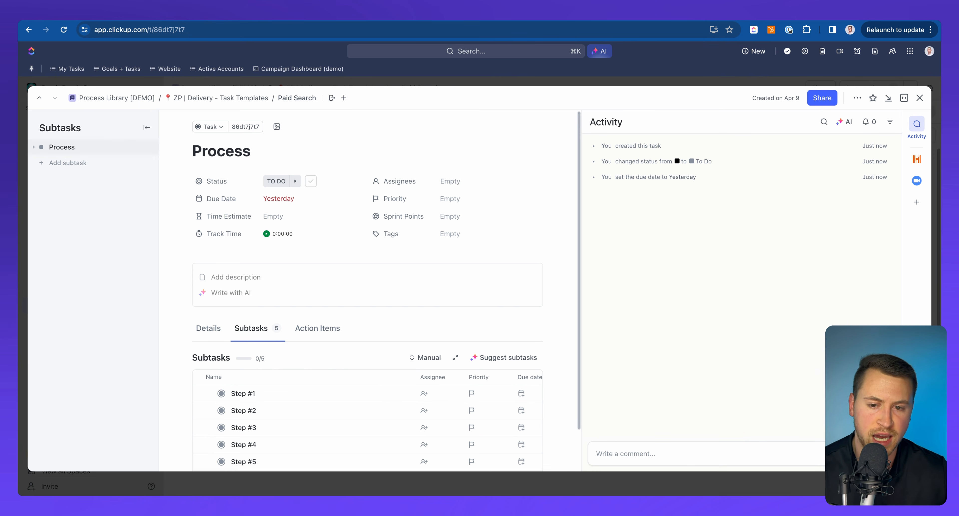
# - Select all five subtasks, look at the options for copying their details to the clipboard, and close the Process task
pyautogui.scroll(-2, 317, 381)
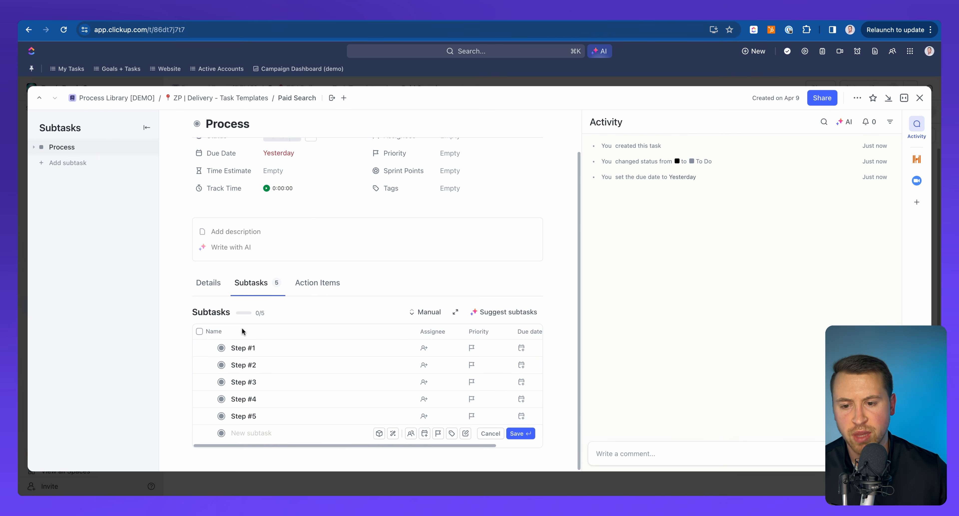
pyautogui.click(199, 331)
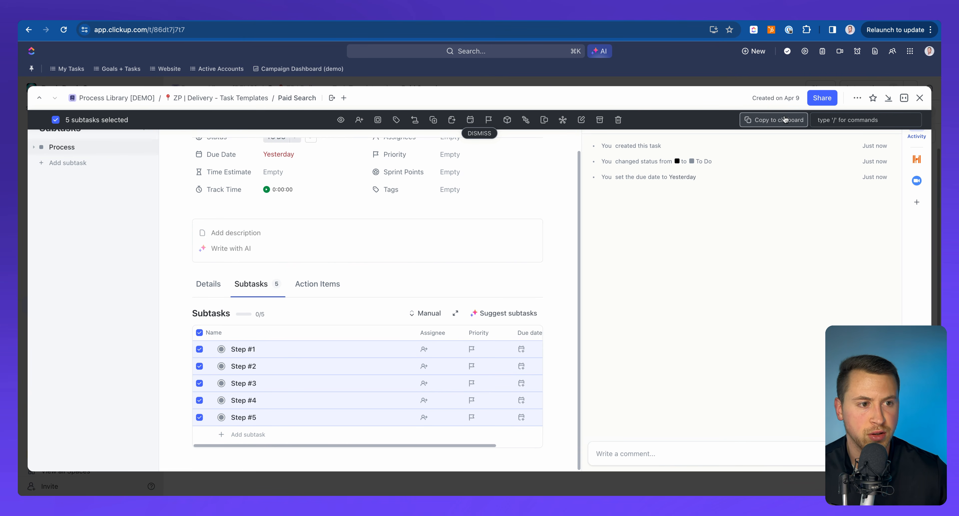
pyautogui.click(774, 120)
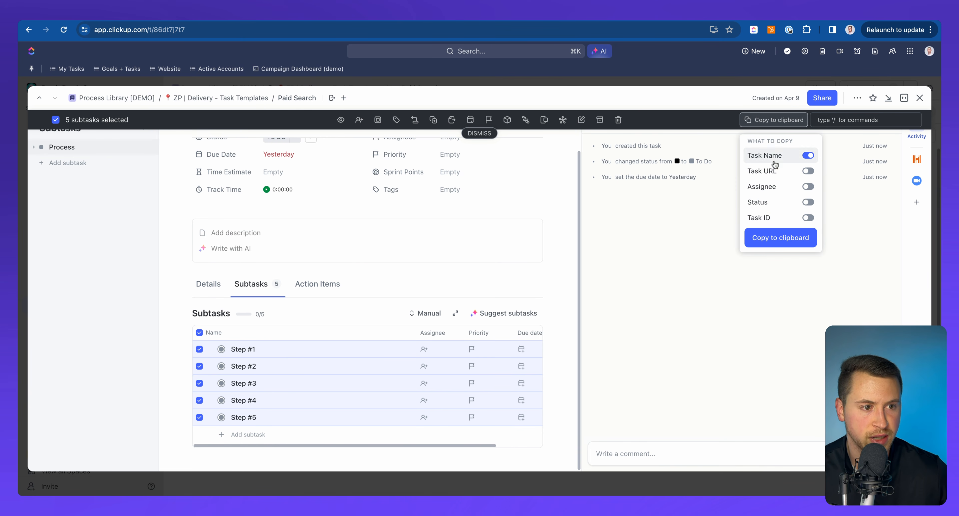
pyautogui.click(836, 197)
pyautogui.click(920, 98)
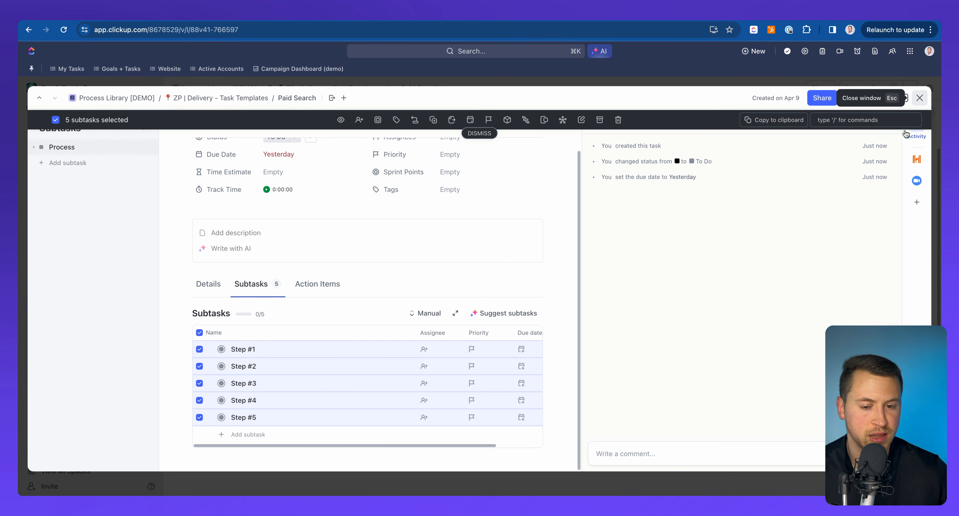
# - Paste the copied steps below Process in the Paid Search list as five separate tasks, Step #1 to Step #5
pyautogui.click(236, 465)
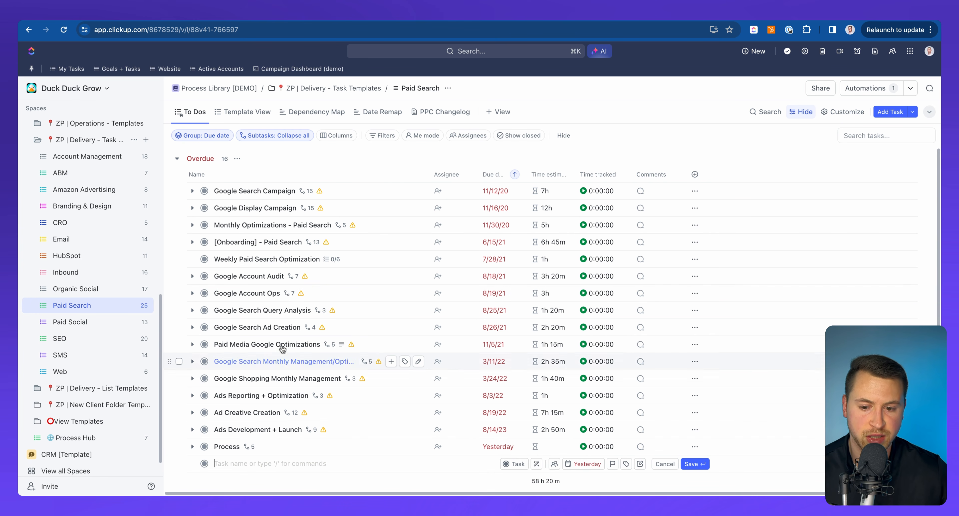
pyautogui.press('super+v')
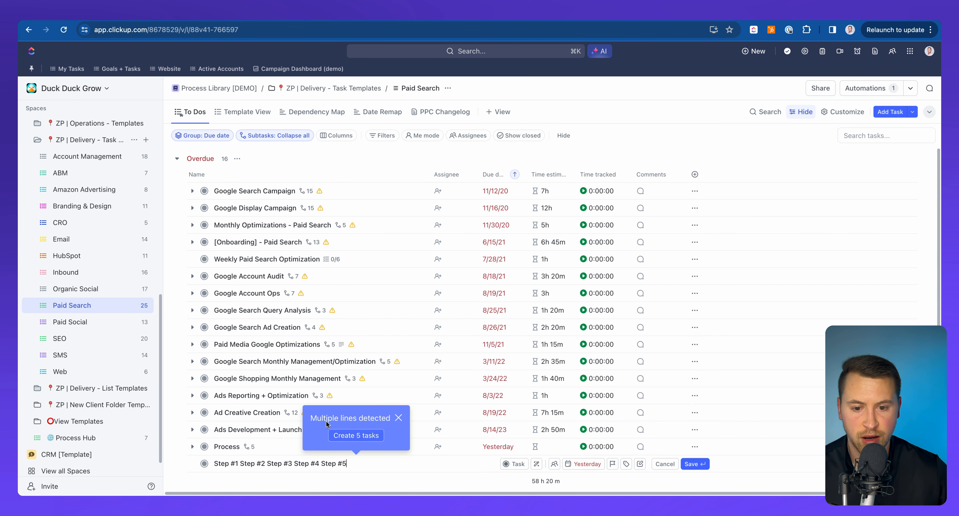
pyautogui.click(357, 436)
pyautogui.scroll(-3, 328, 316)
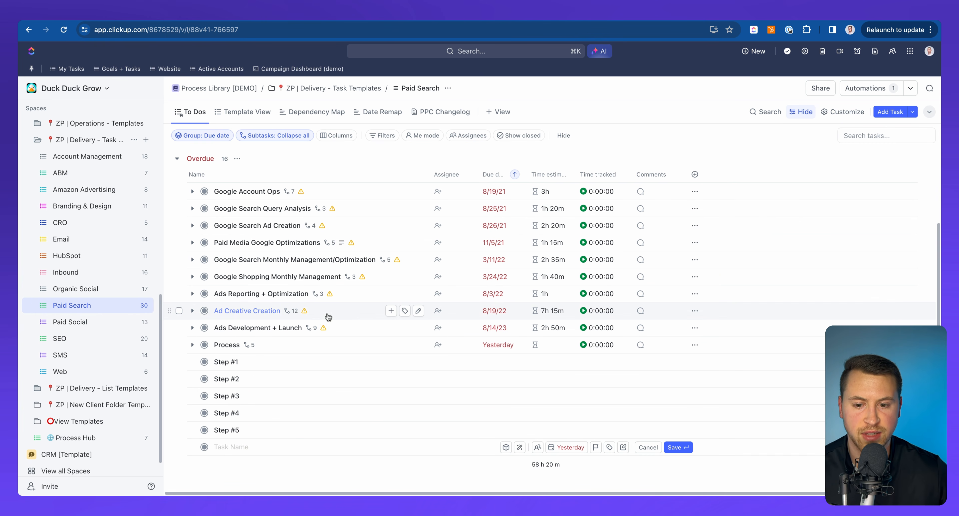